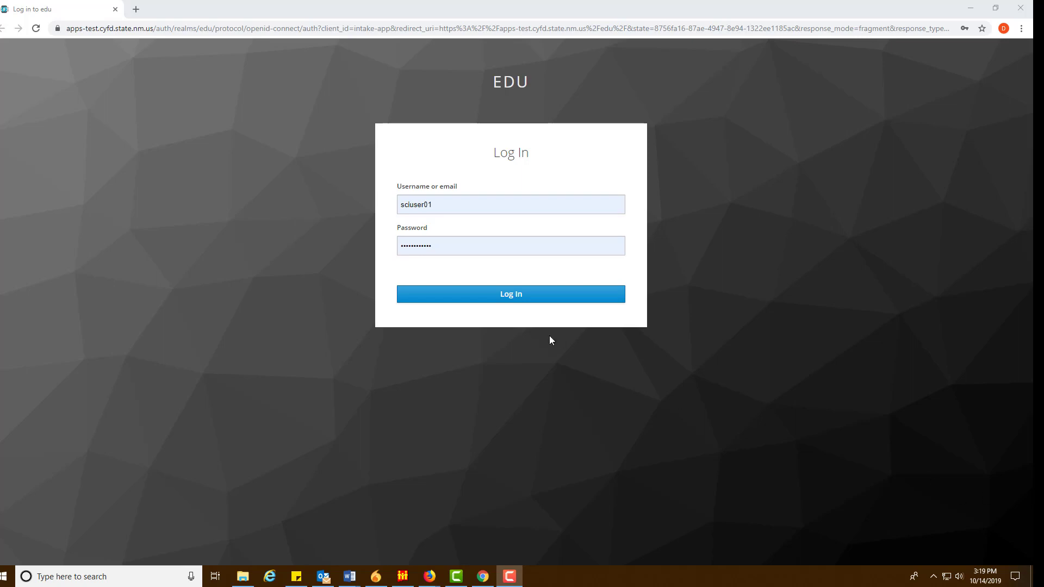
Log in to the EDU site with the reporter's username and password
{"action": "left_click", "coordinate": [517, 296]}
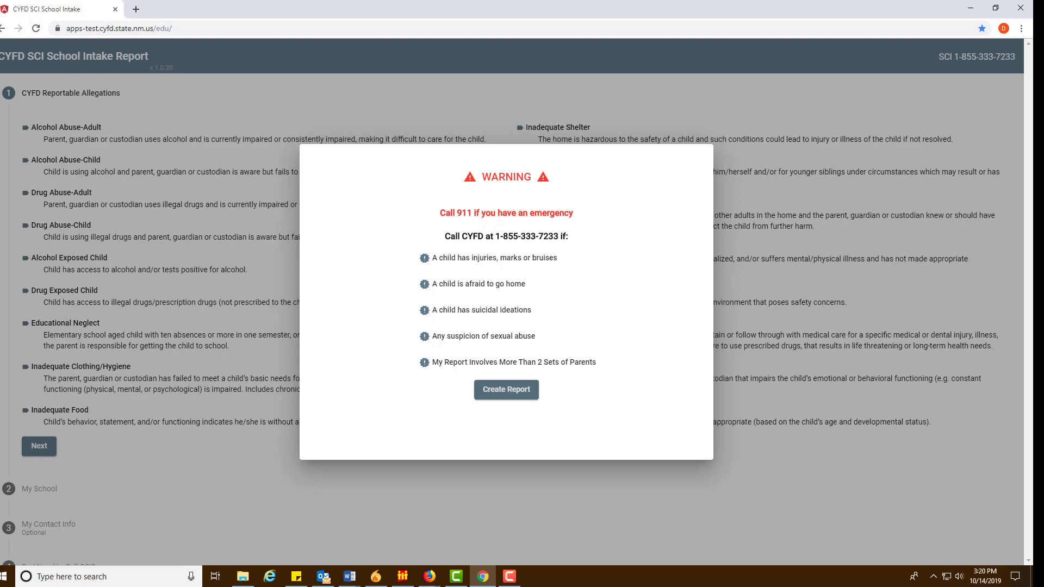
Create a report from the warning dialog and continue past the CYFD Reportable Allegations list
{"action": "left_click", "coordinate": [510, 394]}
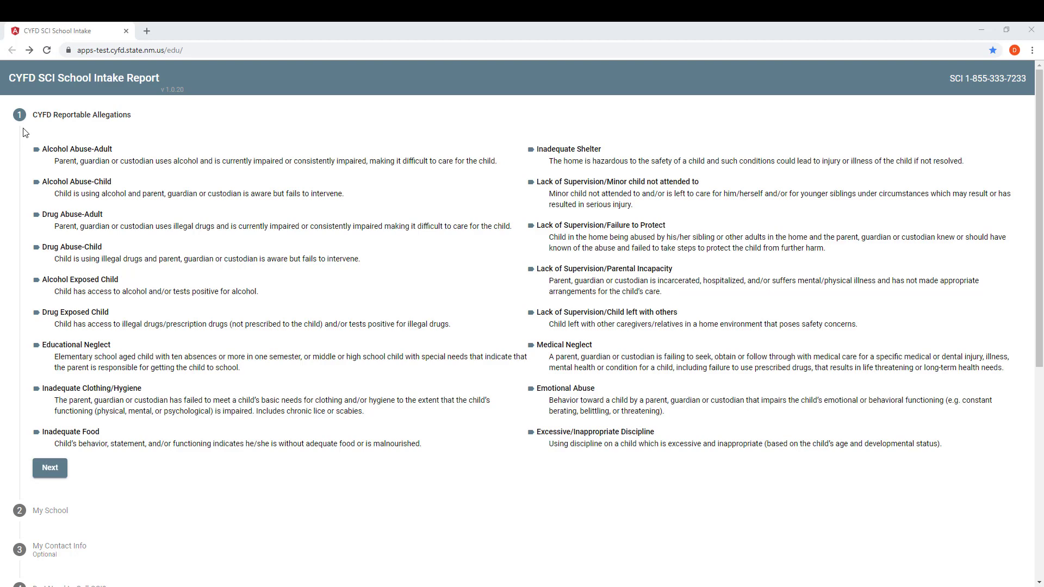
{"action": "left_click", "coordinate": [46, 469]}
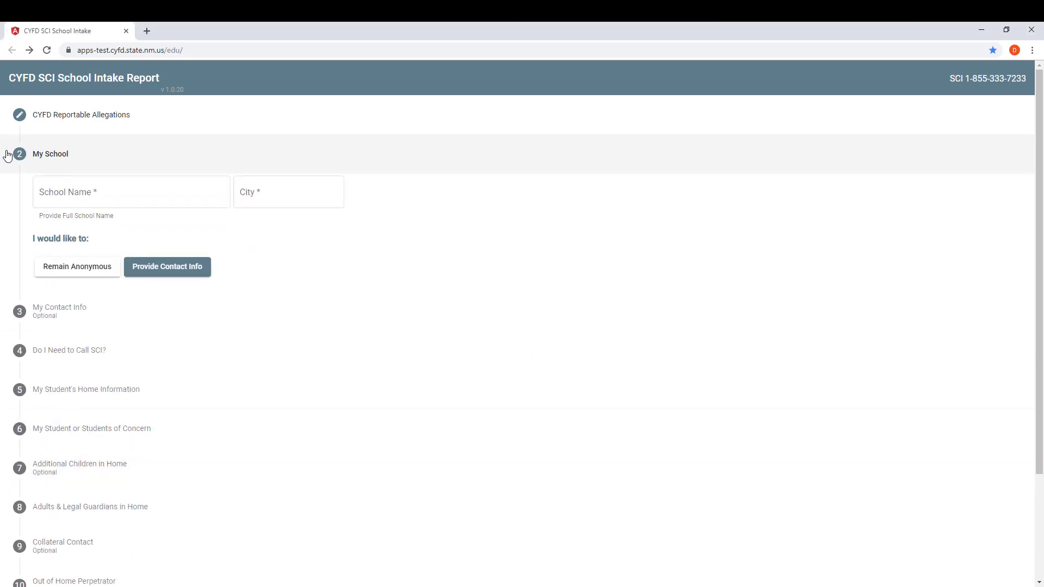
Enter Zuni Elementary School as the school name with Albuquerque as its city
{"action": "left_click", "coordinate": [61, 183]}
{"action": "left_click", "coordinate": [73, 193]}
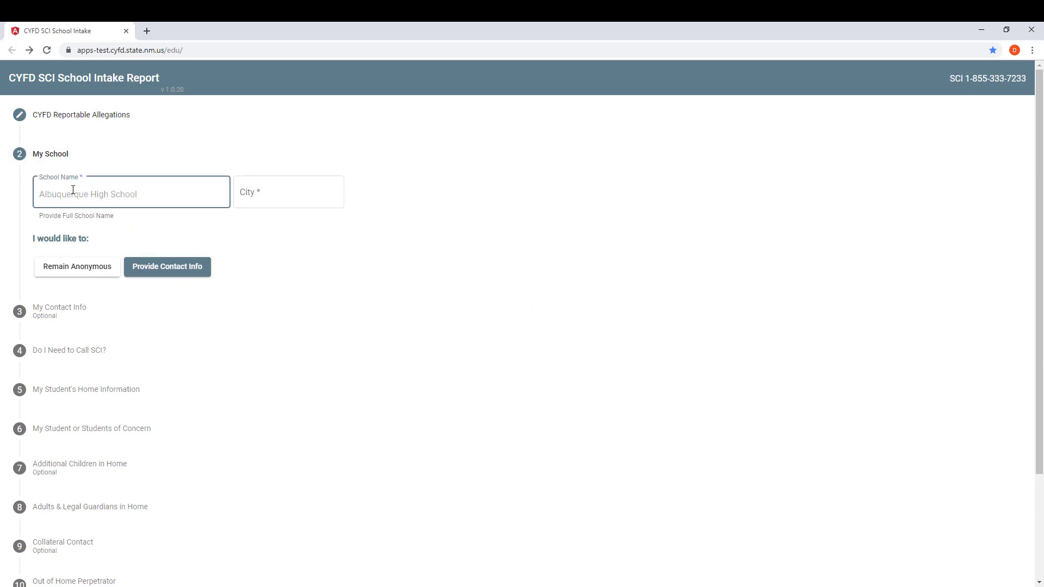
{"action": "type", "text": "Zuni Elementary School"}
{"action": "key", "text": "Tab"}
{"action": "type", "text": "An"}
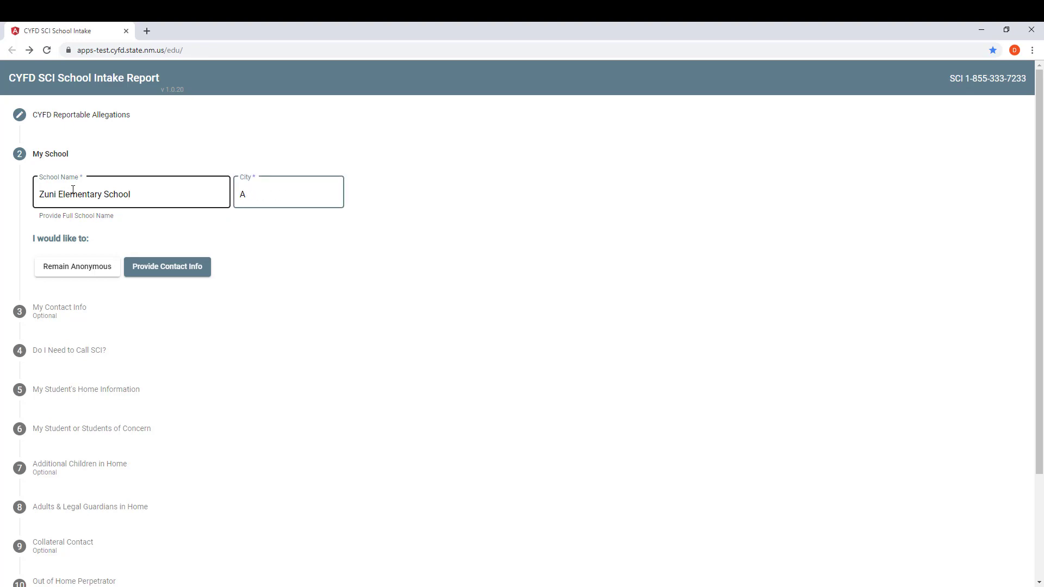
{"action": "type", "text": "lbuquerque"}
{"action": "key", "text": "Return"}
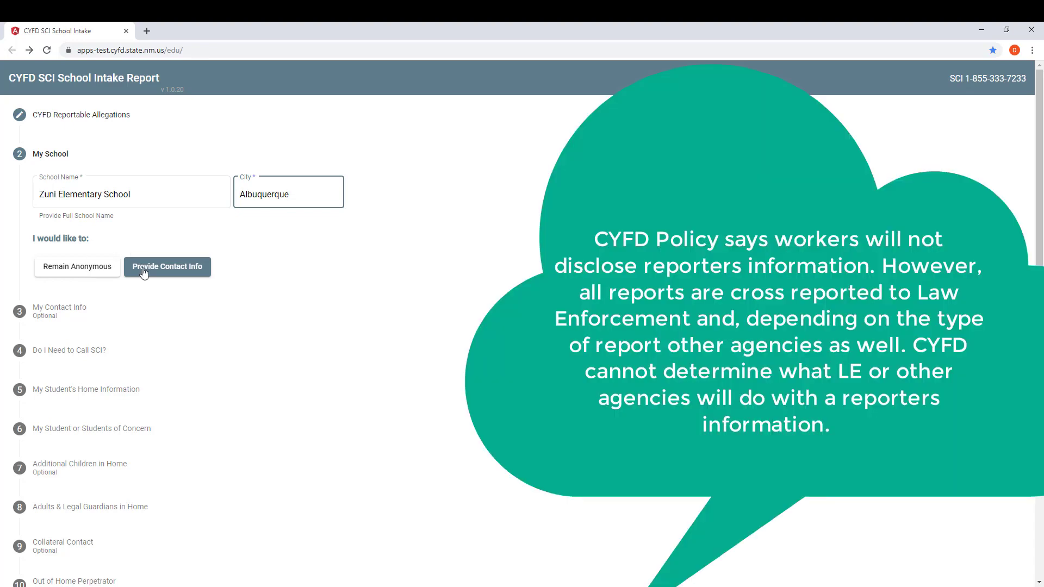
Provide contact info: reporter's name, phone number, title Nurse, and Yes to receiving a status letter
{"action": "left_click", "coordinate": [144, 272]}
{"action": "left_click", "coordinate": [91, 233]}
{"action": "type", "text": "J"}
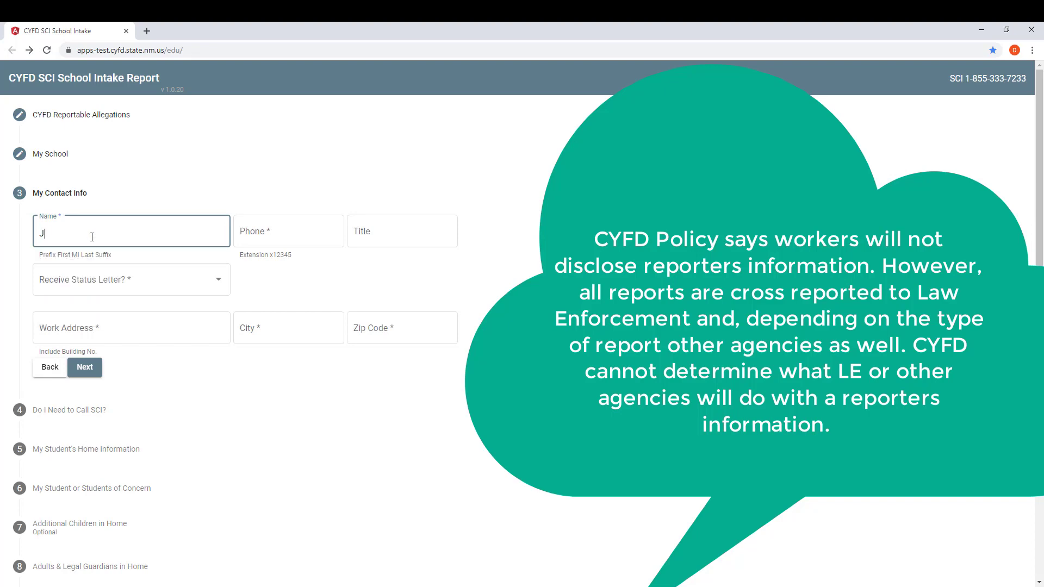
{"action": "type", "text": "ane Doe"}
{"action": "key", "text": "Tab"}
{"action": "type", "text": "505-"}
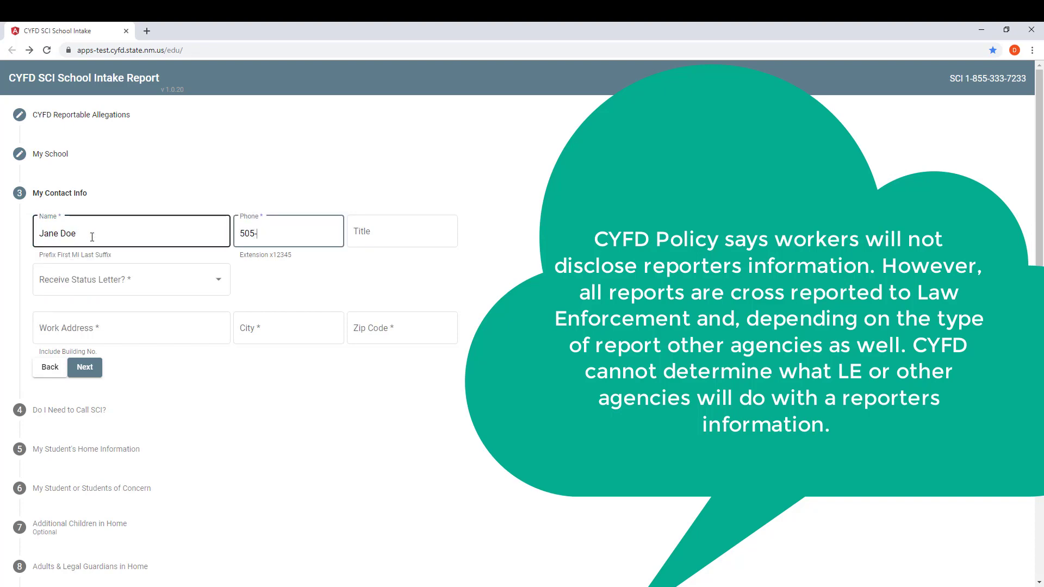
{"action": "type", "text": "555-5555"}
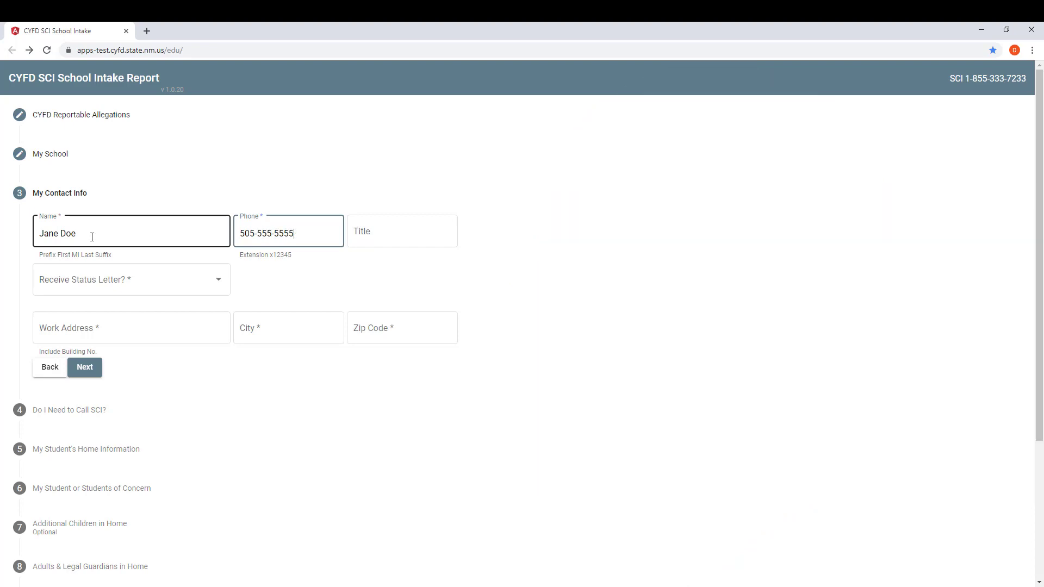
{"action": "key", "text": "Tab"}
{"action": "type", "text": "Nurse"}
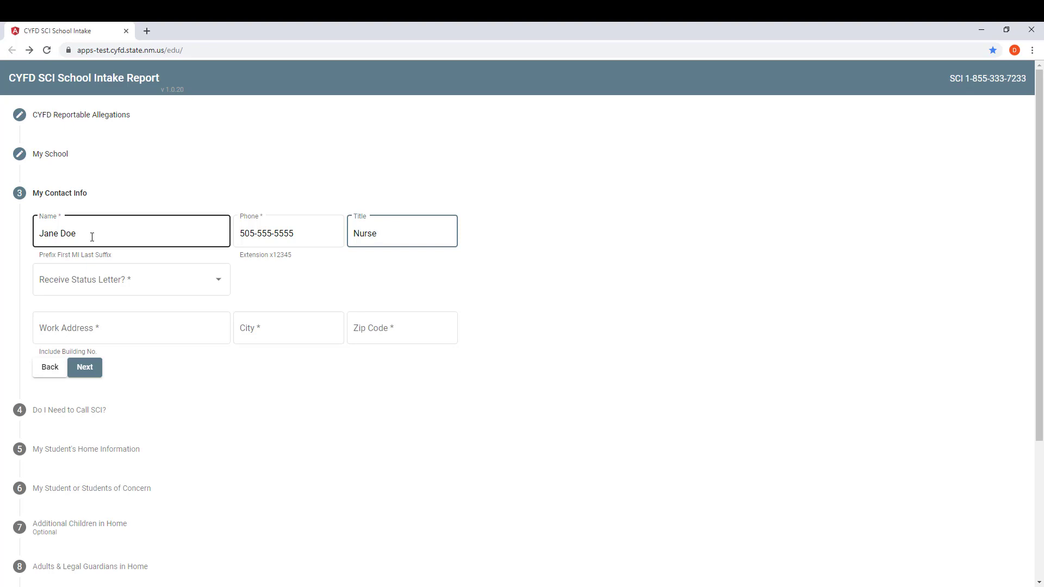
{"action": "key", "text": "Tab"}
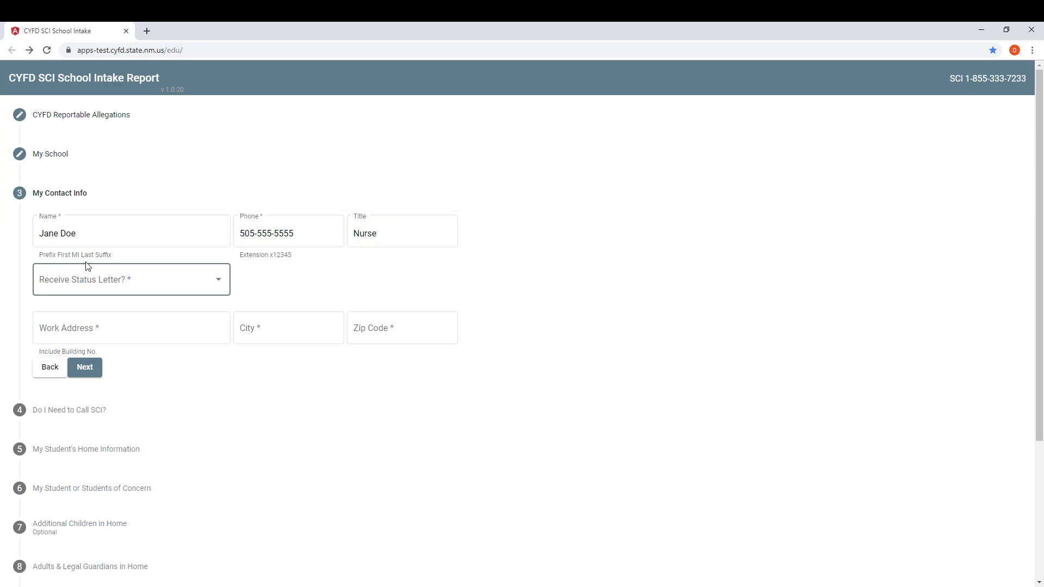
{"action": "left_click", "coordinate": [214, 284]}
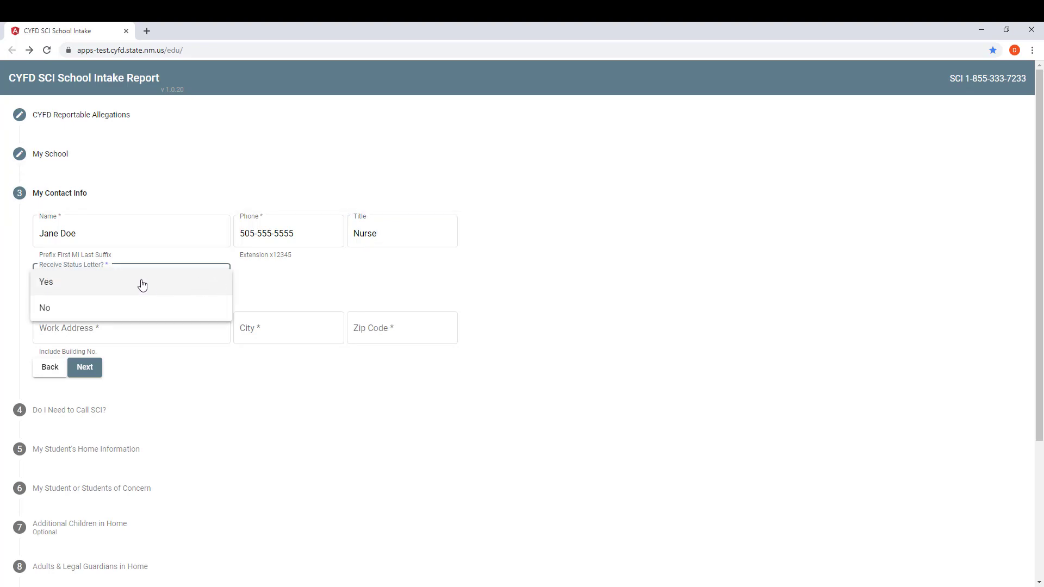
{"action": "left_click", "coordinate": [88, 283]}
Enter the work street address, city Albuquerque and zip code, then continue to Do I Need to Call SCI?
{"action": "left_click", "coordinate": [103, 326]}
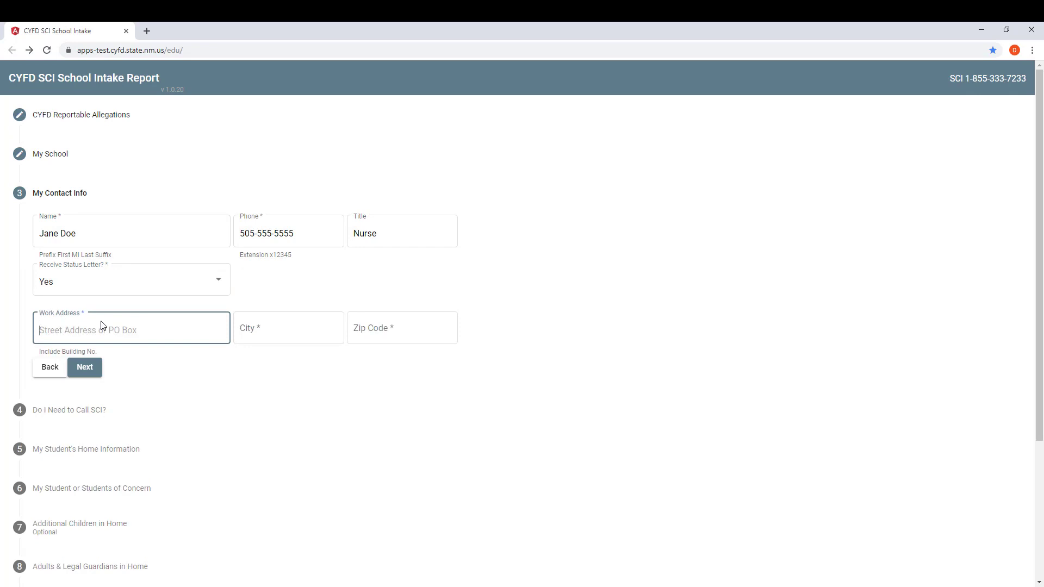
{"action": "key", "text": "Tab"}
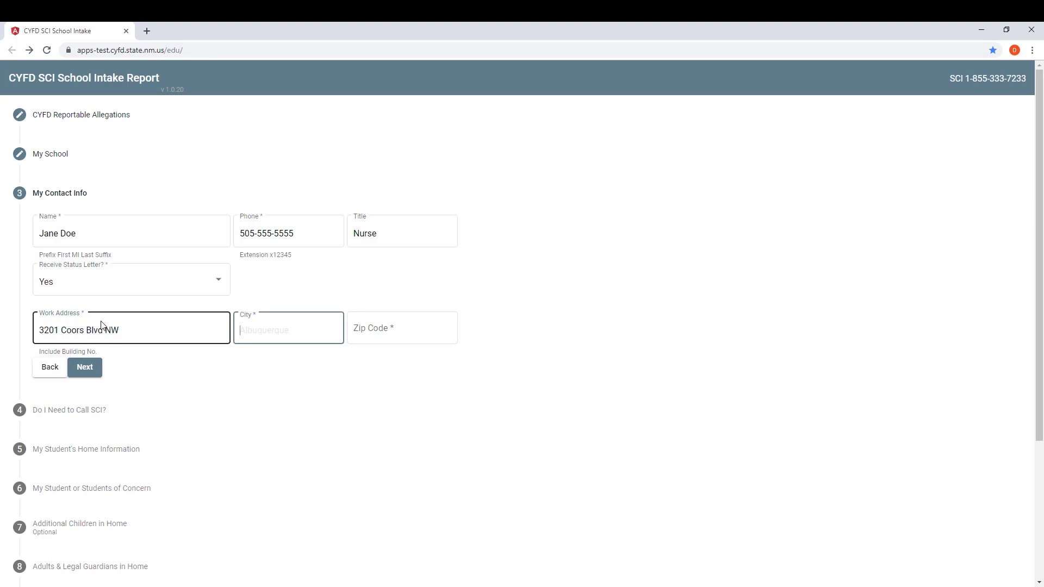
{"action": "type", "text": "87121"}
{"action": "left_click_drag", "start_coordinate": [226, 338], "coordinate": [160, 325]}
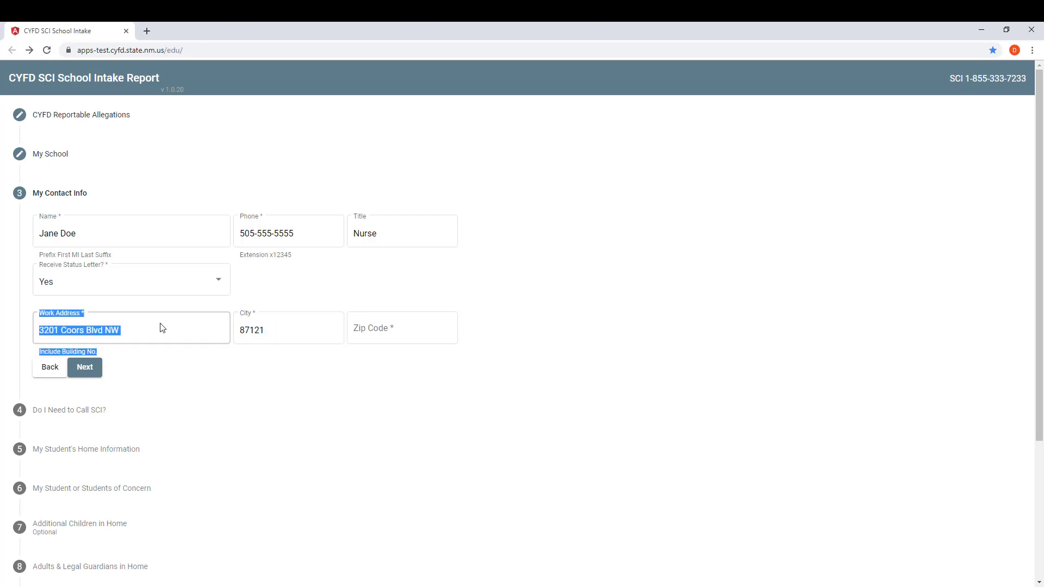
{"action": "left_click", "coordinate": [258, 332]}
{"action": "double_click", "coordinate": [258, 332]}
{"action": "type", "text": "A"}
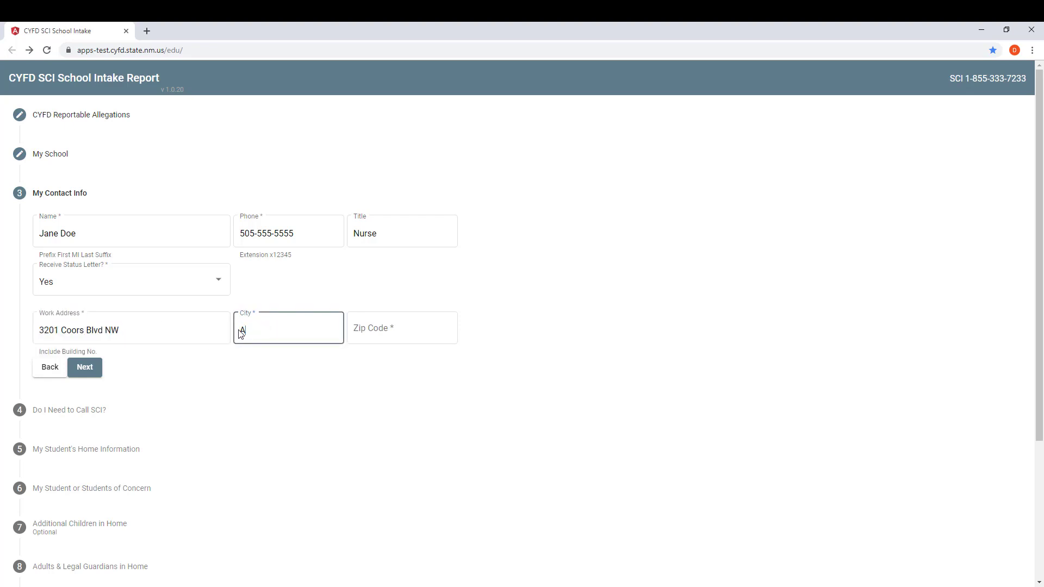
{"action": "type", "text": "lbuiquerque"}
{"action": "key", "text": "Tab"}
{"action": "type", "text": "87121"}
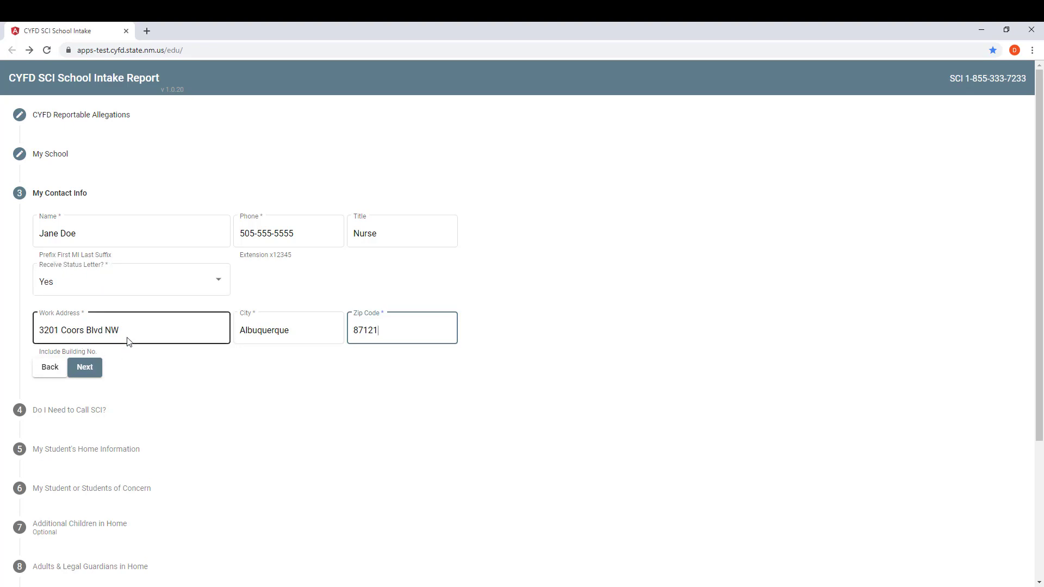
{"action": "left_click", "coordinate": [149, 328]}
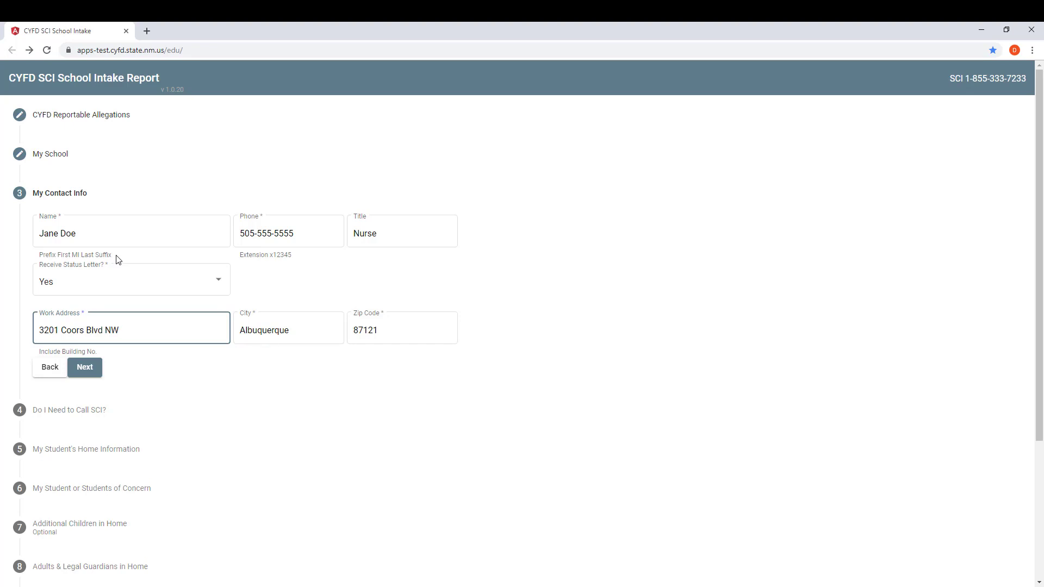
{"action": "left_click", "coordinate": [124, 233]}
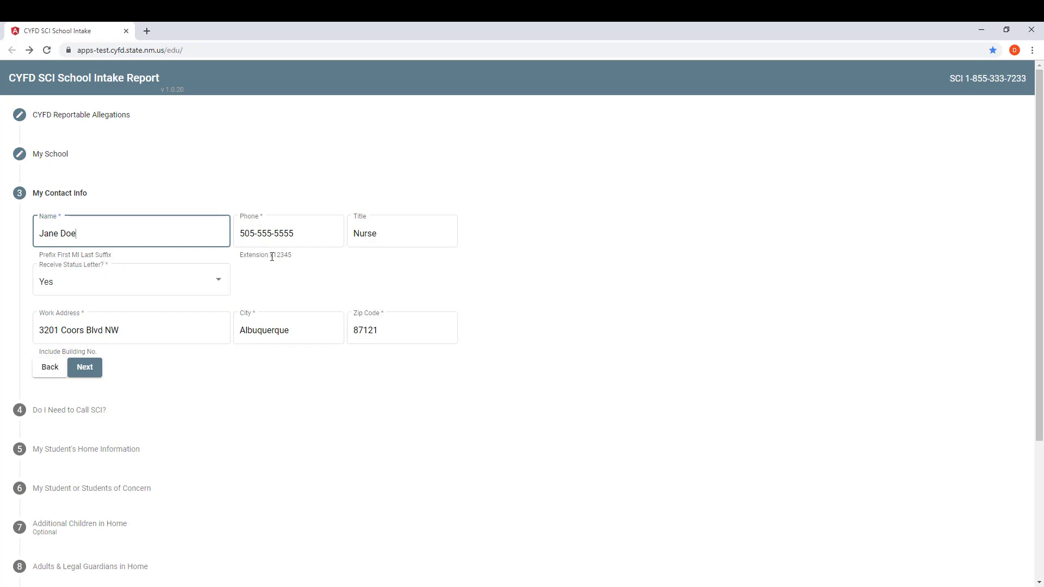
{"action": "left_click", "coordinate": [85, 367]}
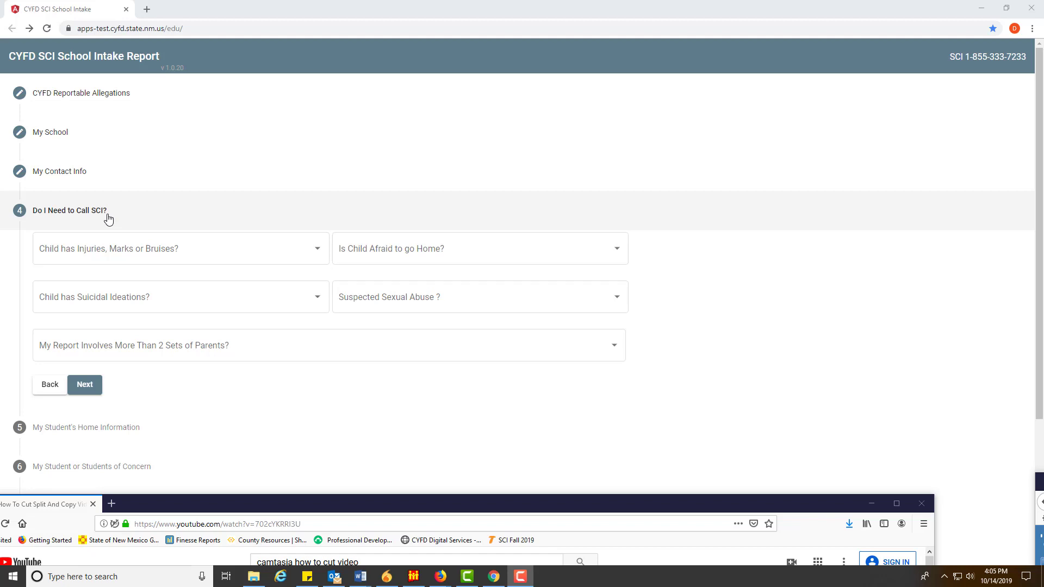
Answer No to injuries/marks/bruises, child afraid to go home, and suicidal ideations
{"action": "left_click", "coordinate": [264, 254]}
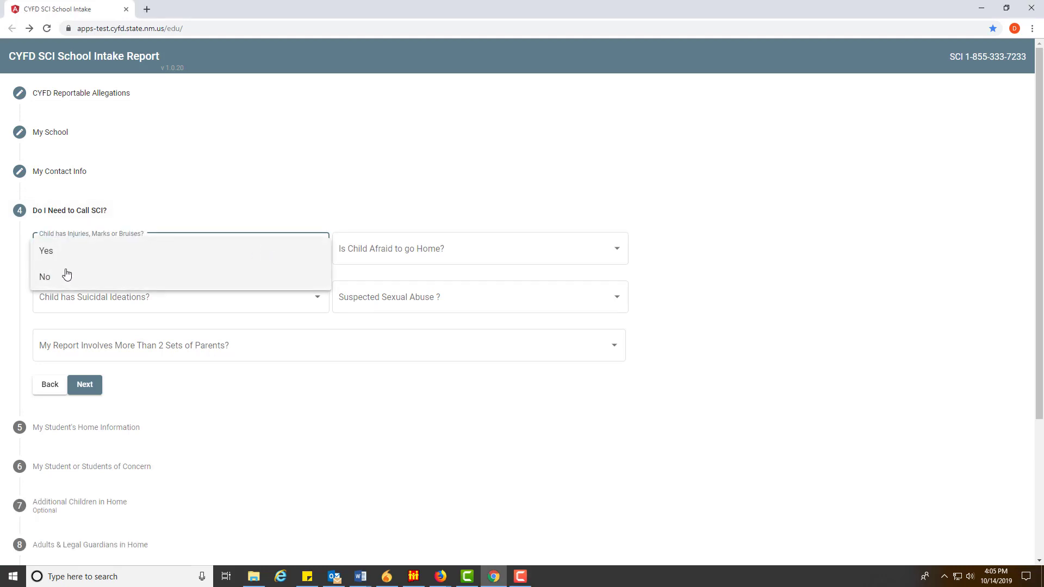
{"action": "left_click", "coordinate": [64, 276]}
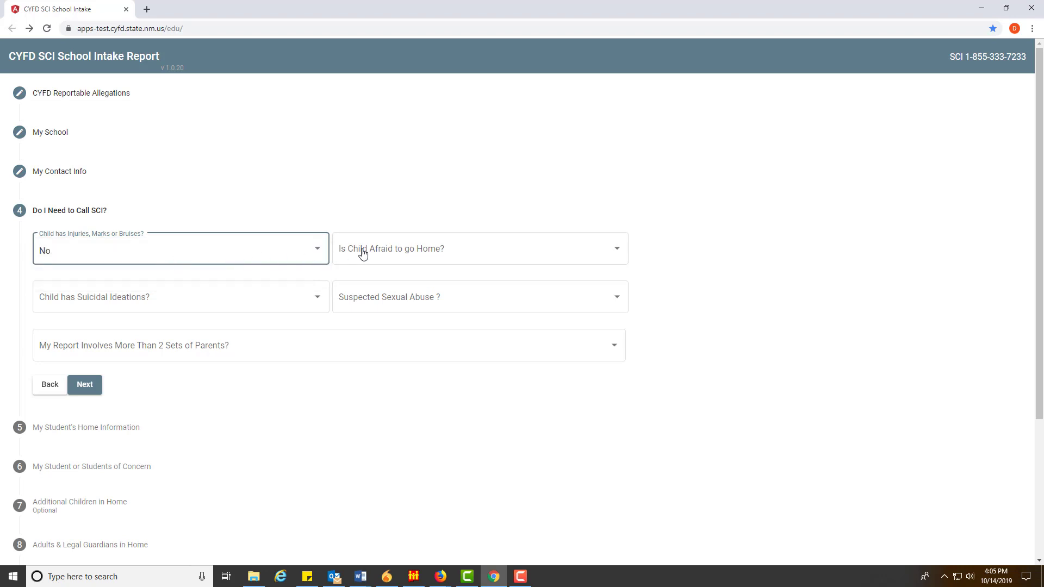
{"action": "left_click", "coordinate": [391, 251]}
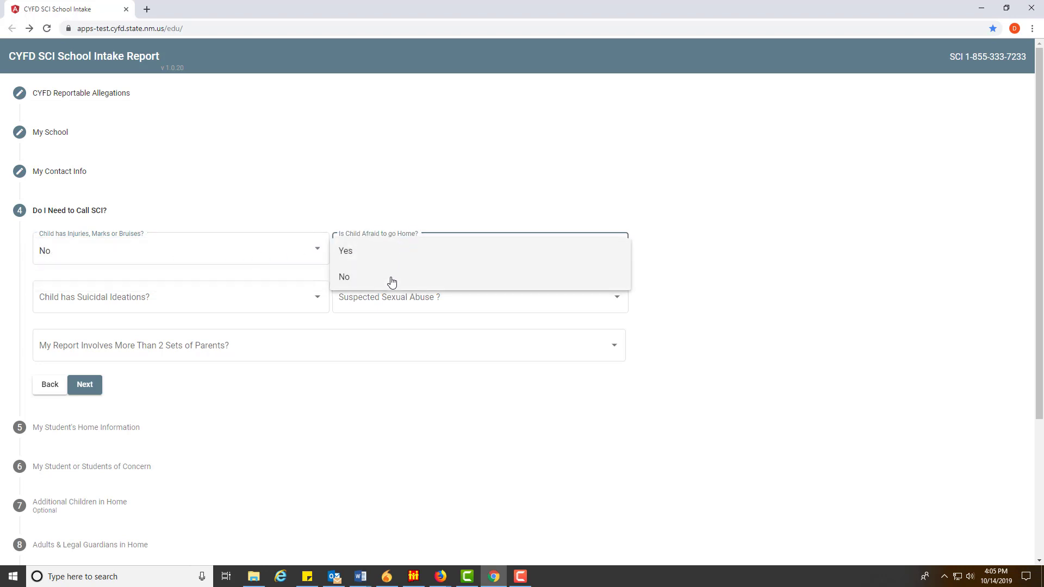
{"action": "left_click", "coordinate": [390, 278]}
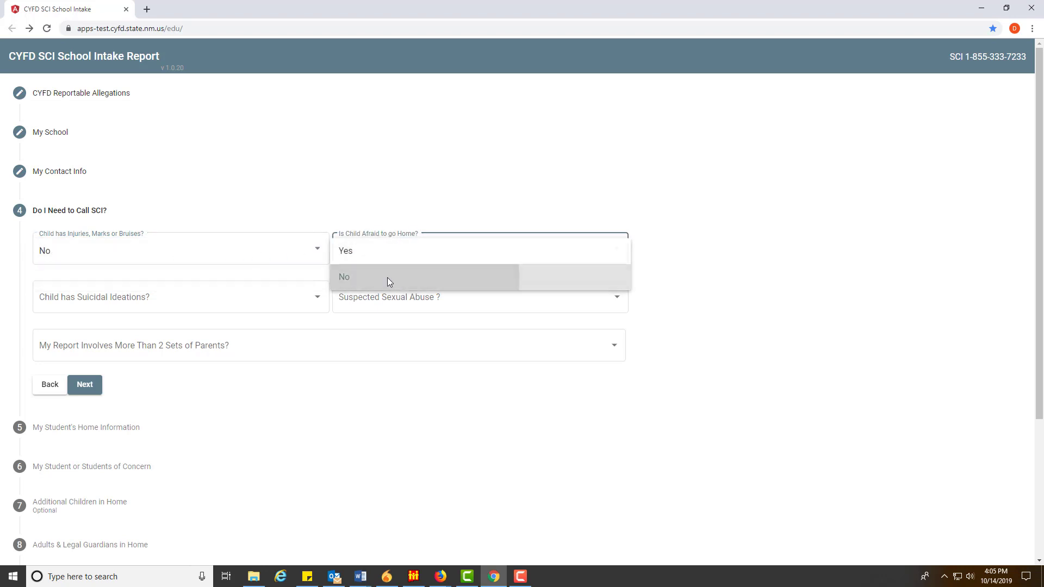
{"action": "left_click", "coordinate": [145, 301]}
{"action": "left_click", "coordinate": [138, 329]}
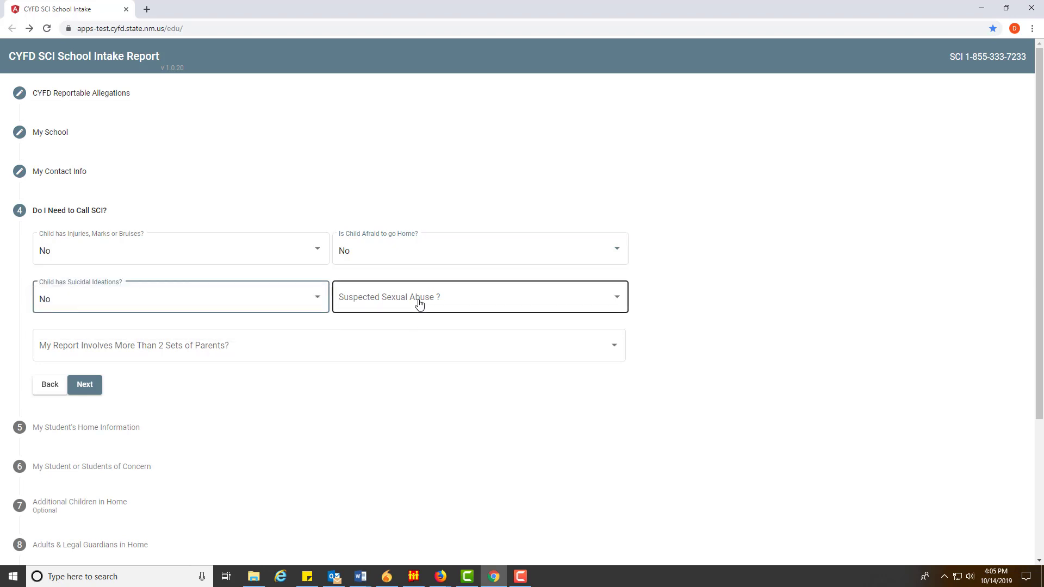
Answer No to suspected sexual abuse and to more than two sets of parents
{"action": "left_click", "coordinate": [418, 303]}
{"action": "left_click", "coordinate": [350, 301]}
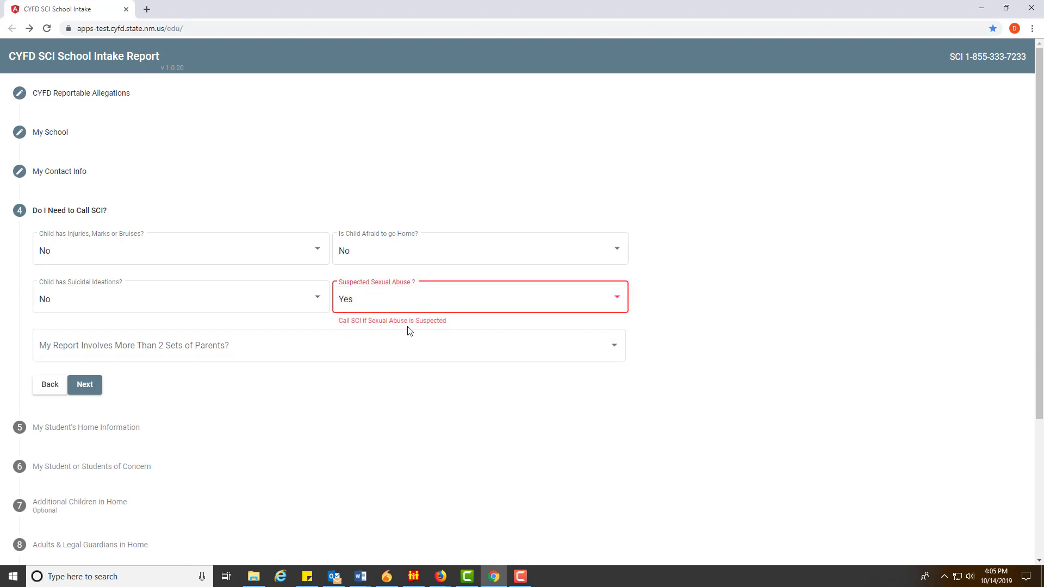
{"action": "left_click", "coordinate": [432, 305]}
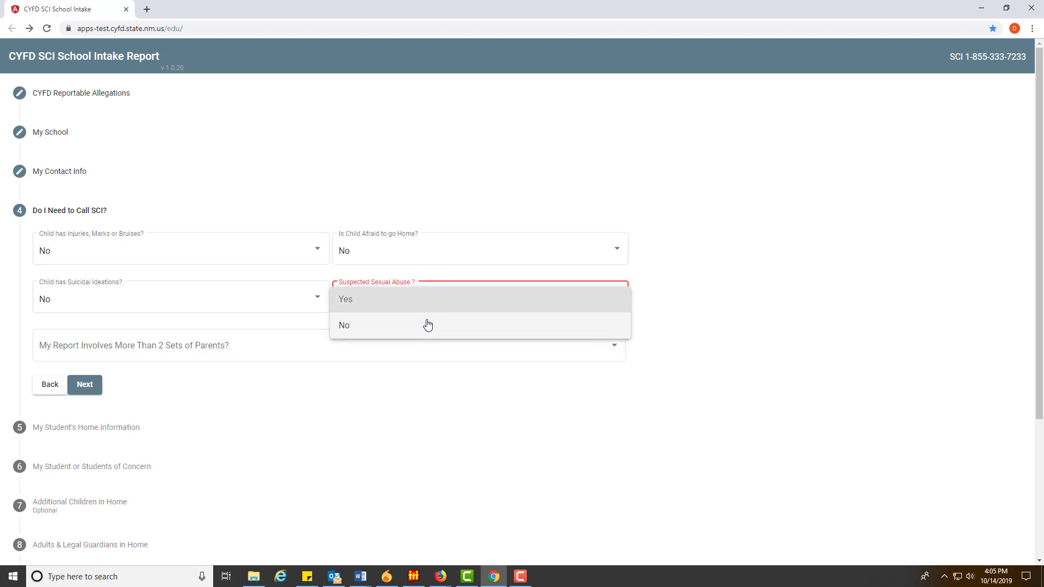
{"action": "left_click", "coordinate": [388, 331]}
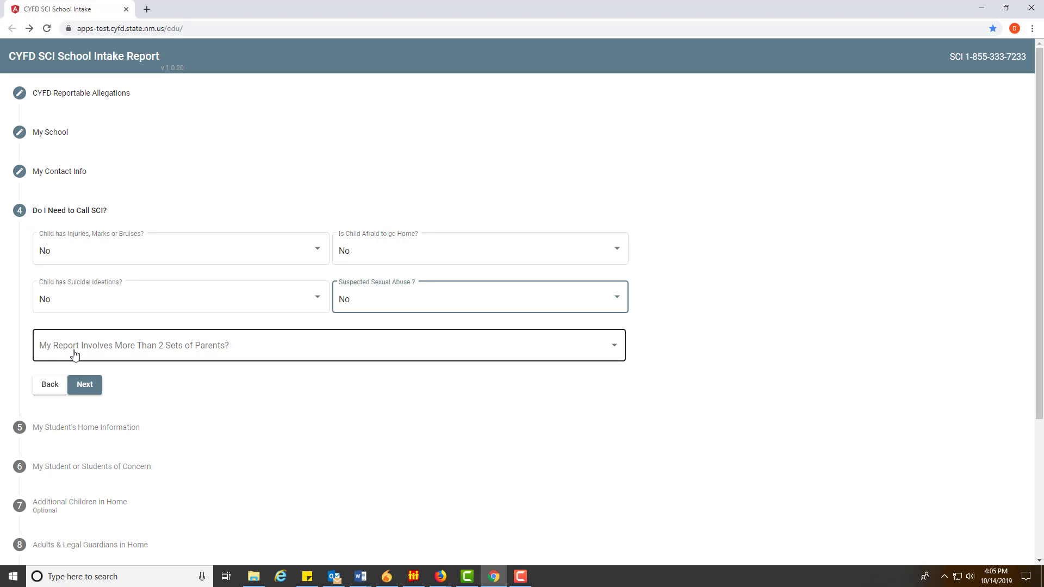
{"action": "left_click", "coordinate": [343, 350]}
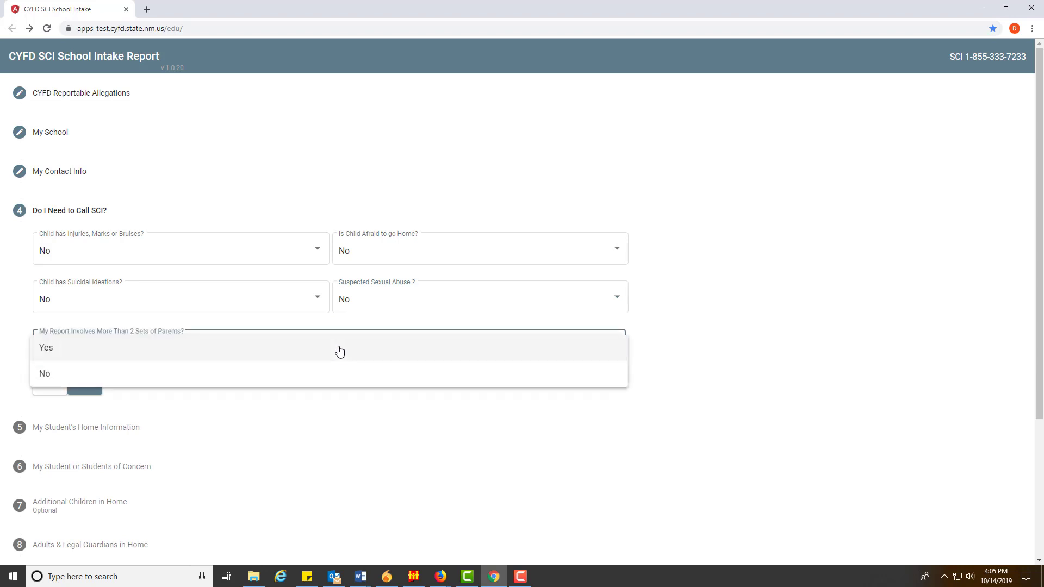
{"action": "left_click", "coordinate": [68, 354]}
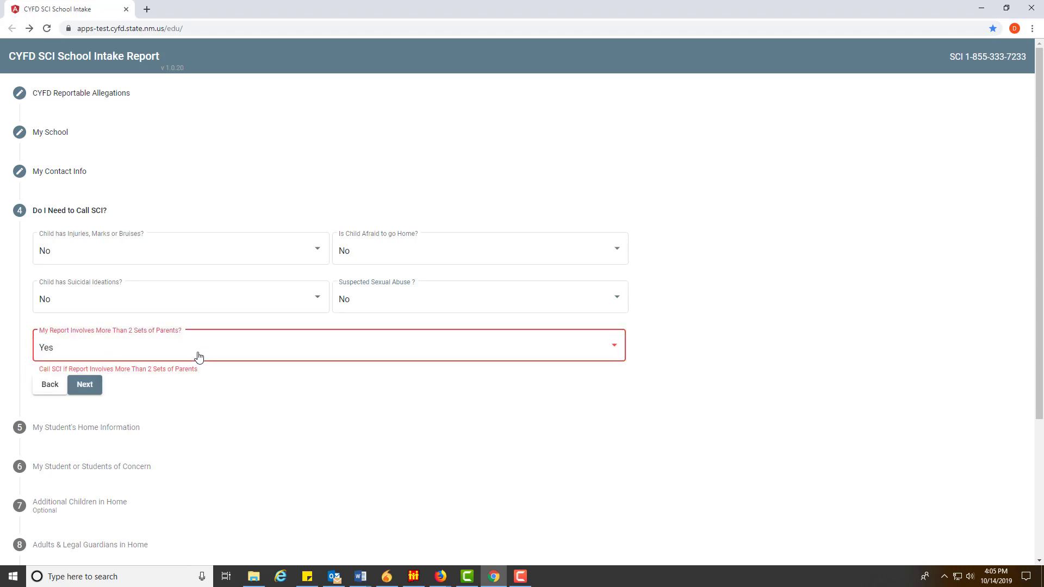
{"action": "left_click", "coordinate": [295, 351]}
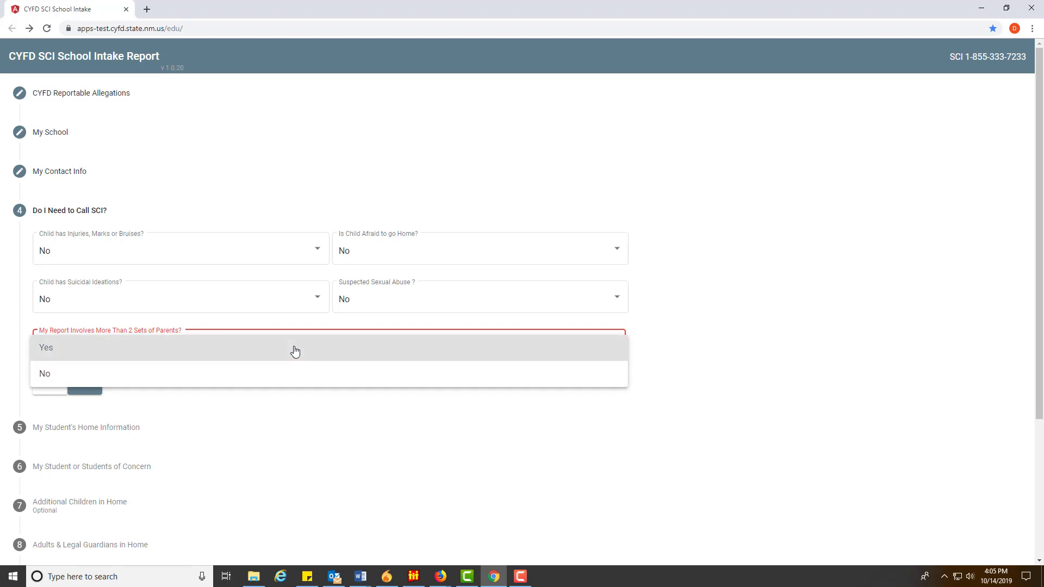
{"action": "left_click", "coordinate": [96, 374]}
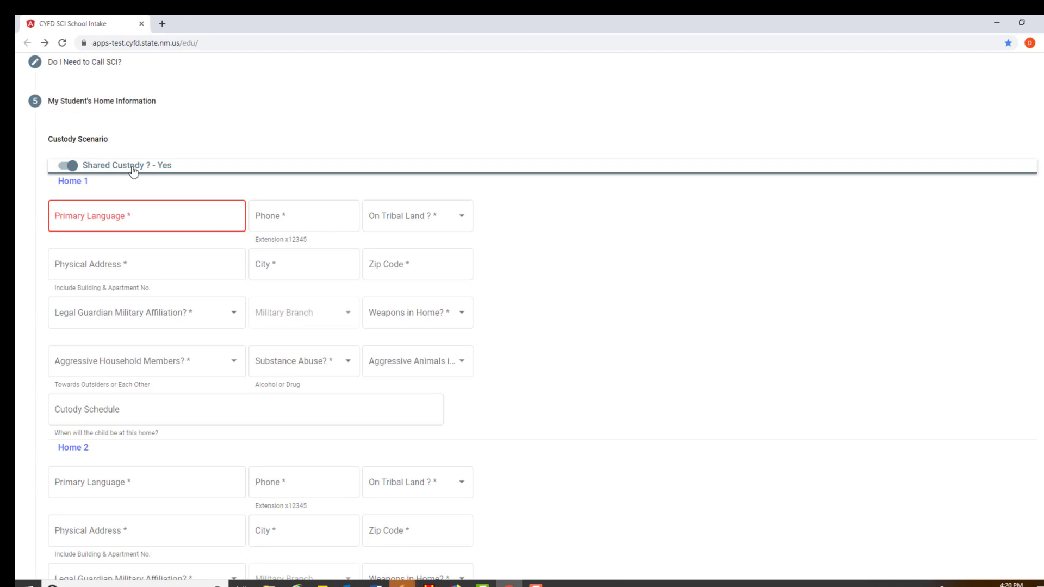
Keep Shared Custody on and give Home 1 language English, a phone number, and tribal land Unknown
{"action": "left_click", "coordinate": [69, 166]}
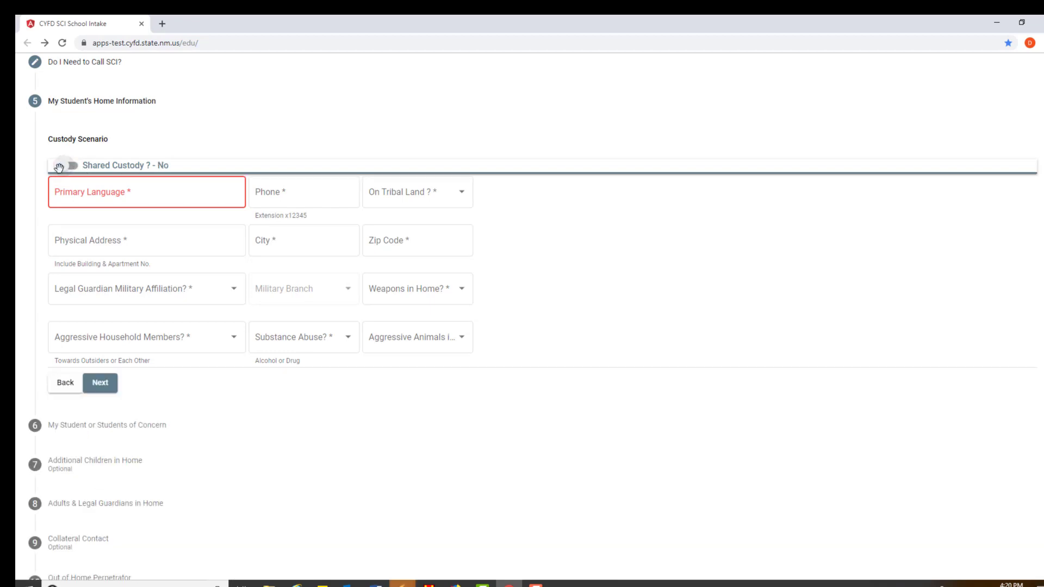
{"action": "left_click", "coordinate": [66, 167]}
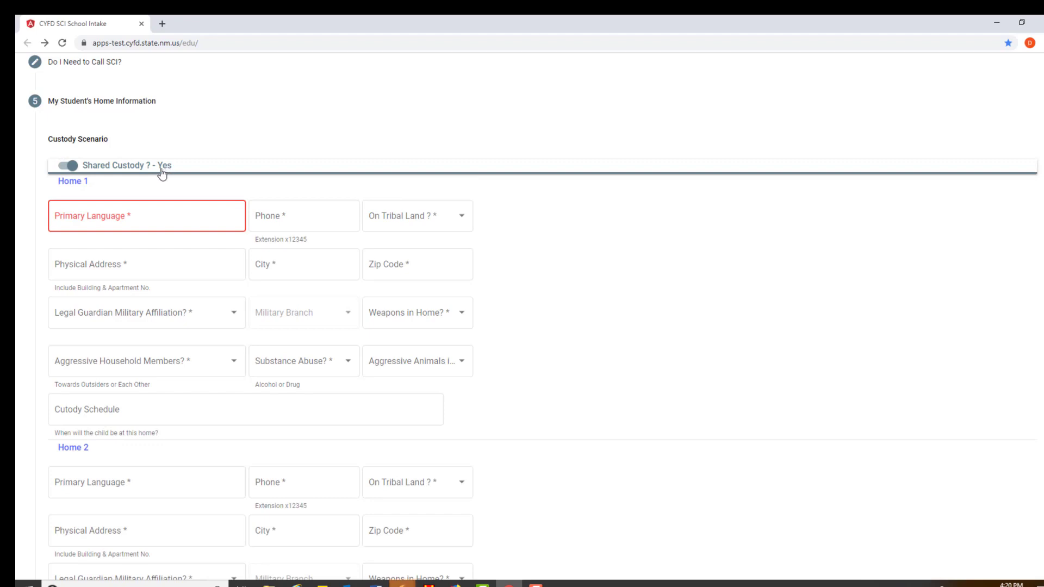
{"action": "left_click", "coordinate": [73, 165]}
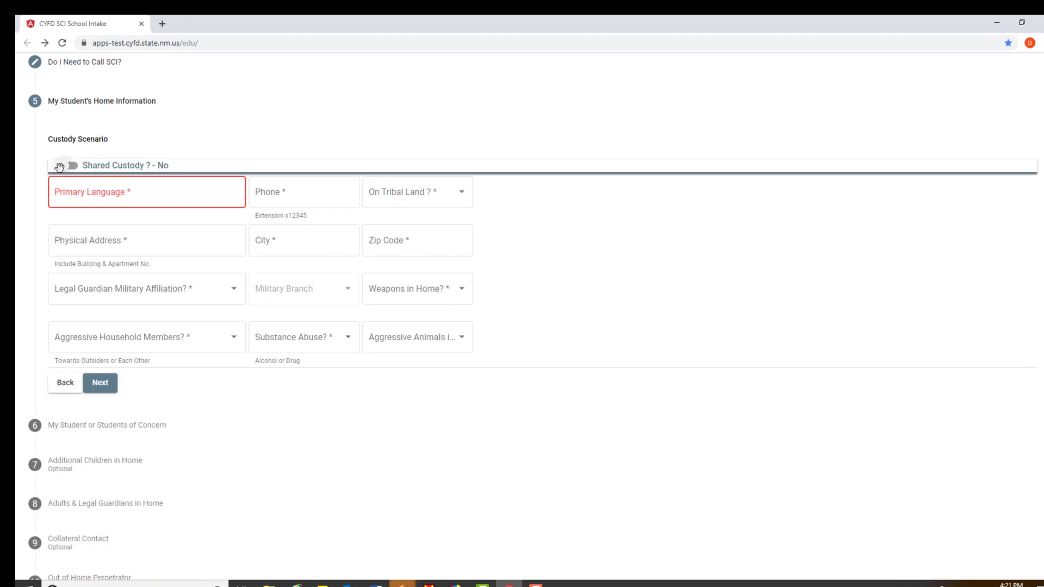
{"action": "left_click", "coordinate": [62, 166]}
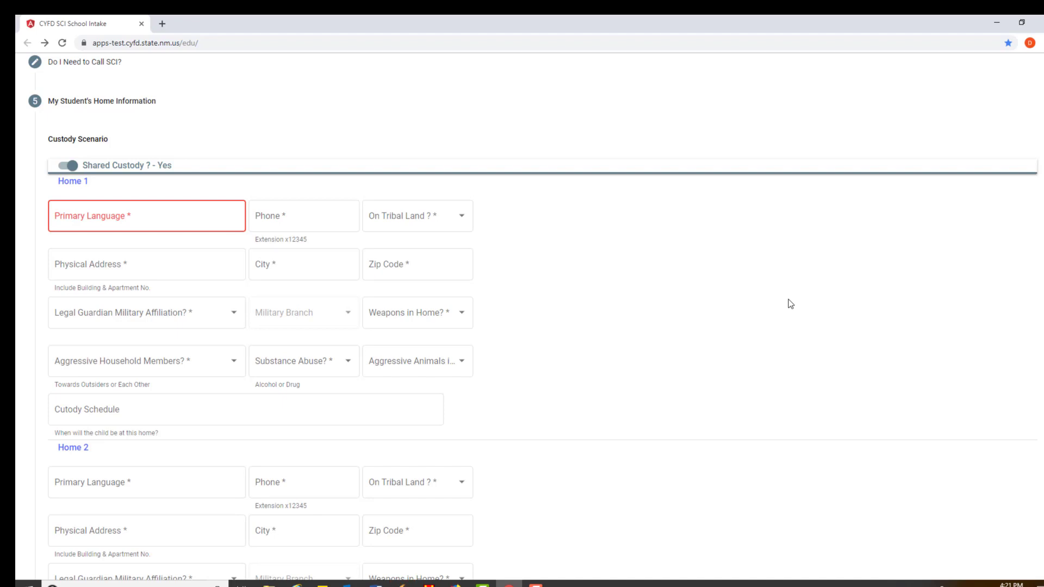
{"action": "left_click", "coordinate": [185, 216]}
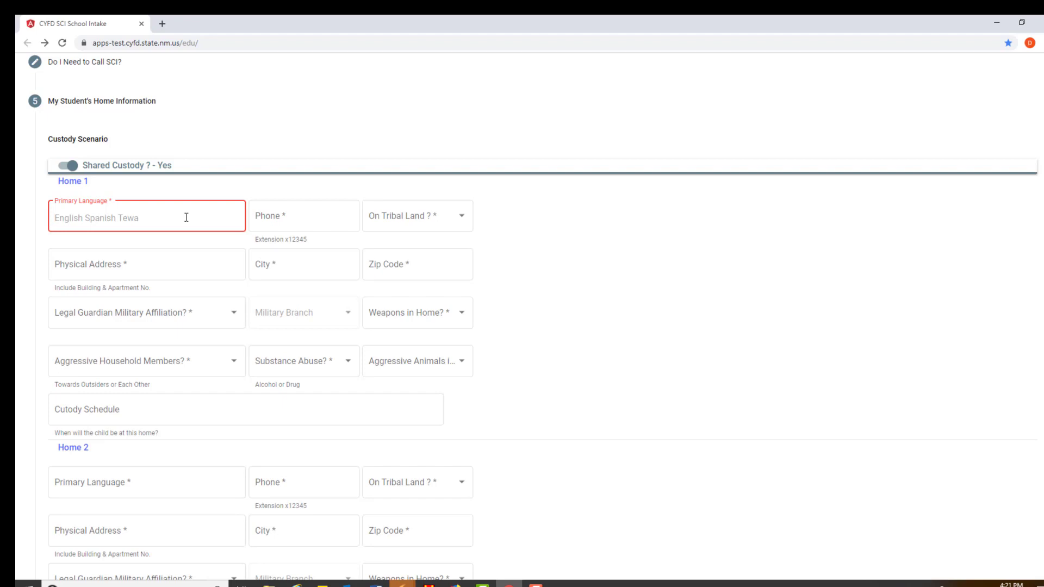
{"action": "type", "text": "English"}
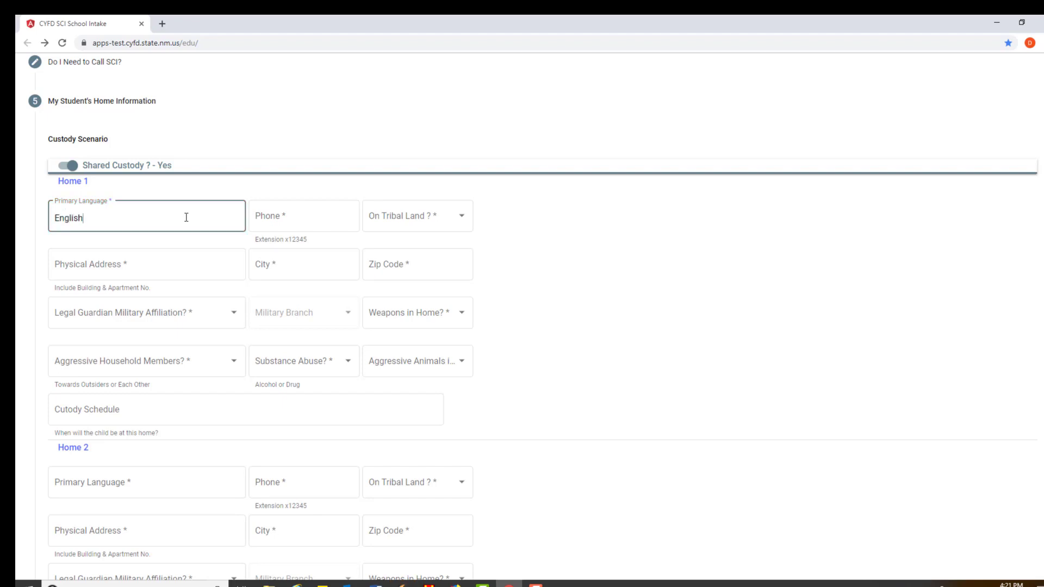
{"action": "key", "text": "Tab"}
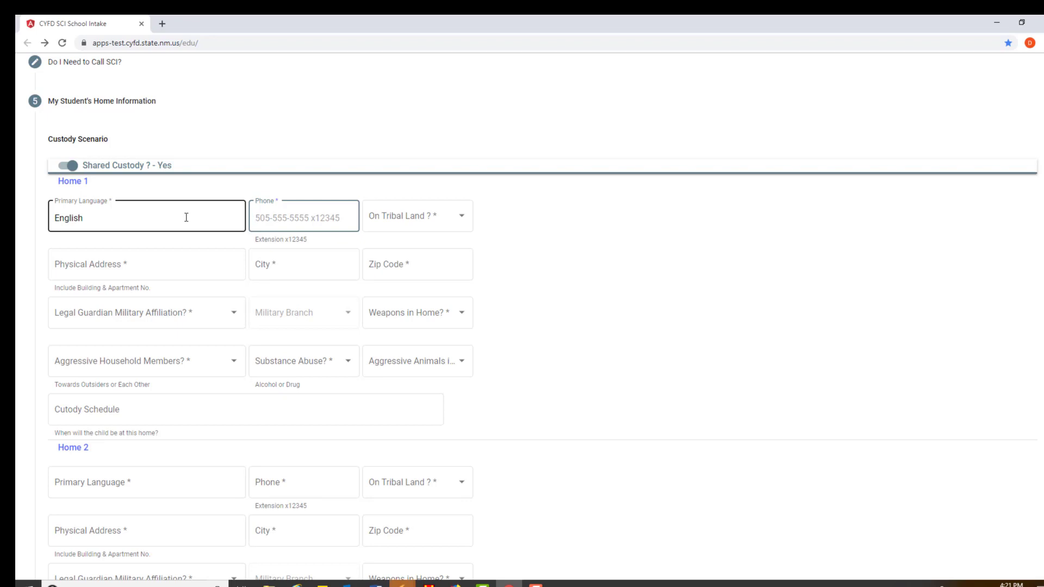
{"action": "type", "text": "505-8"}
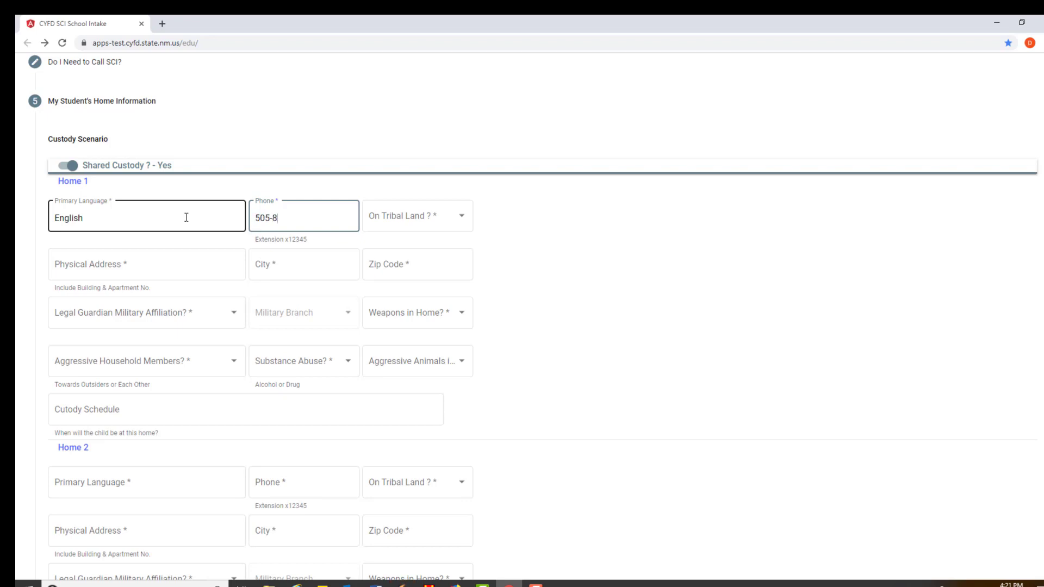
{"action": "type", "text": "88-8888"}
{"action": "key", "text": "Tab"}
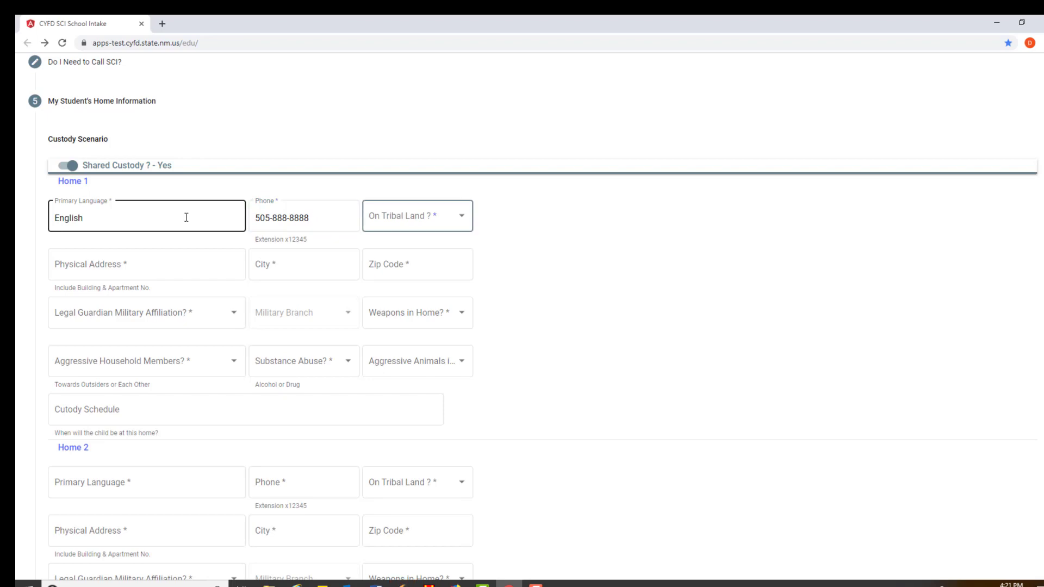
{"action": "left_click", "coordinate": [430, 226]}
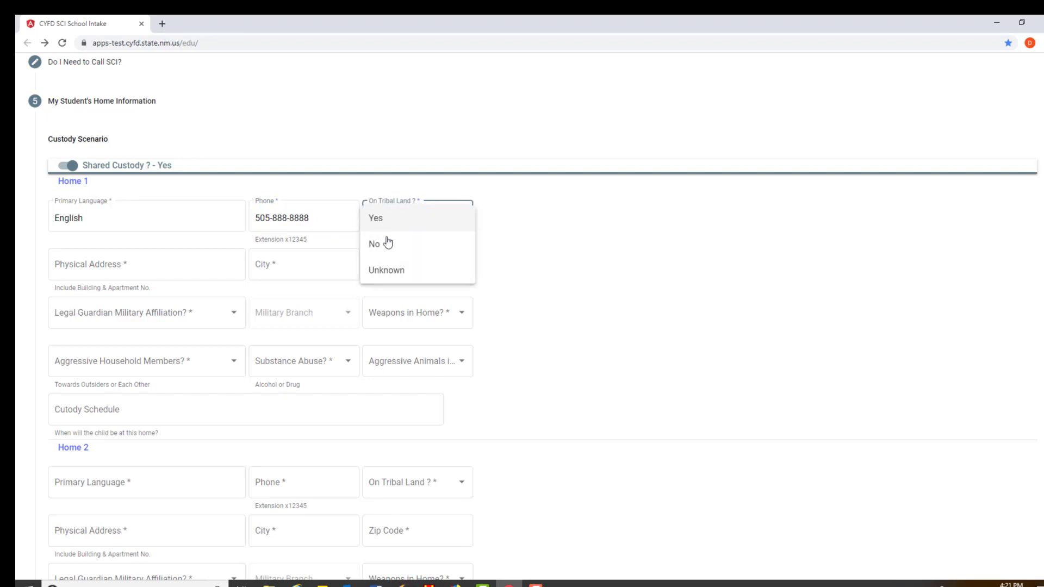
{"action": "left_click", "coordinate": [398, 279]}
Enter Home 1's street address in Albuquerque with zip code, and military affiliation Yes, Air Force
{"action": "left_click", "coordinate": [95, 265]}
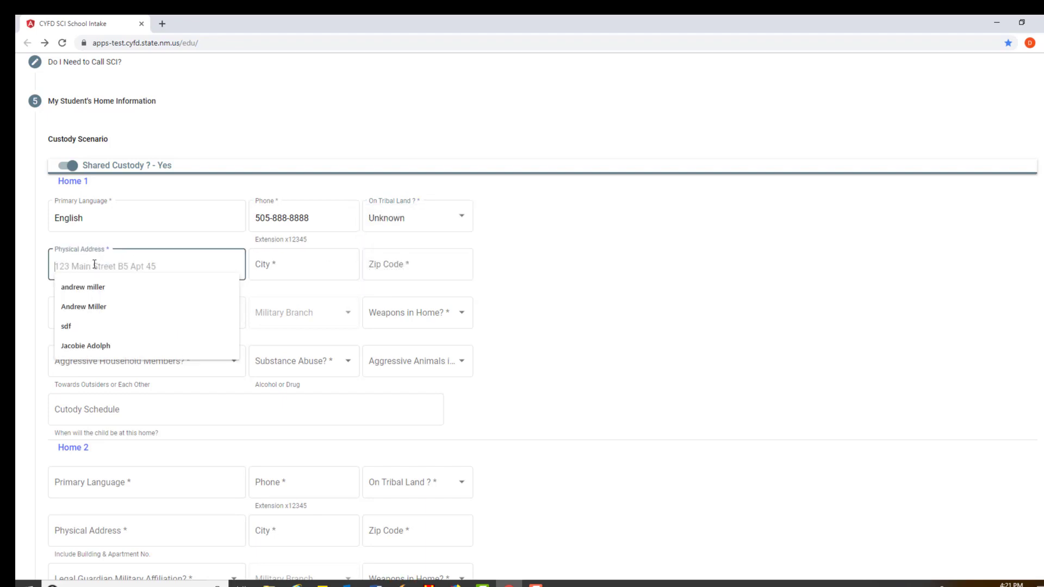
{"action": "type", "text": "12"}
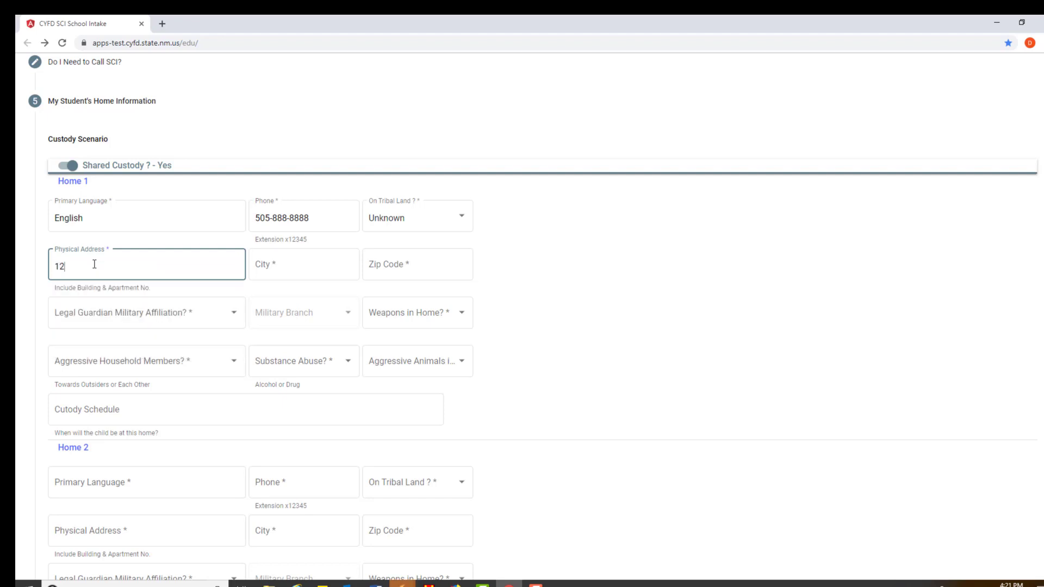
{"action": "type", "text": "3 Main St"}
{"action": "key", "text": "Tab"}
{"action": "type", "text": "Albu"}
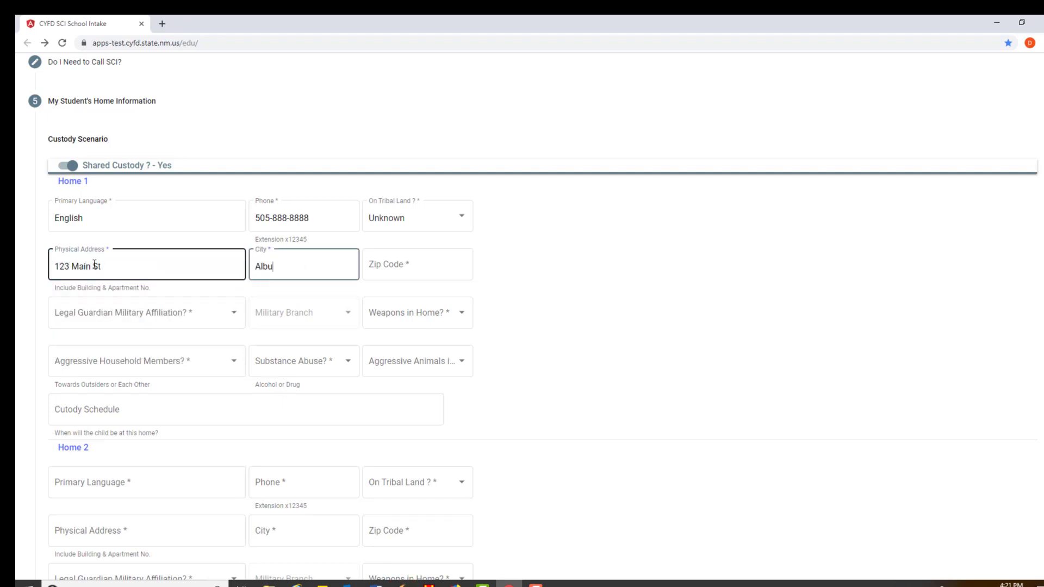
{"action": "type", "text": "querque"}
{"action": "key", "text": "Tab"}
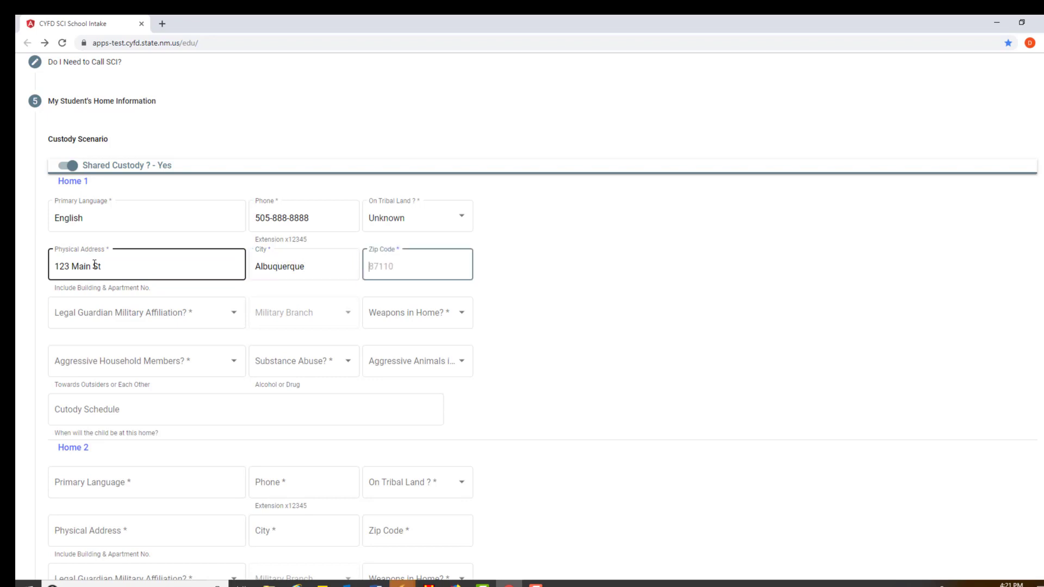
{"action": "type", "text": "87110"}
{"action": "key", "text": "Tab"}
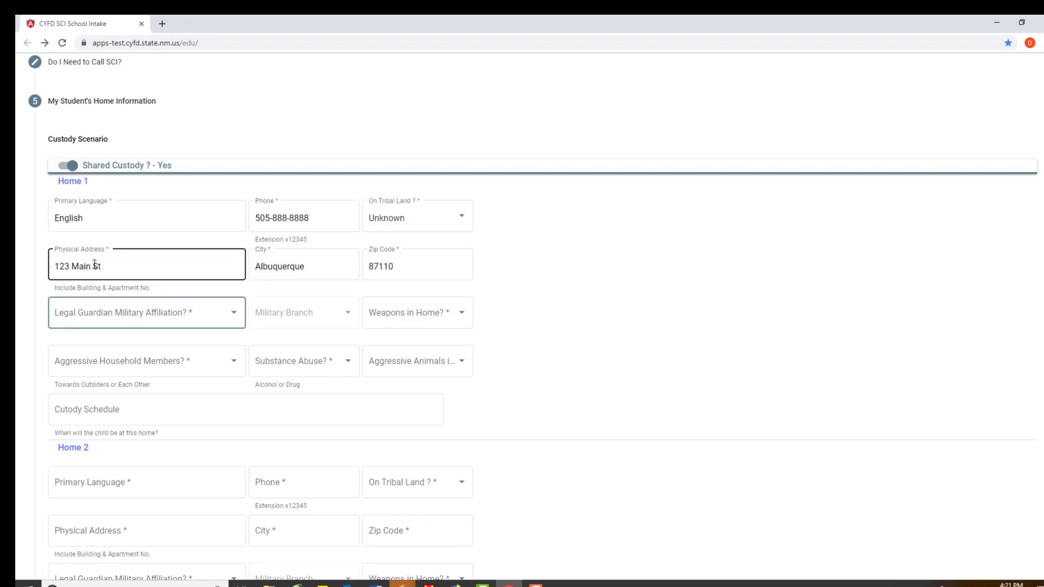
{"action": "left_click", "coordinate": [97, 326]}
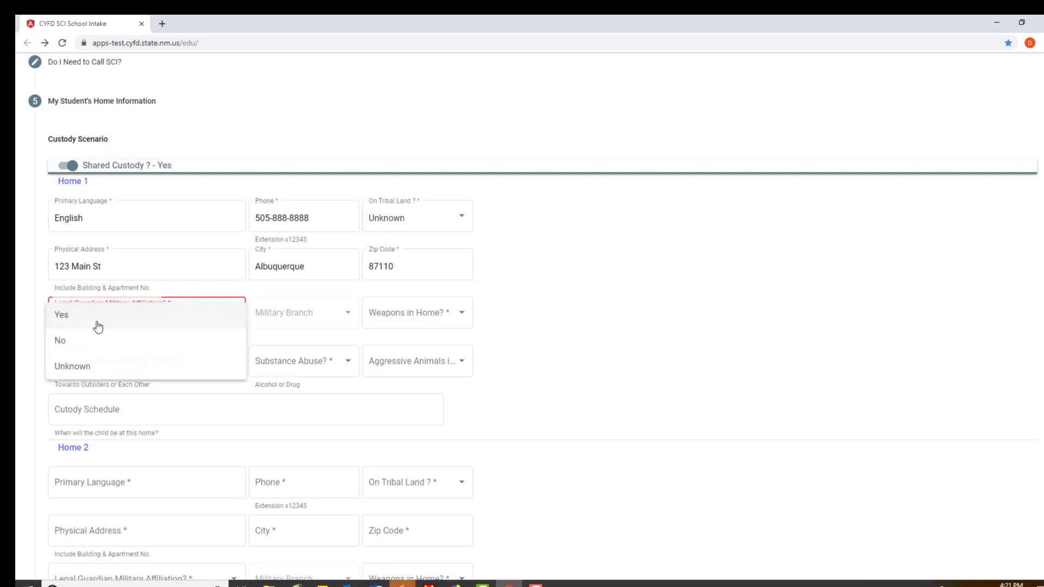
{"action": "left_click", "coordinate": [68, 326]}
{"action": "left_click", "coordinate": [286, 313]}
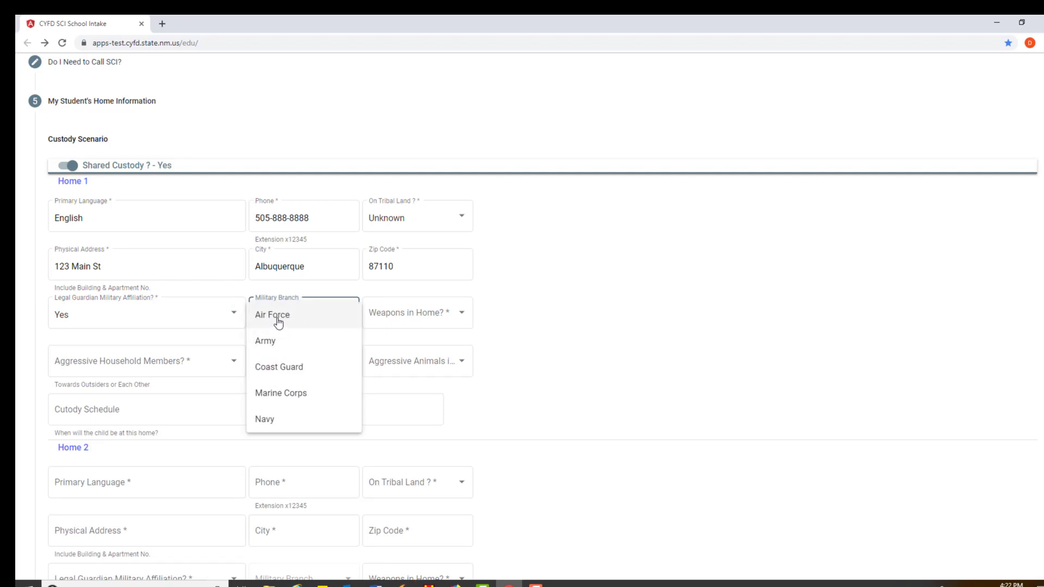
{"action": "left_click", "coordinate": [278, 320]}
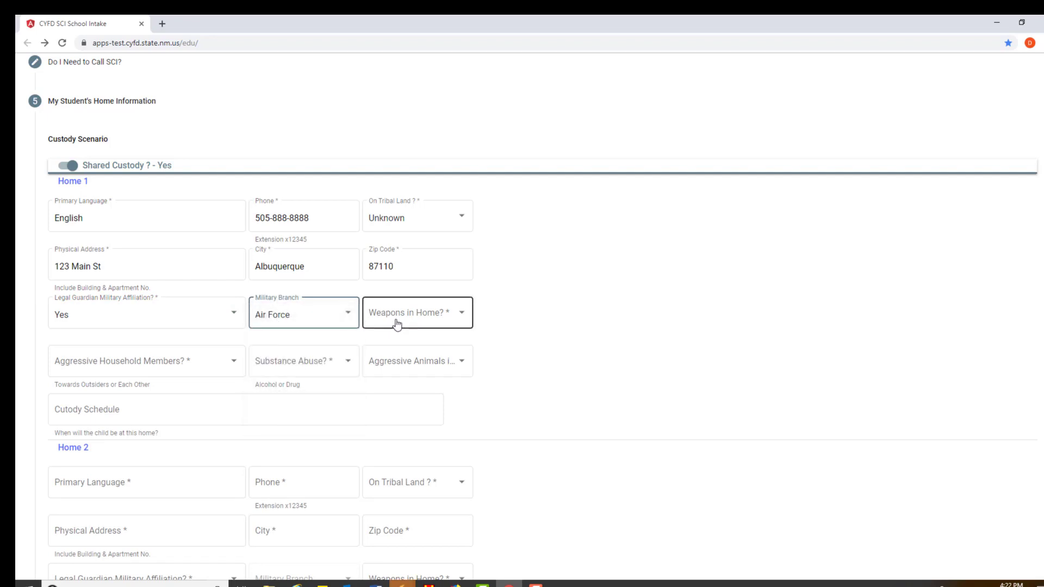
Set Home 1 weapons Yes, aggressive household members Unknown, substance abuse Yes, aggressive animals Yes
{"action": "left_click", "coordinate": [397, 324]}
{"action": "left_click", "coordinate": [384, 321]}
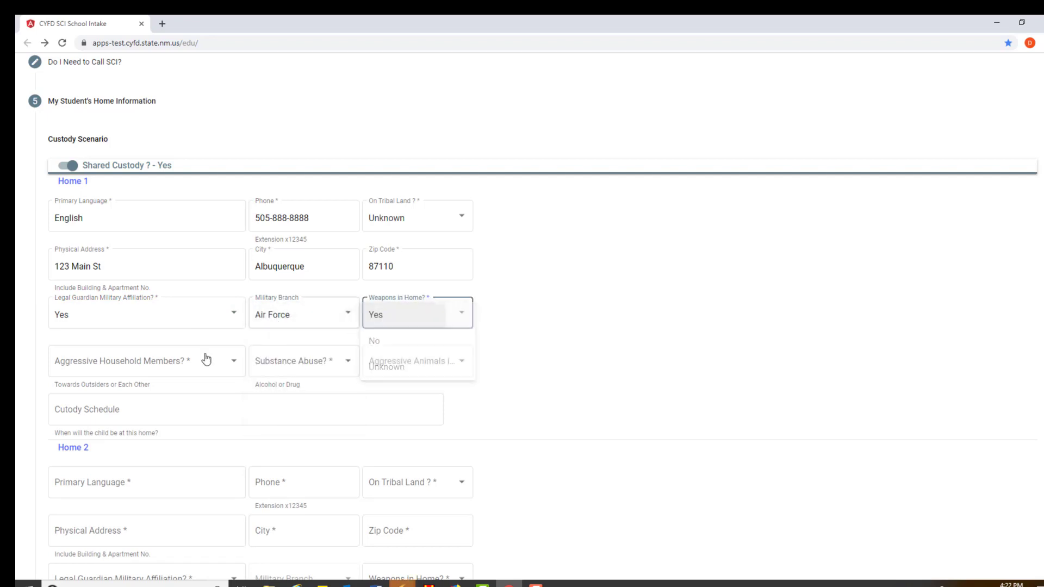
{"action": "left_click", "coordinate": [167, 368]}
{"action": "left_click", "coordinate": [145, 415]}
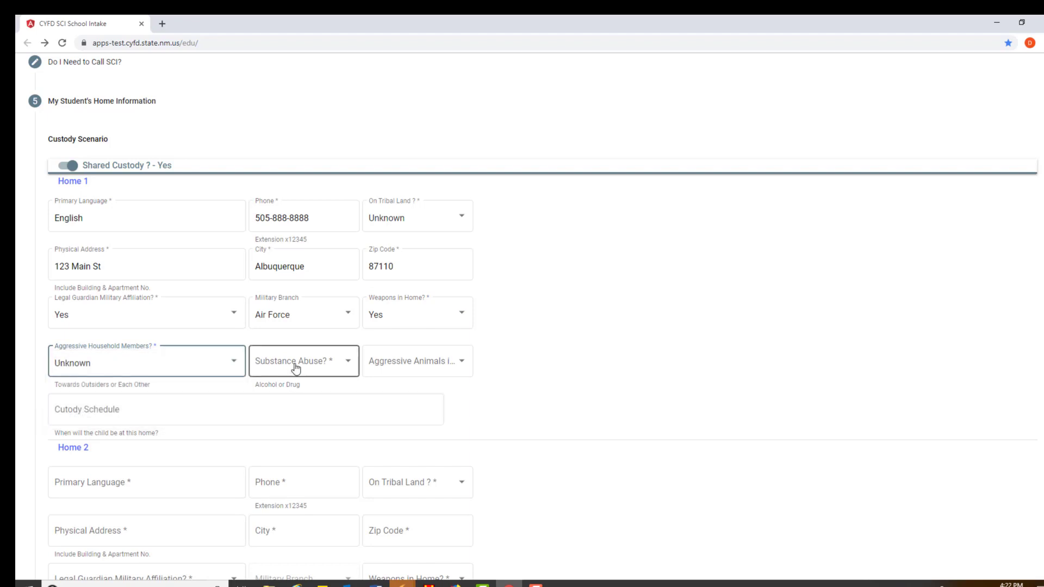
{"action": "left_click", "coordinate": [295, 368]}
{"action": "left_click", "coordinate": [266, 363]}
{"action": "left_click", "coordinate": [402, 364]}
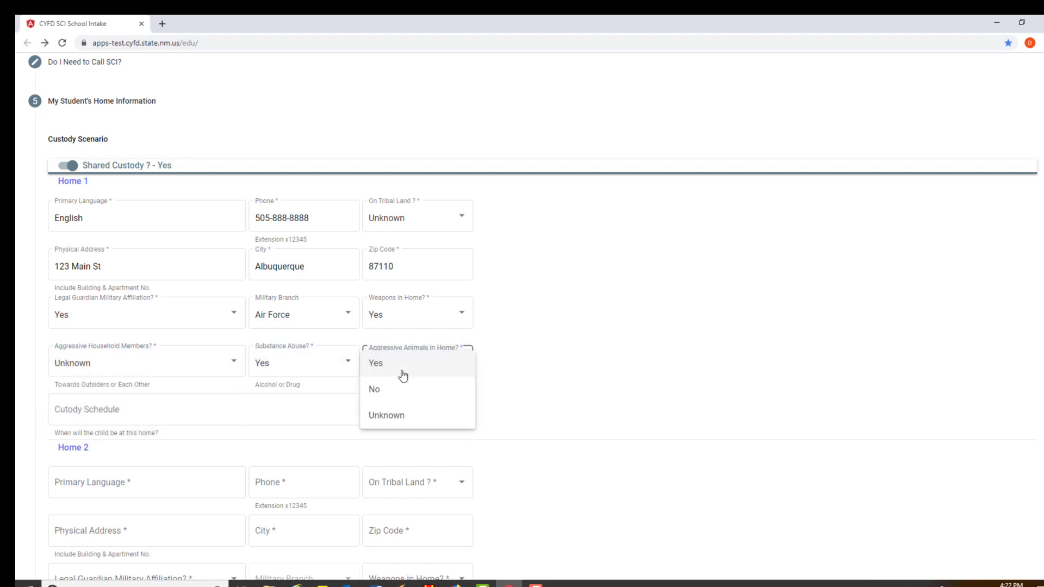
{"action": "left_click", "coordinate": [390, 366]}
Enter Home 1's custody schedule as 'Every Week Monday through Friday'
{"action": "left_click", "coordinate": [142, 410]}
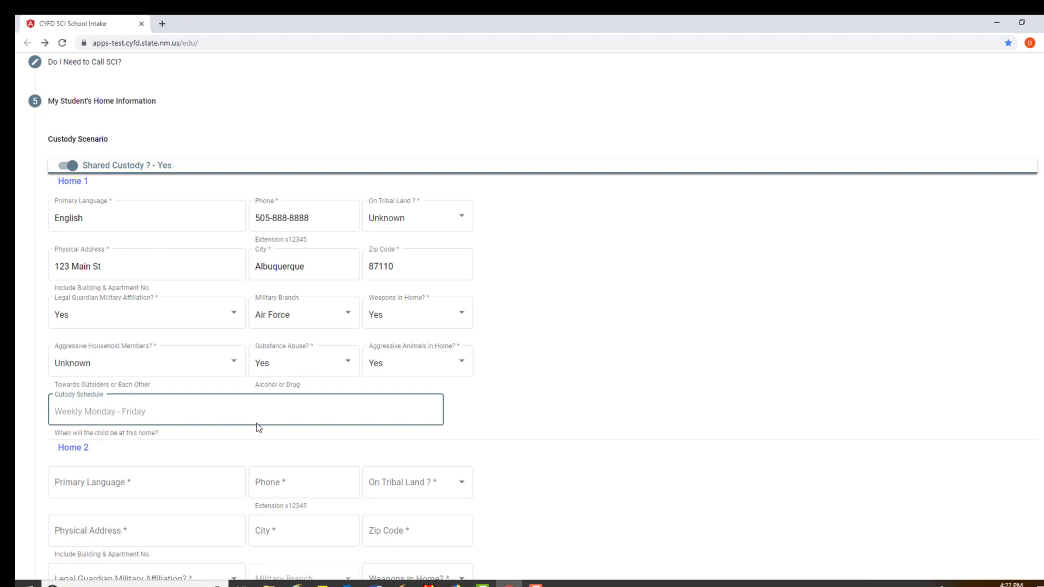
{"action": "type", "text": "S"}
{"action": "key", "text": "BackSpace"}
{"action": "type", "text": "E"}
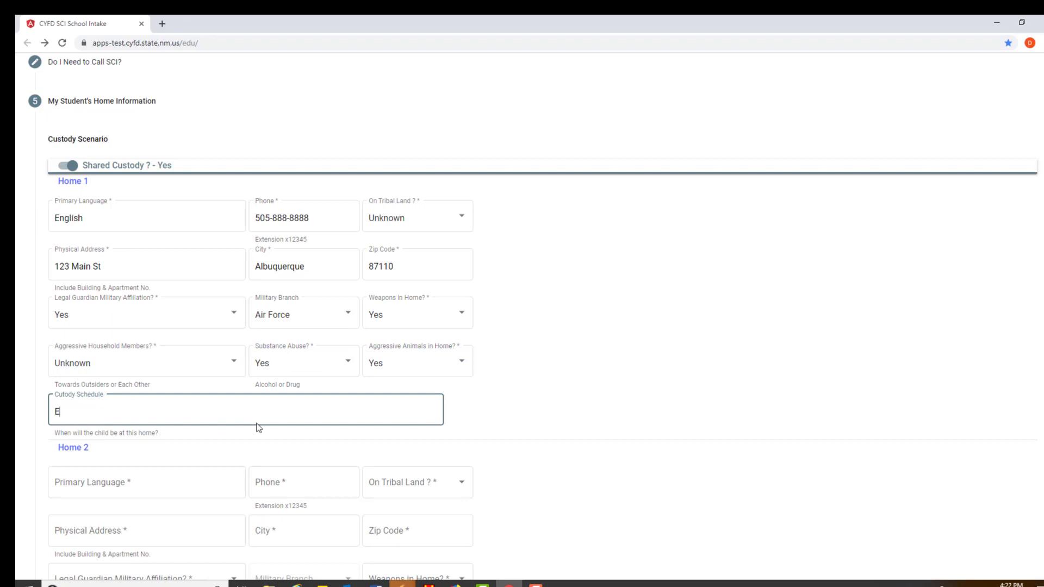
{"action": "type", "text": "very Week Monday throug"}
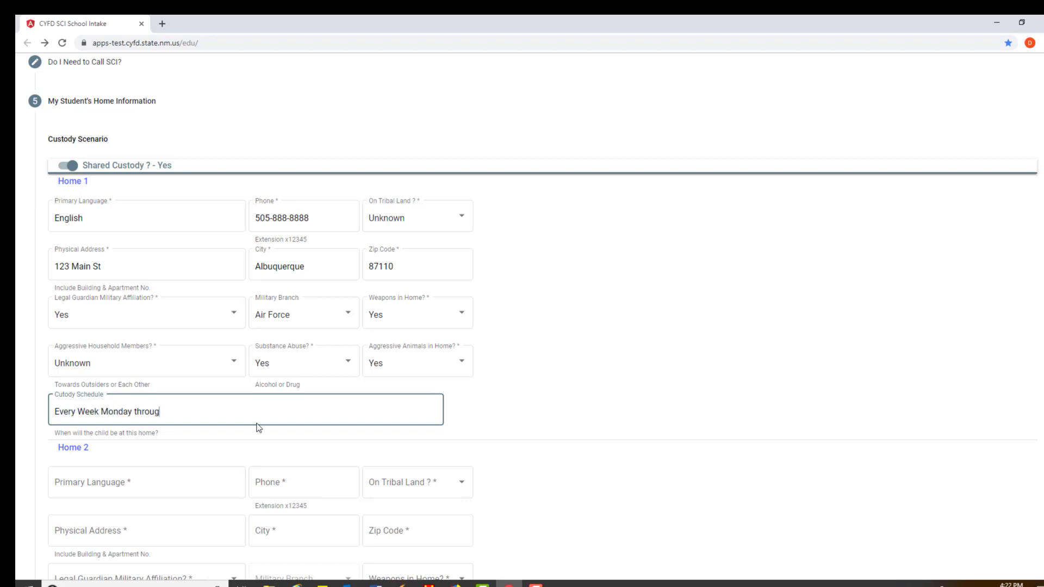
{"action": "type", "text": "h Friday"}
{"action": "scroll", "coordinate": [132, 450], "scroll_direction": "down", "scroll_amount": 1}
Give Home 2 language Spanish, a phone number, and tribal land Yes
{"action": "scroll", "coordinate": [132, 450], "scroll_direction": "down", "scroll_amount": 3}
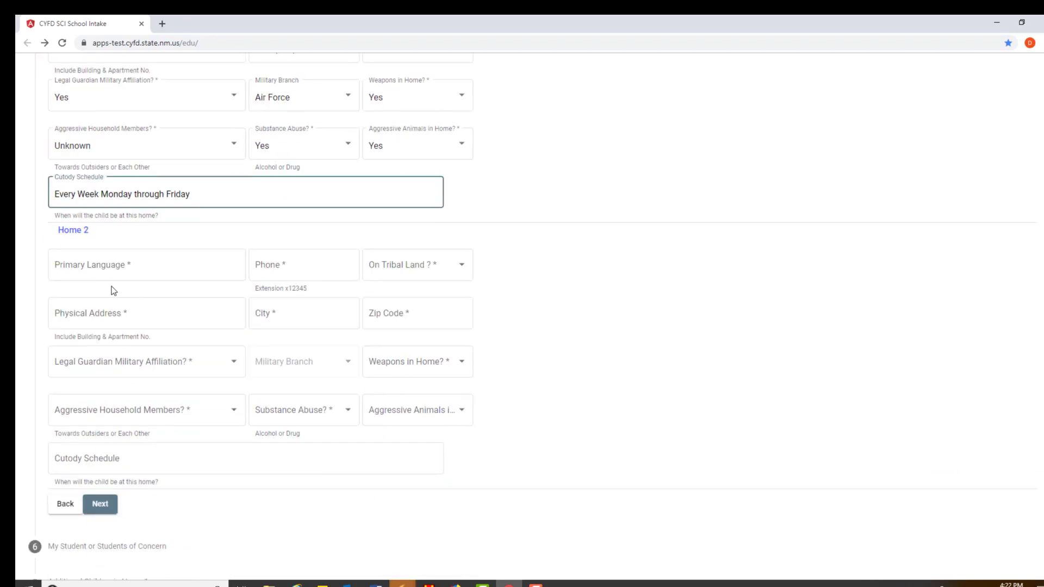
{"action": "left_click", "coordinate": [145, 267]}
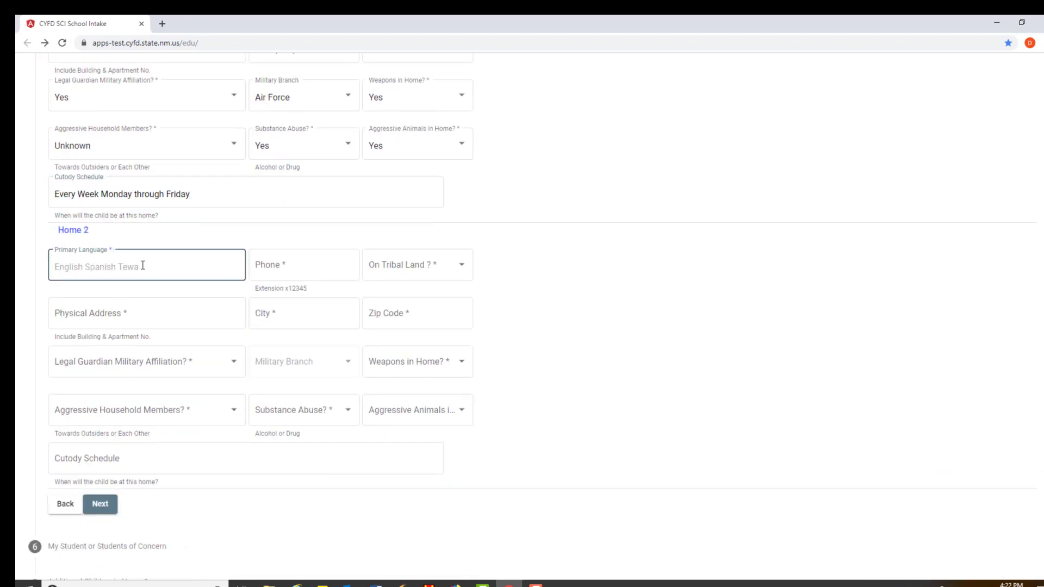
{"action": "type", "text": "Spi"}
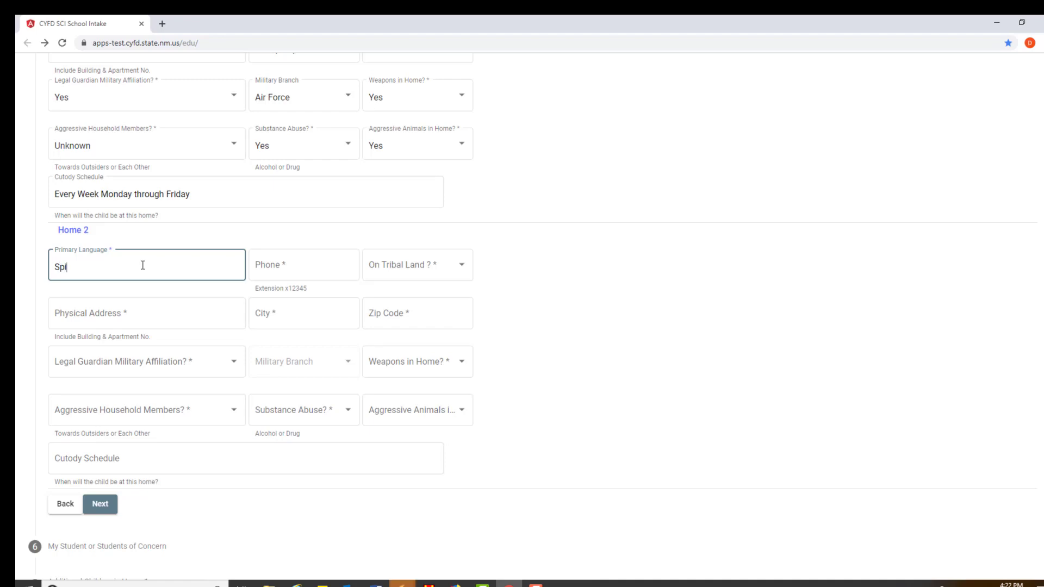
{"action": "type", "text": "anish"}
{"action": "key", "text": "Tab"}
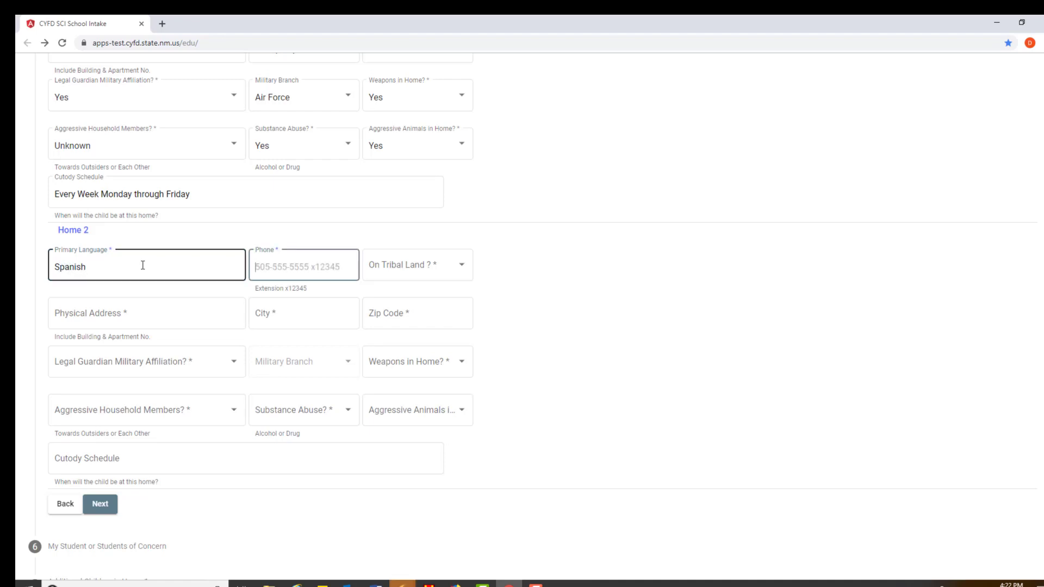
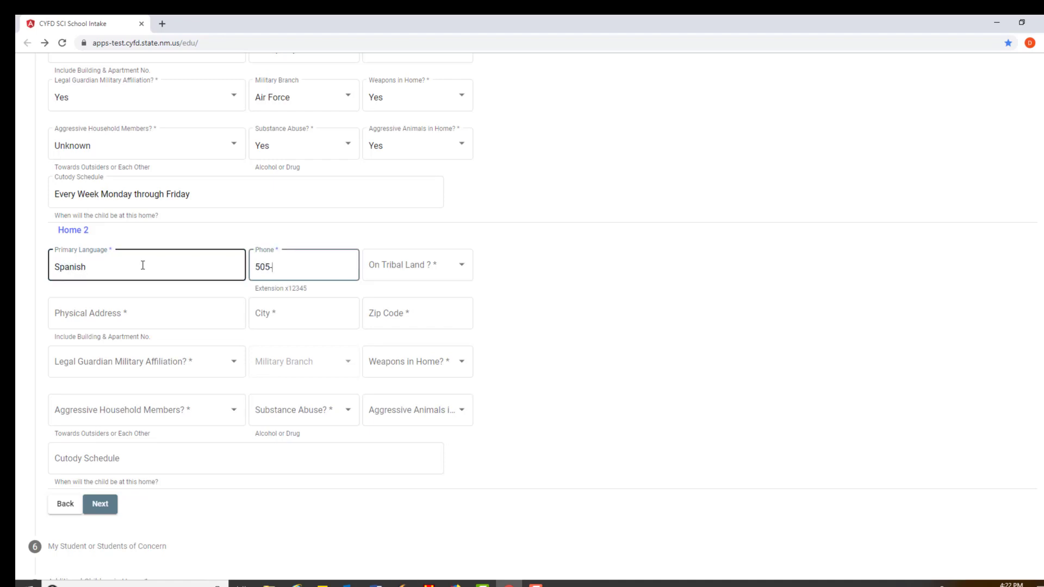
{"action": "key", "text": "Tab"}
{"action": "left_click", "coordinate": [422, 261]}
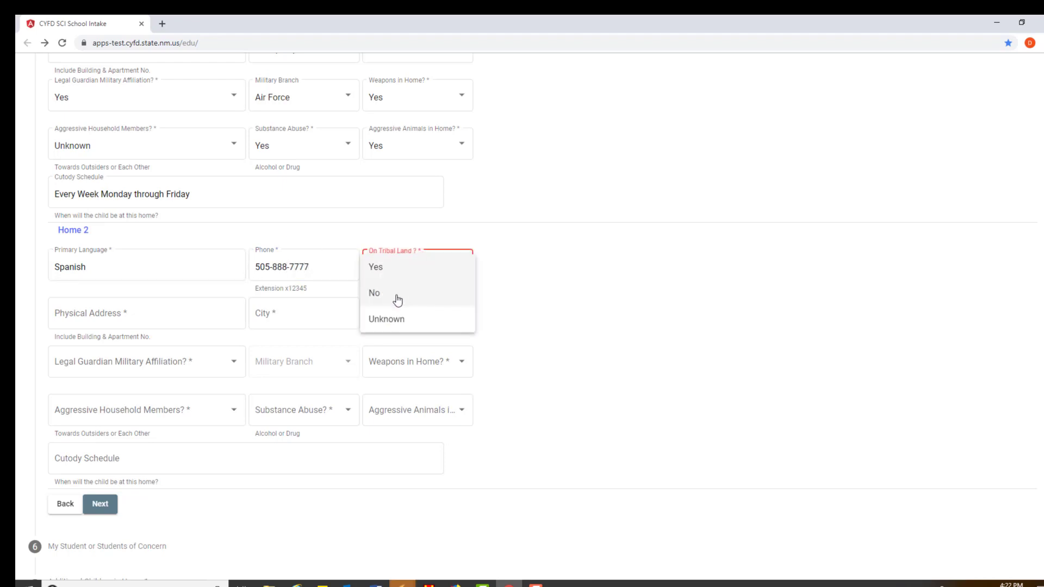
{"action": "left_click", "coordinate": [380, 272]}
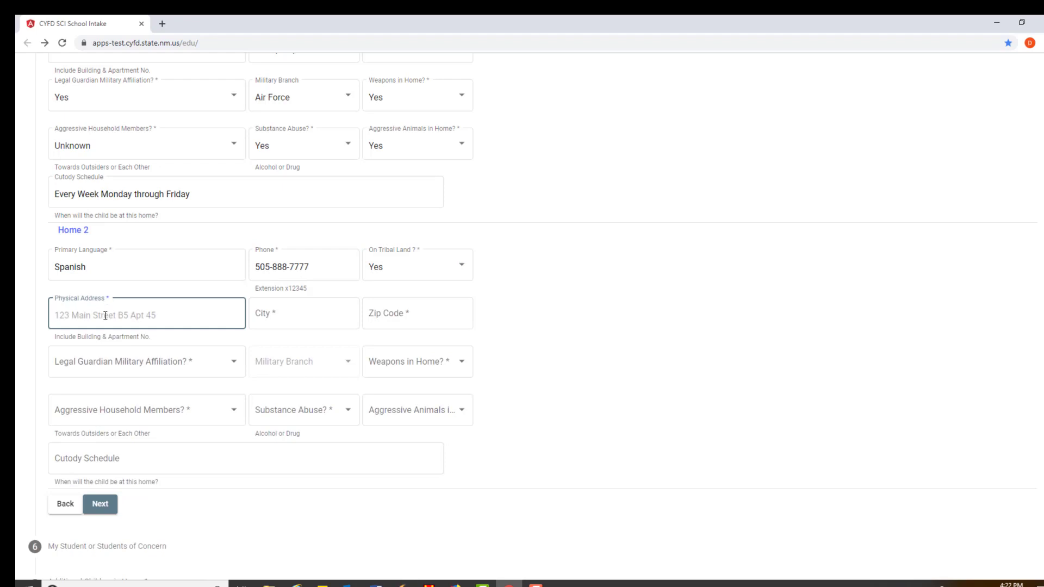
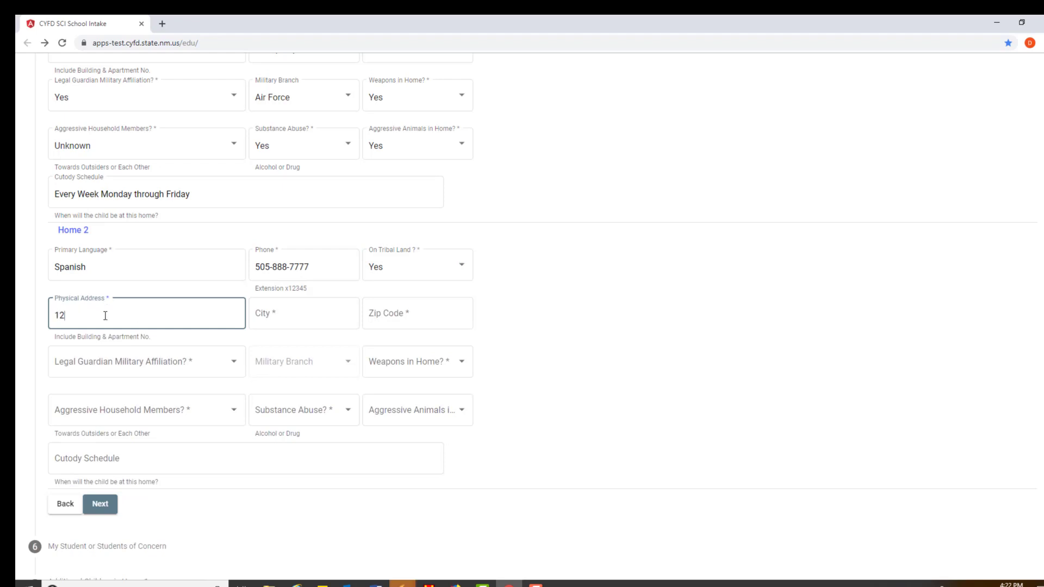
Enter Home 2's street address in Santa Fe with its zip code
{"action": "key", "text": "Tab"}
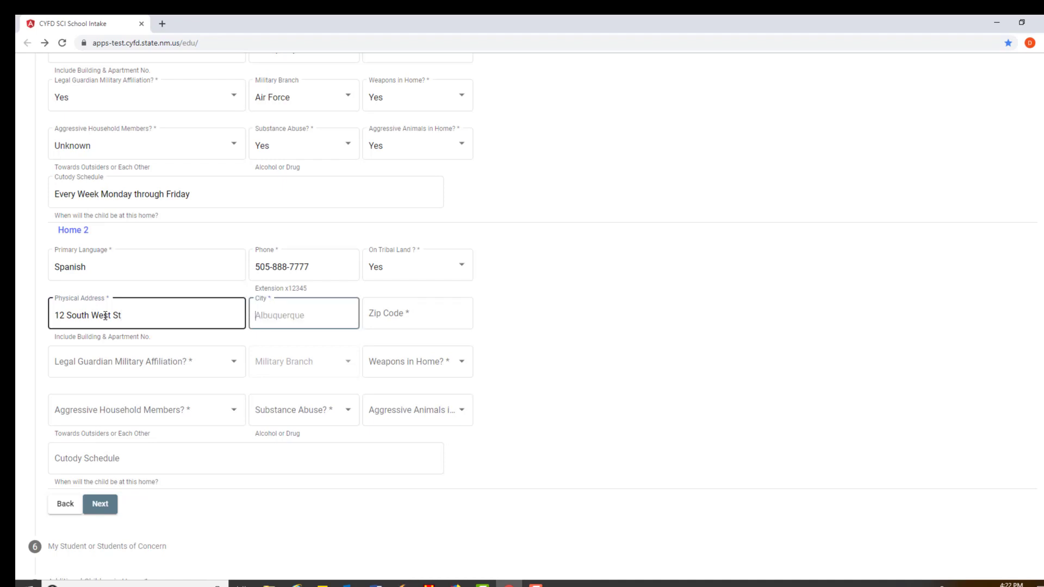
{"action": "type", "text": "Santa Fe"}
{"action": "key", "text": "Tab"}
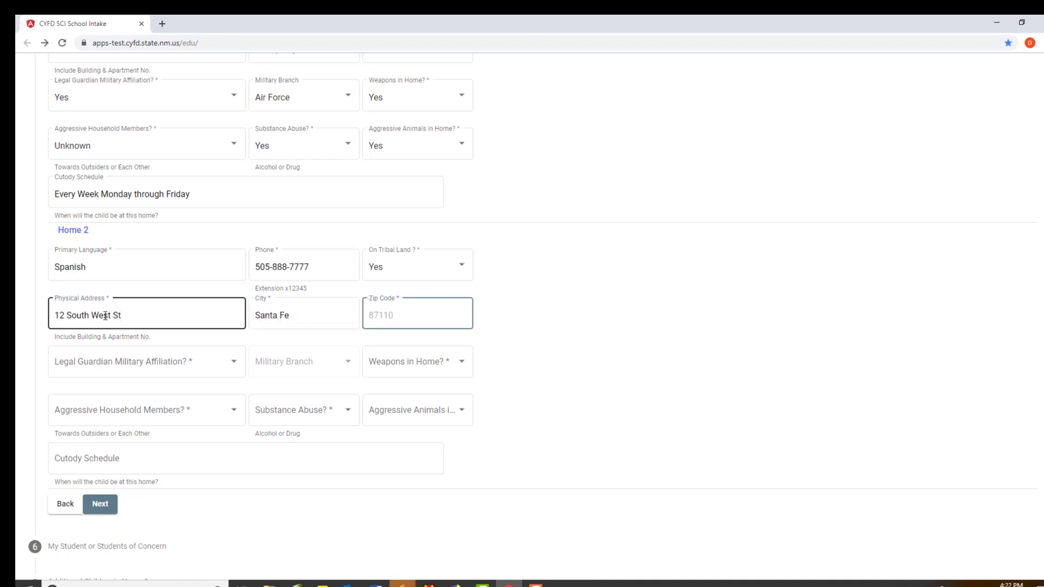
{"action": "type", "text": "88002"}
{"action": "key", "text": "BackSpace"}
{"action": "type", "text": "5"}
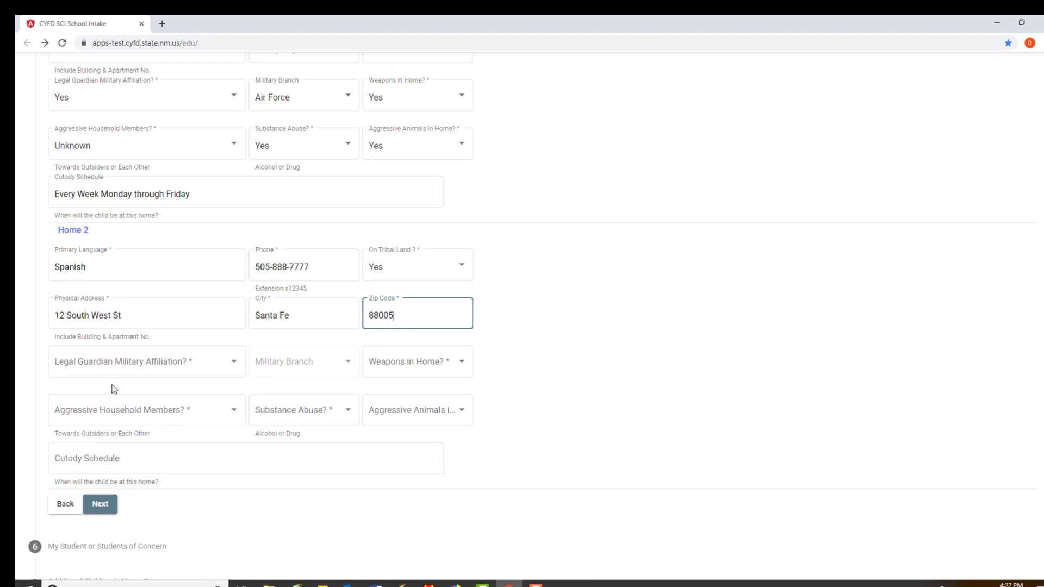
Set Home 2 military and weapons Unknown, aggressive members and substance abuse Yes, aggressive animals Unknown
{"action": "left_click", "coordinate": [109, 365]}
{"action": "left_click", "coordinate": [93, 415]}
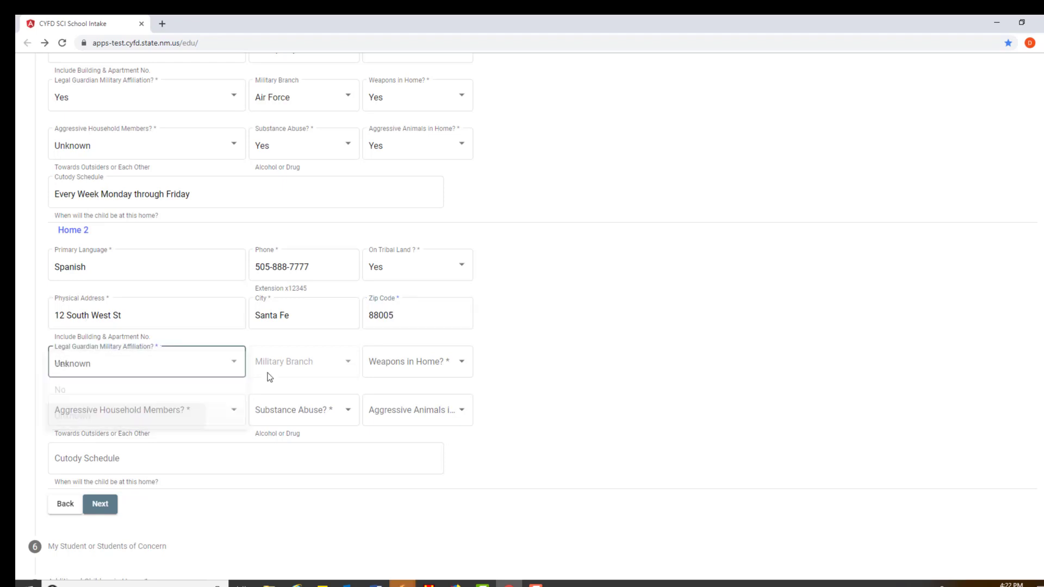
{"action": "left_click", "coordinate": [403, 368]}
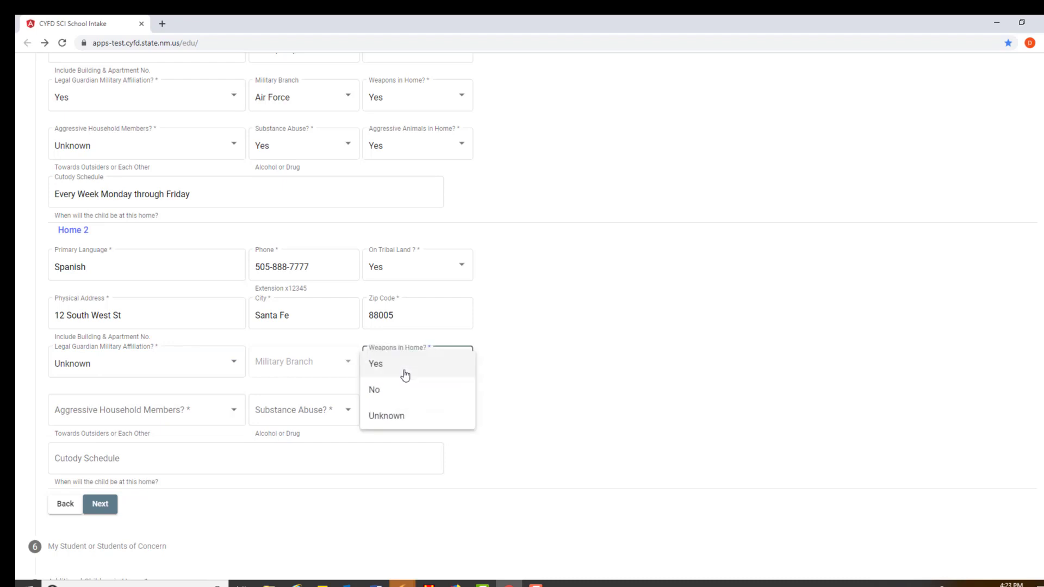
{"action": "left_click", "coordinate": [375, 417]}
{"action": "left_click", "coordinate": [141, 418]}
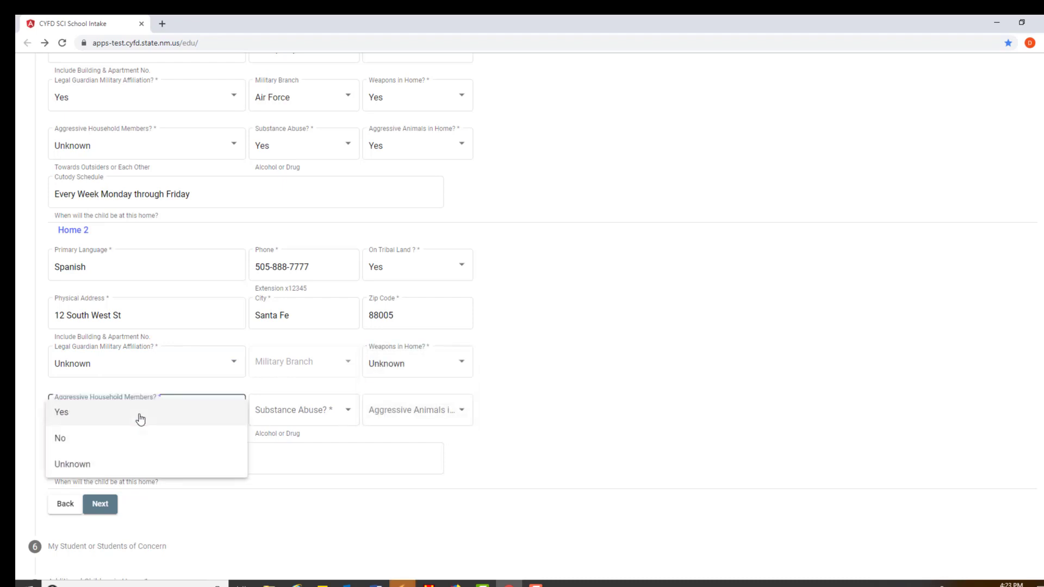
{"action": "left_click", "coordinate": [87, 415]}
{"action": "left_click", "coordinate": [276, 409]}
{"action": "left_click", "coordinate": [277, 412]}
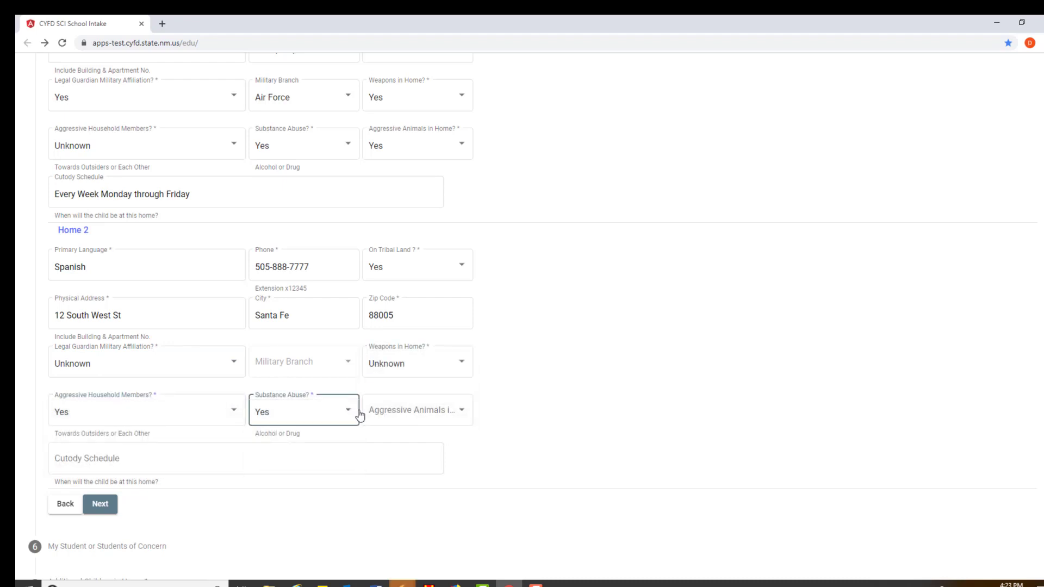
{"action": "left_click", "coordinate": [376, 412]}
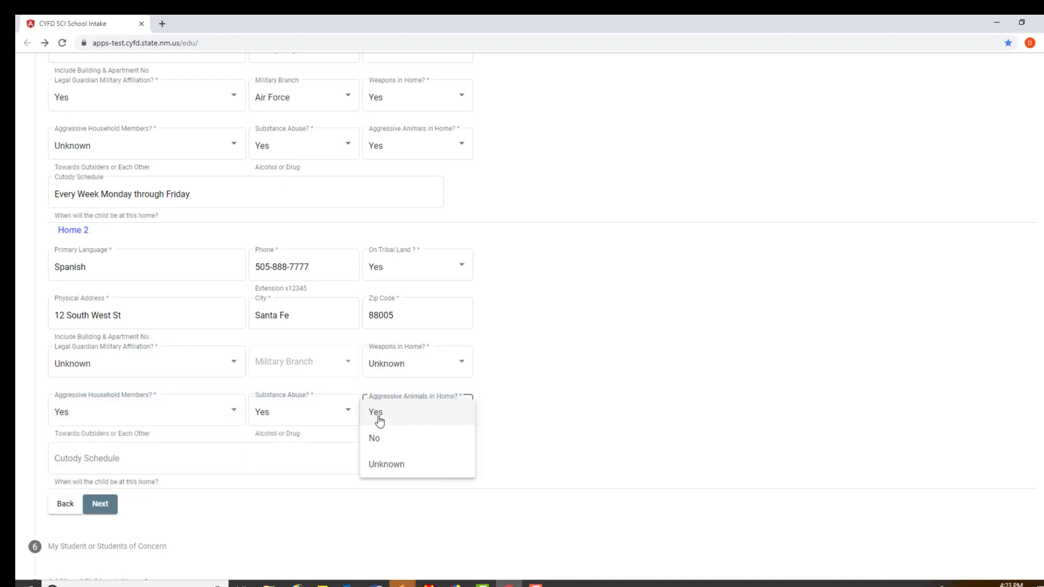
{"action": "left_click", "coordinate": [389, 463]}
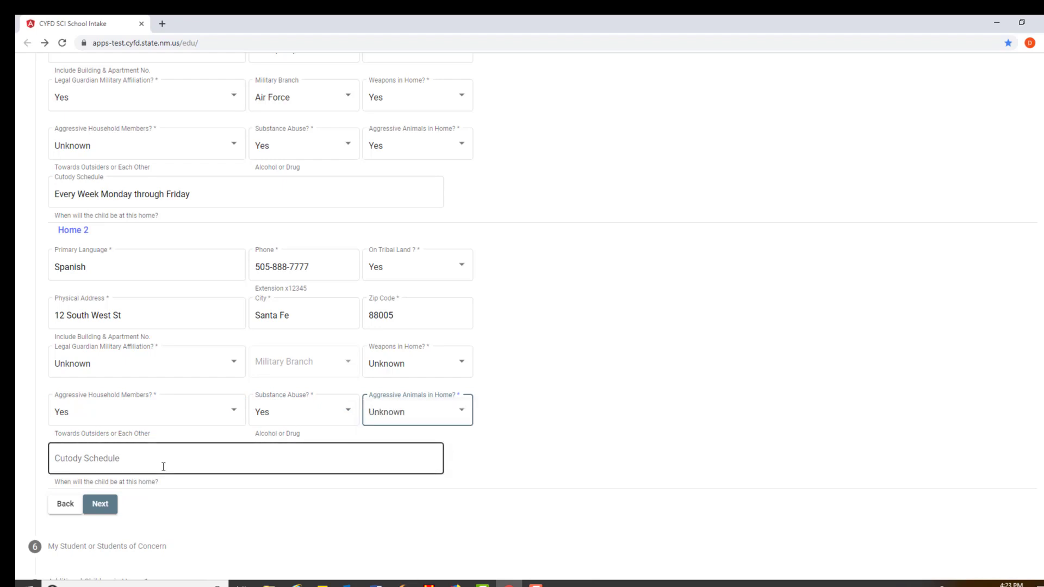
Enter Home 2's custody schedule 'Every weekend Friday night to Sunday Night' and continue to Students of Concern
{"action": "left_click", "coordinate": [163, 467]}
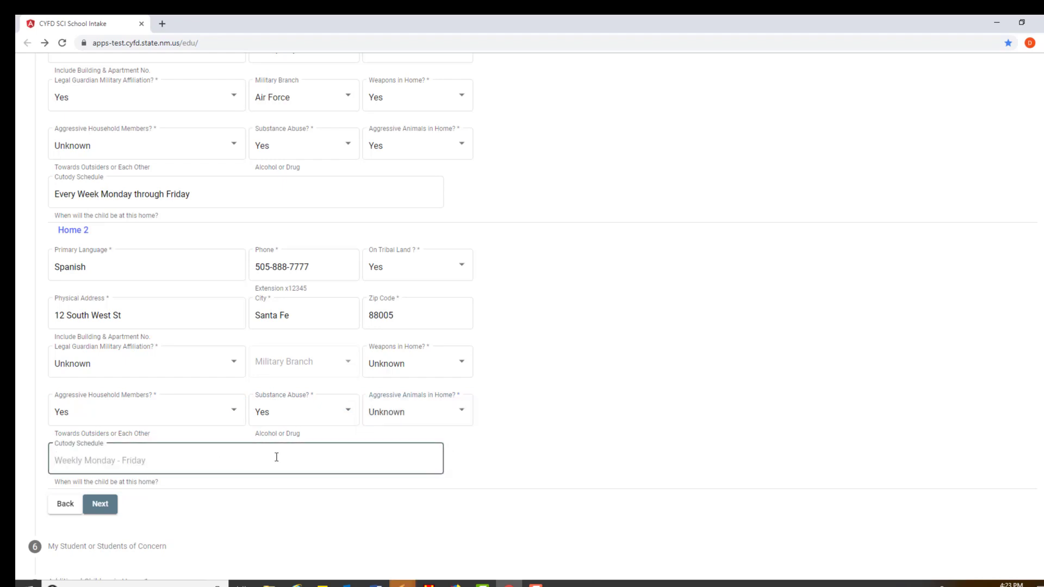
{"action": "type", "text": "Every weekne"}
{"action": "key", "text": "BackSpace"}
{"action": "key", "text": "BackSpace"}
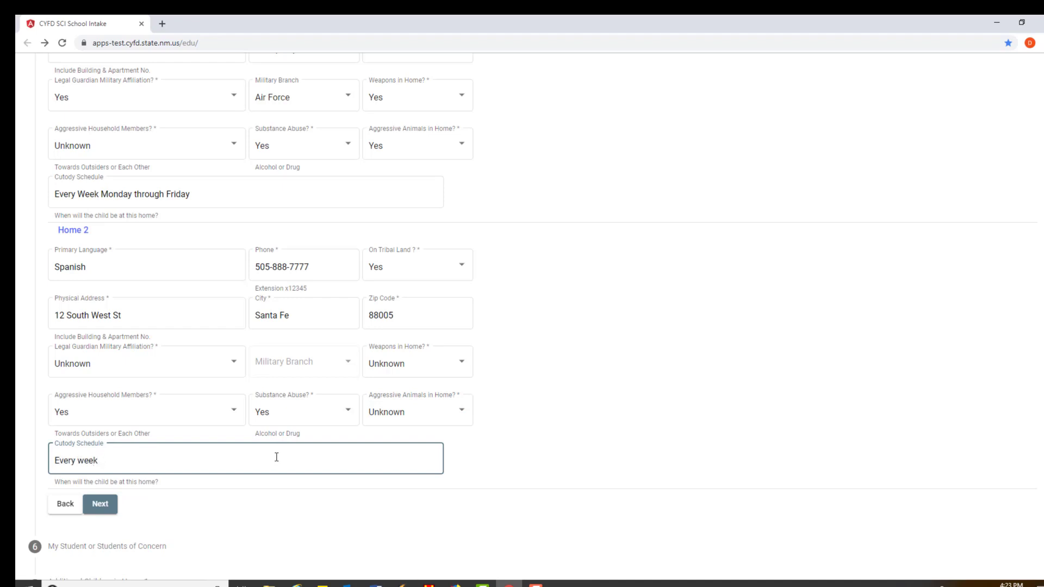
{"action": "type", "text": "end Friday night to Sunday Night"}
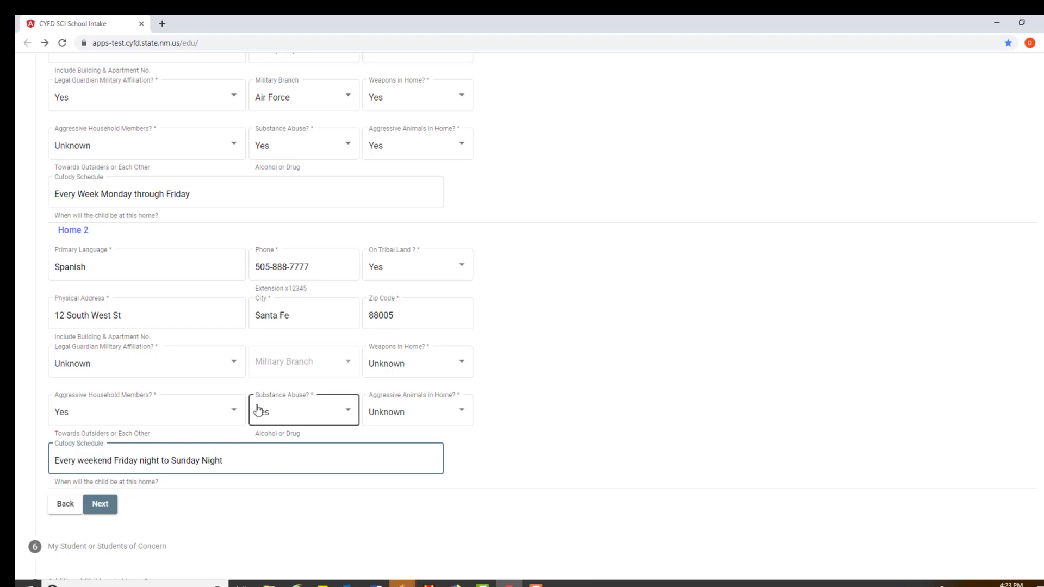
{"action": "left_click", "coordinate": [101, 503]}
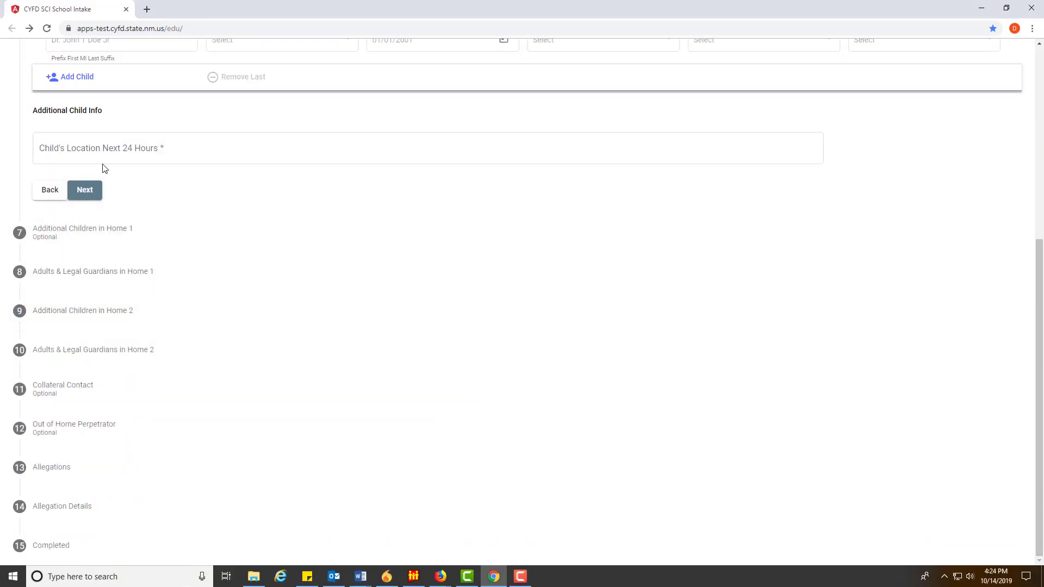
Enter the student's full name, gender Female, and date of birth
{"action": "scroll", "coordinate": [103, 168], "scroll_direction": "up", "scroll_amount": 3}
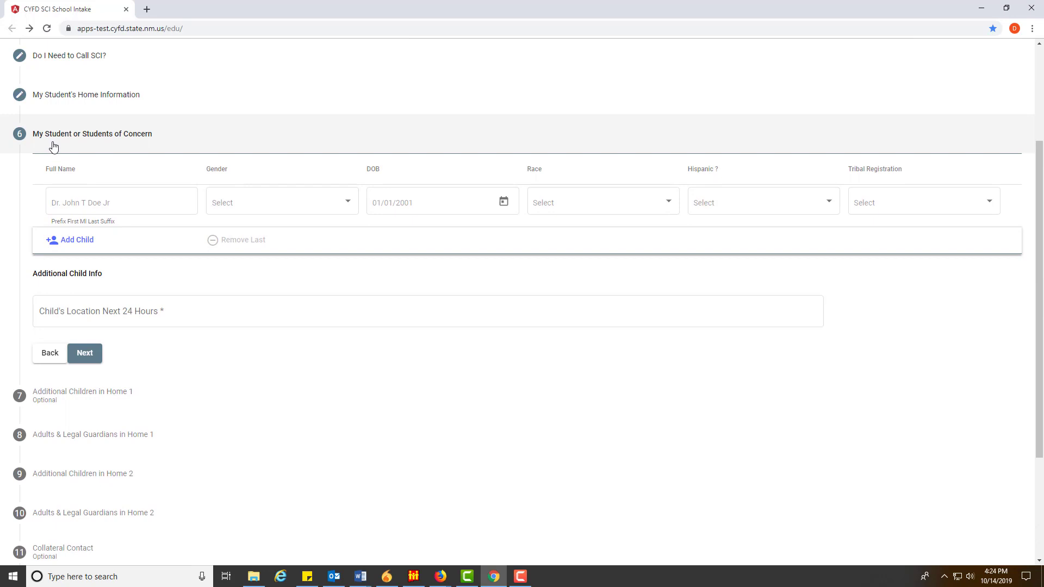
{"action": "left_click", "coordinate": [152, 205]}
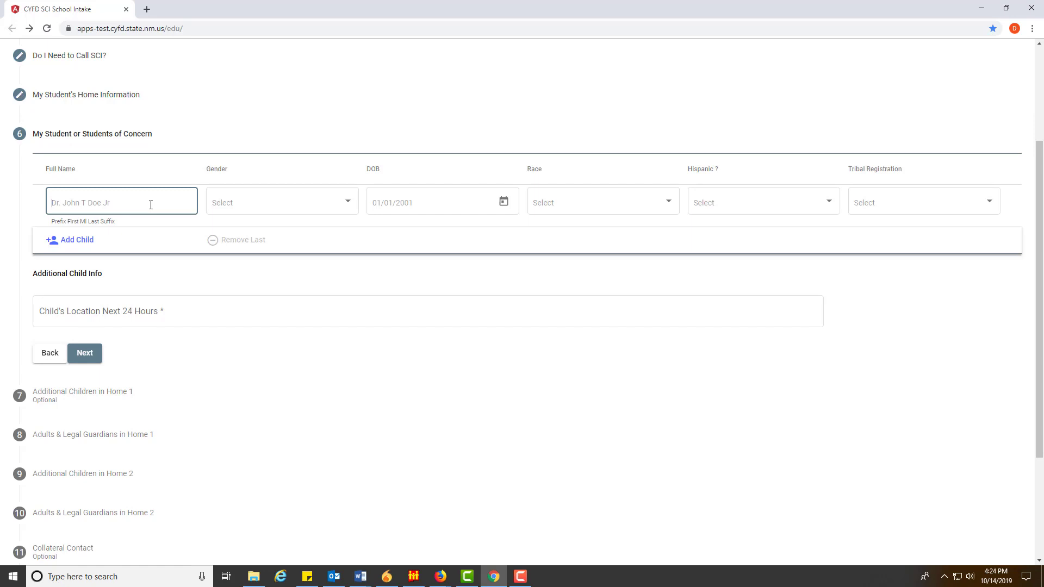
{"action": "key", "text": "Tab"}
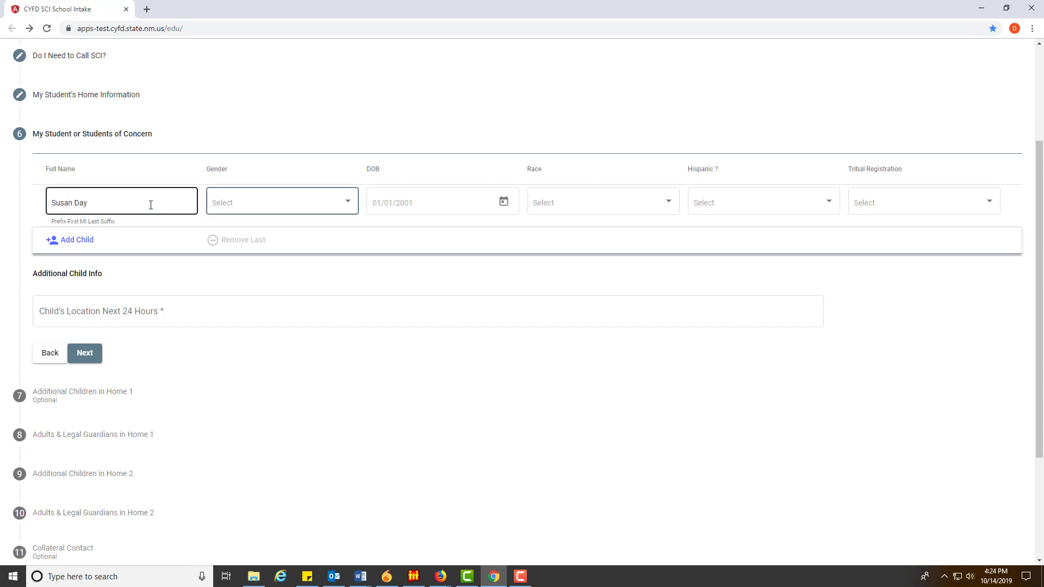
{"action": "left_click", "coordinate": [252, 206]}
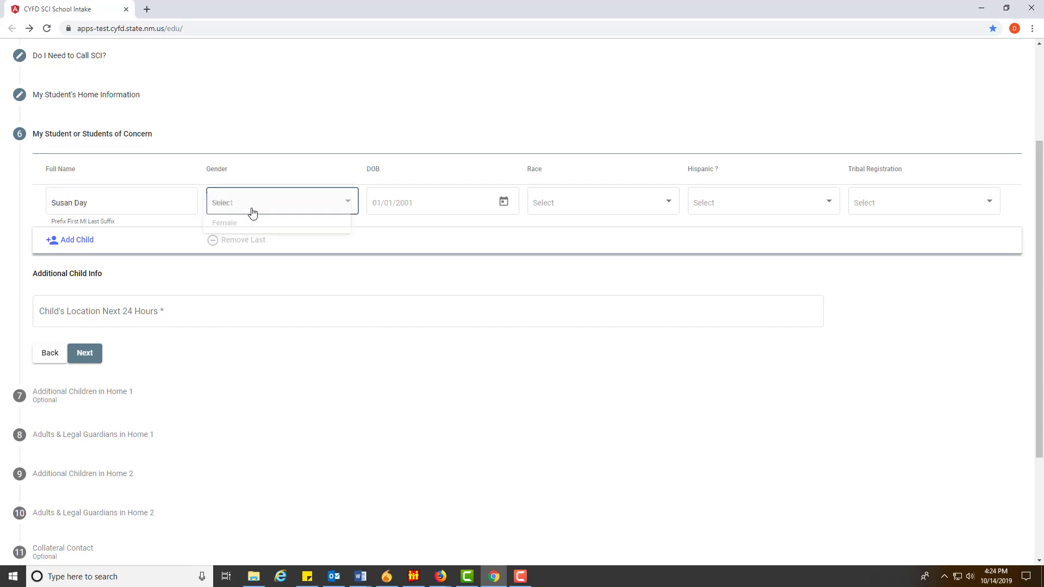
{"action": "left_click", "coordinate": [234, 228]}
{"action": "left_click", "coordinate": [420, 204]}
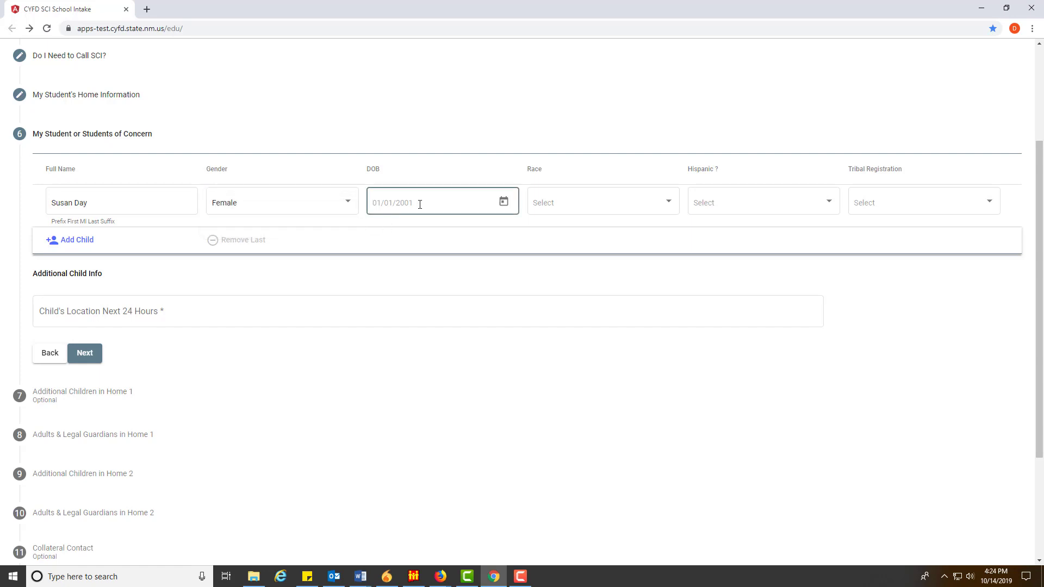
{"action": "type", "text": "012"}
{"action": "key", "text": "Tab"}
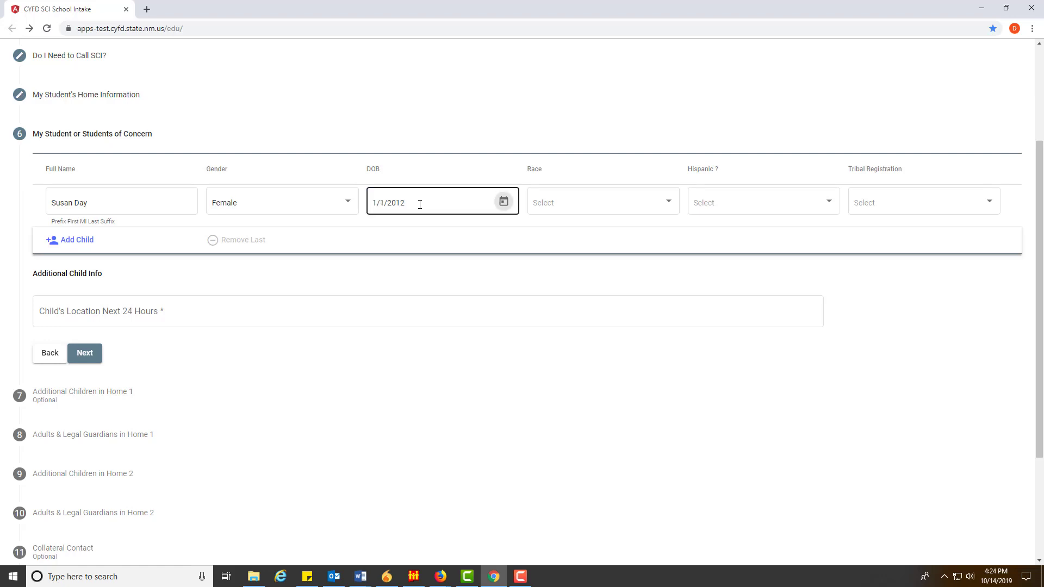
Set the student's race, Hispanic status and tribal registration all to Unknown
{"action": "left_click", "coordinate": [625, 203]}
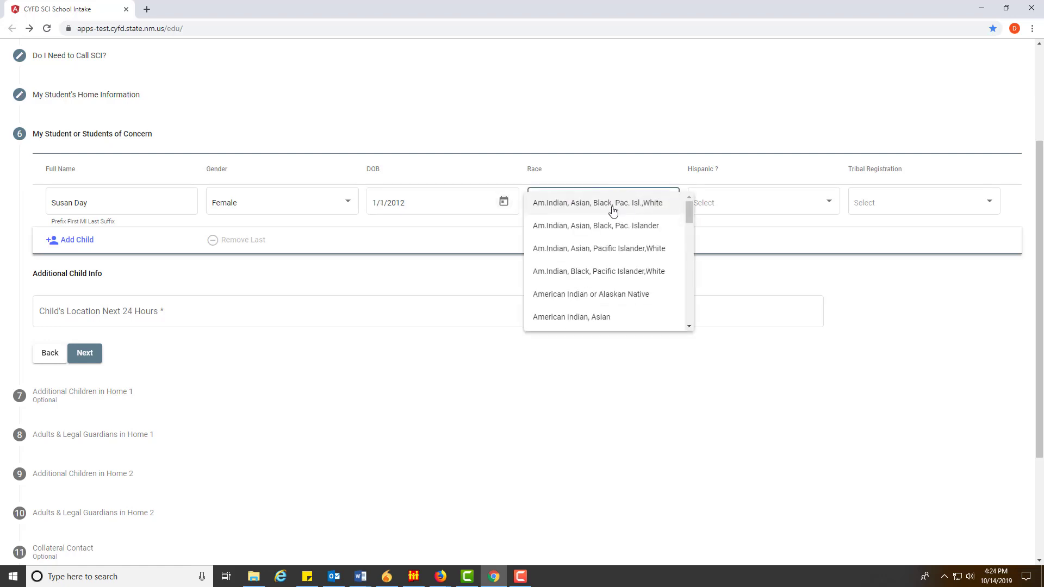
{"action": "scroll", "coordinate": [609, 301], "scroll_direction": "down", "scroll_amount": 5}
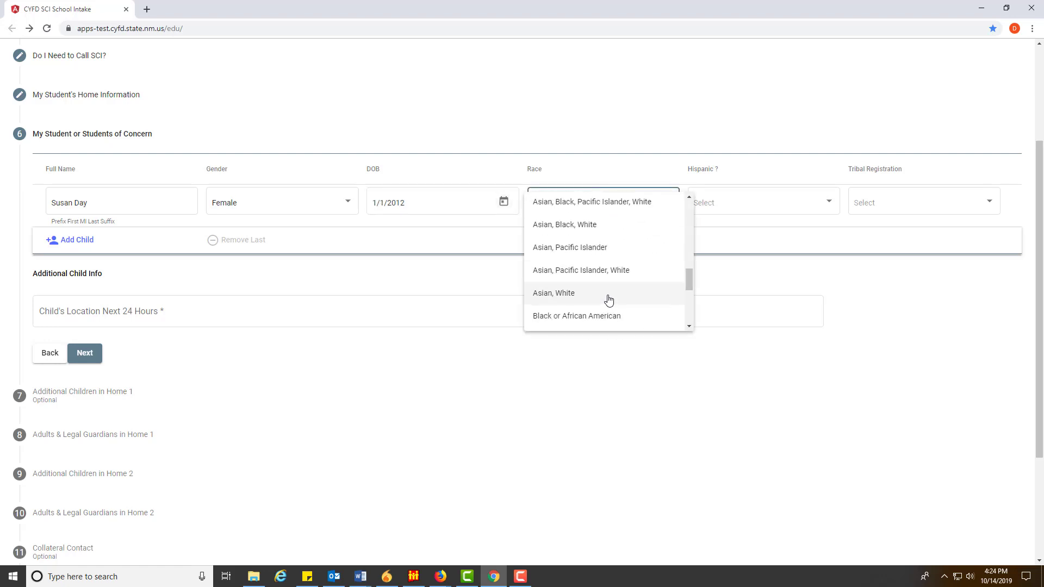
{"action": "scroll", "coordinate": [603, 293], "scroll_direction": "down", "scroll_amount": 3}
{"action": "left_click", "coordinate": [560, 322]}
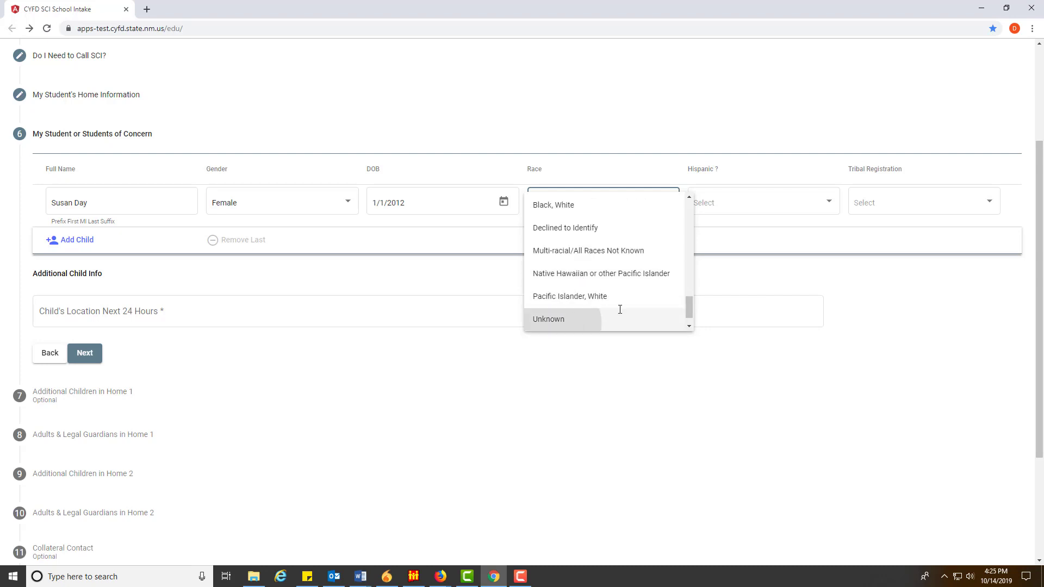
{"action": "left_click", "coordinate": [717, 205]}
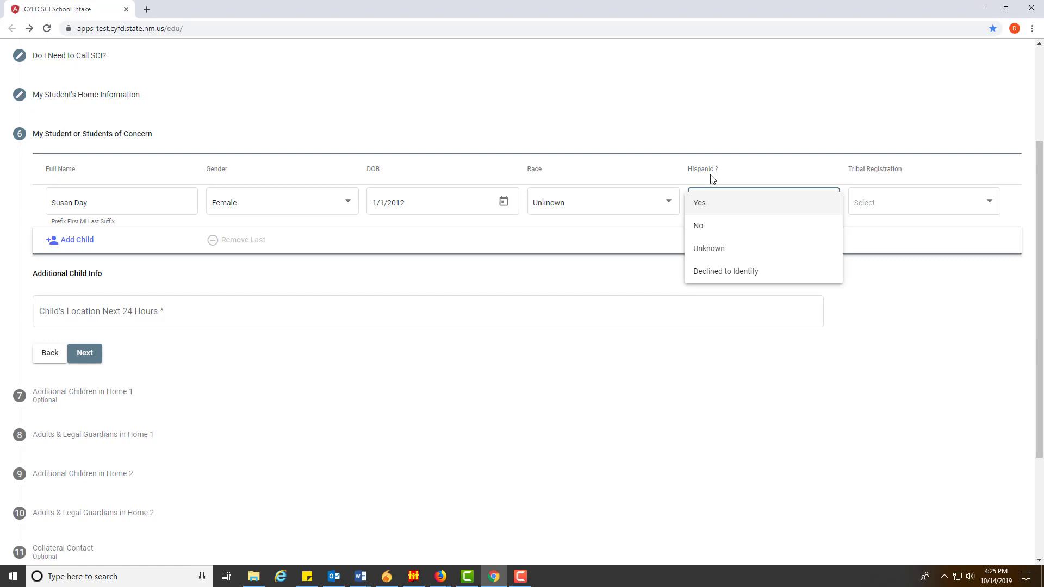
{"action": "left_click", "coordinate": [722, 257]}
{"action": "left_click", "coordinate": [923, 202]}
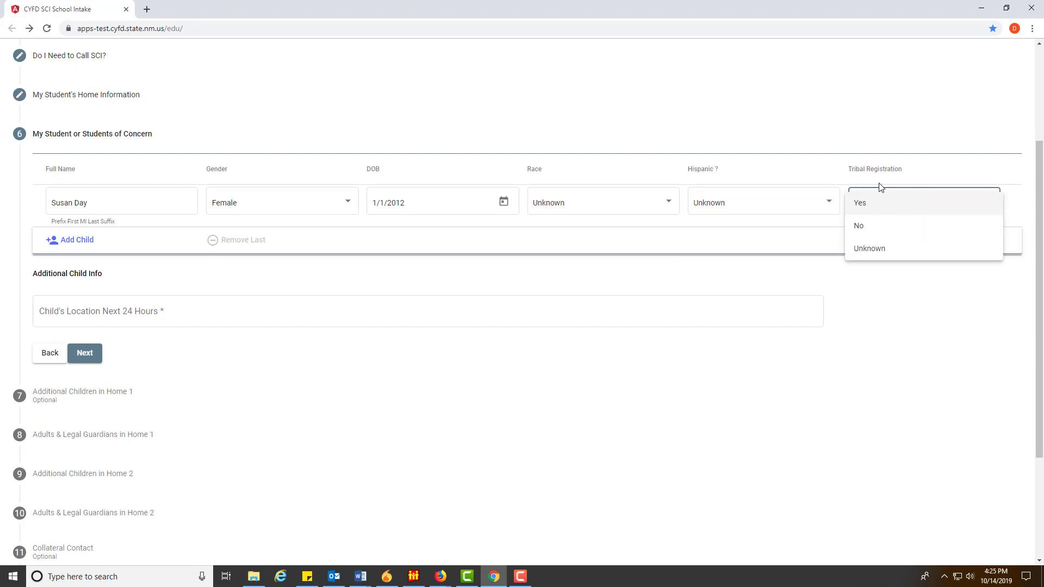
{"action": "left_click", "coordinate": [883, 249]}
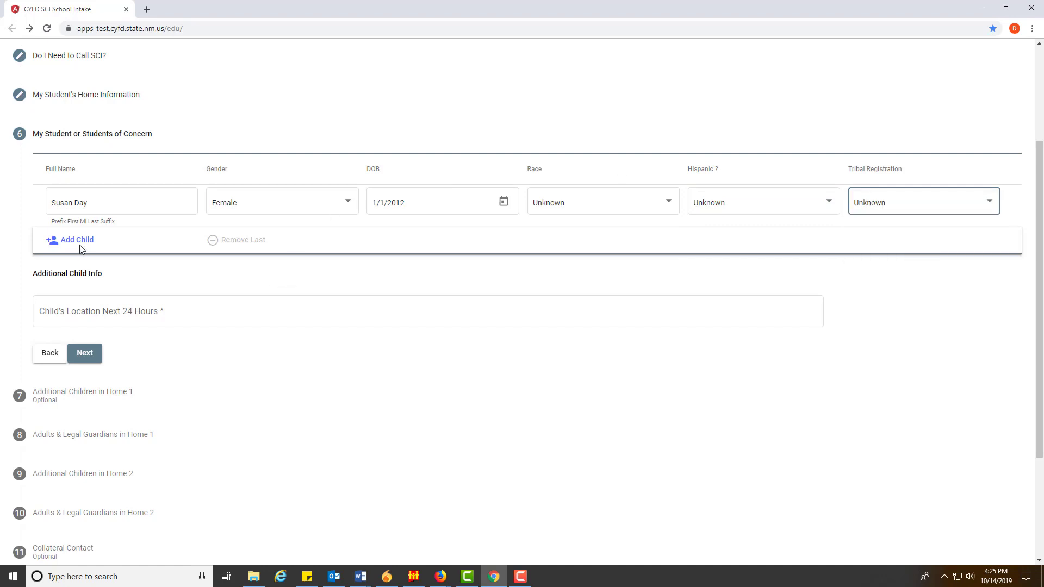
{"action": "left_click", "coordinate": [101, 202]}
Note that school lets out at 2:40 and the child takes the bus to mother's home, then continue
{"action": "left_click", "coordinate": [142, 314]}
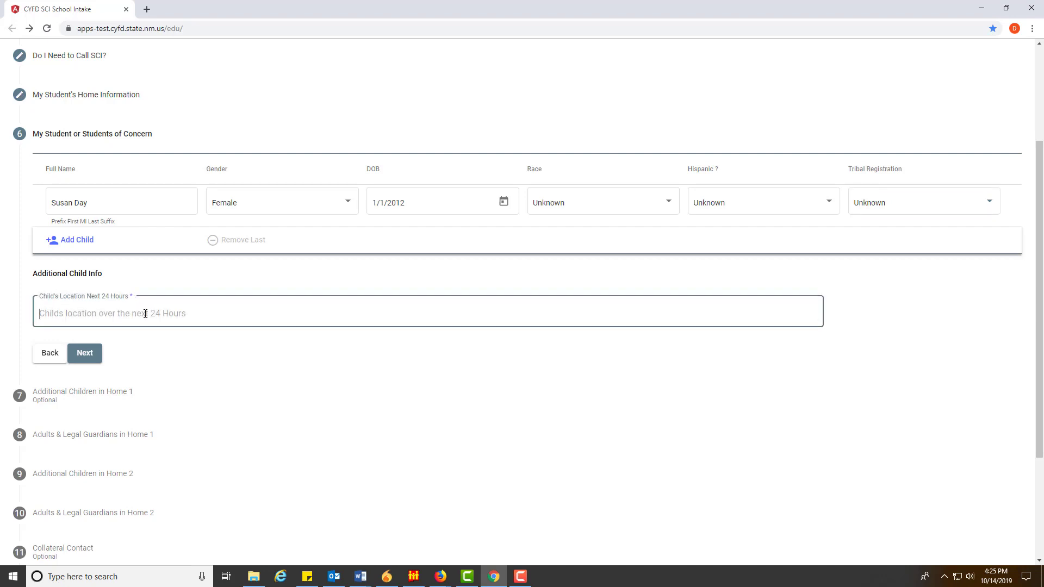
{"action": "type", "text": "School lets out 2:40 after that they take the bus home"}
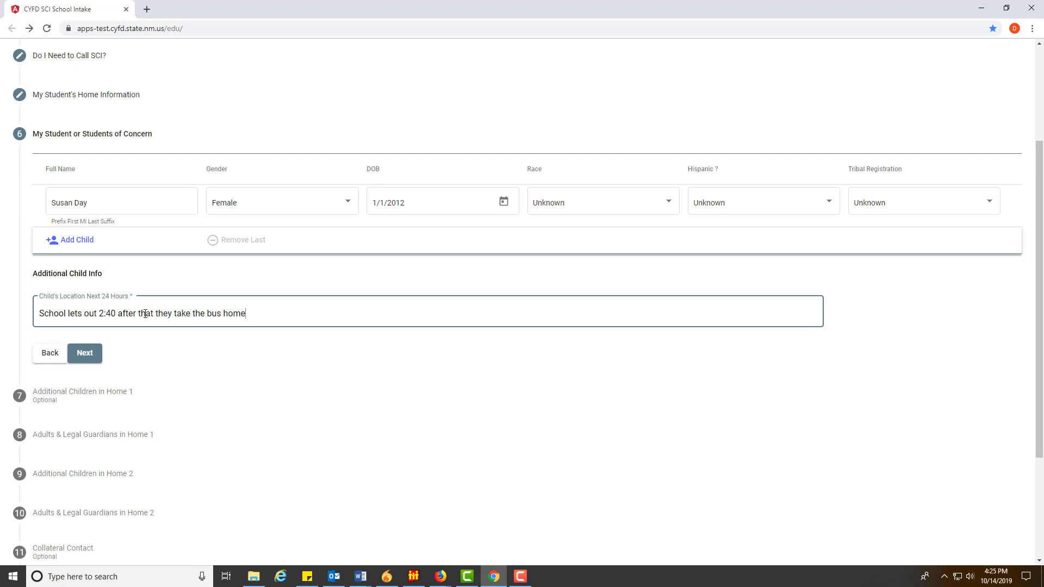
{"action": "type", "text": ", to mor"}
{"action": "key", "text": "BackSpace"}
{"action": "type", "text": "thers home."}
{"action": "left_click", "coordinate": [91, 353]}
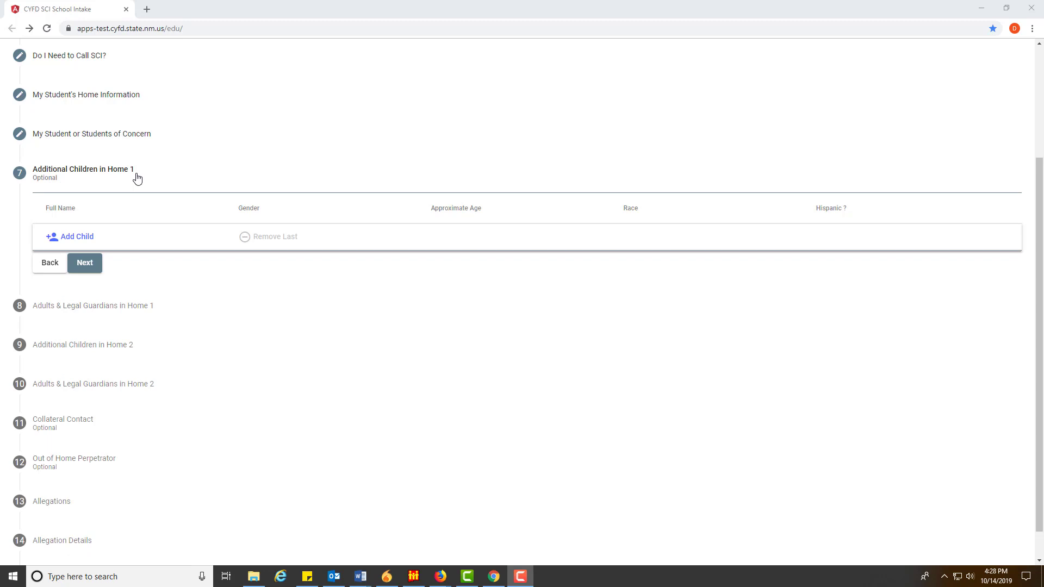
Add a male, age 10, White, Hispanic child to home 1 and continue to Adults & Legal Guardians
{"action": "left_click", "coordinate": [90, 236]}
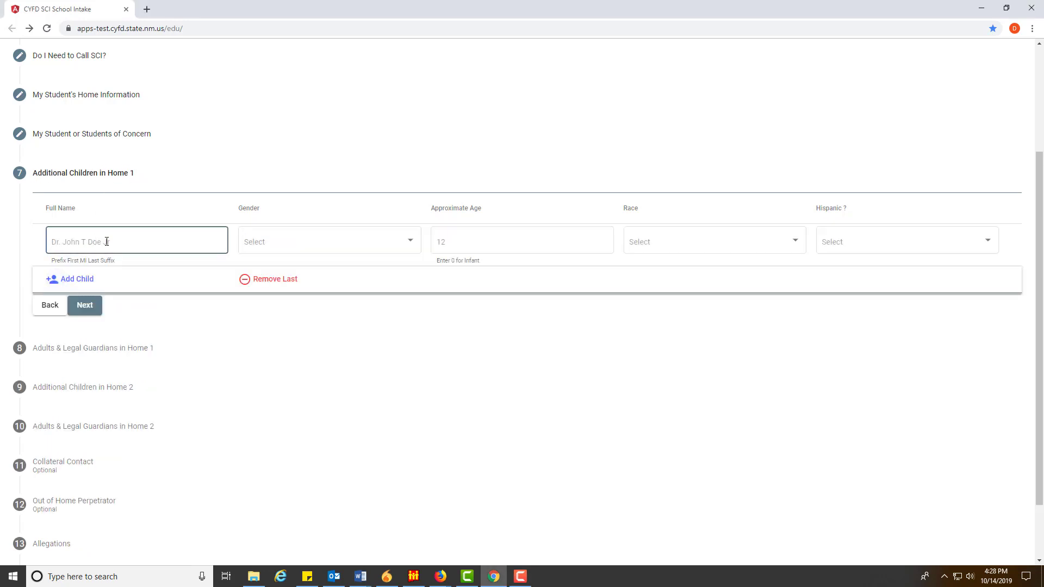
{"action": "key", "text": "Tab"}
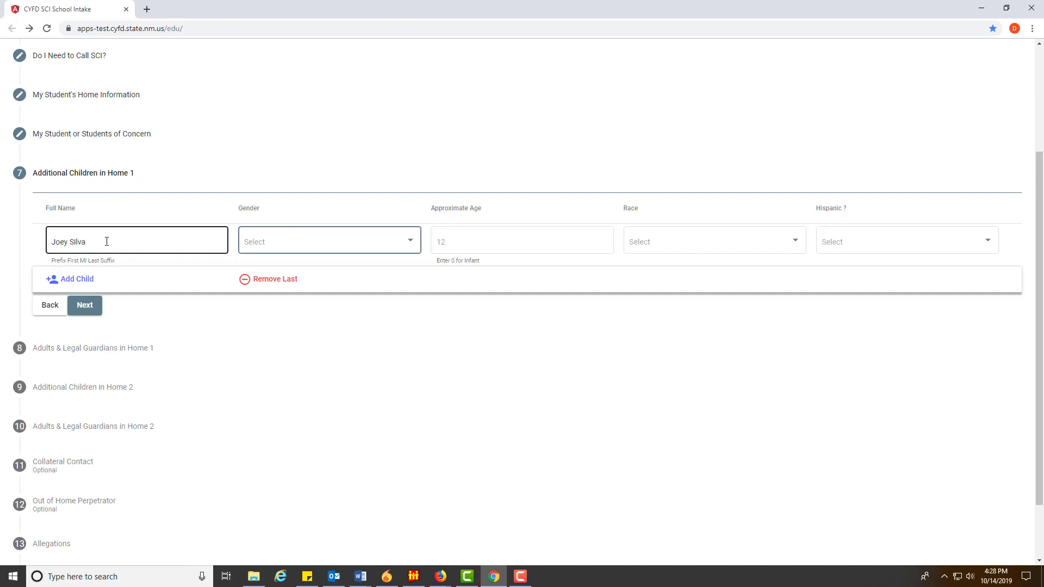
{"action": "key", "text": "m"}
{"action": "key", "text": "Tab"}
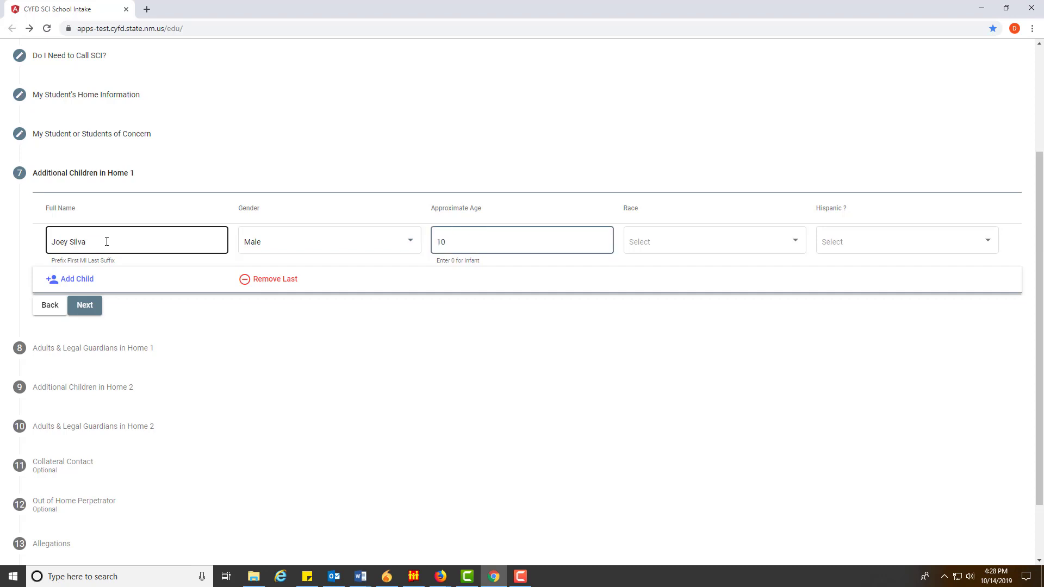
{"action": "key", "text": "Tab"}
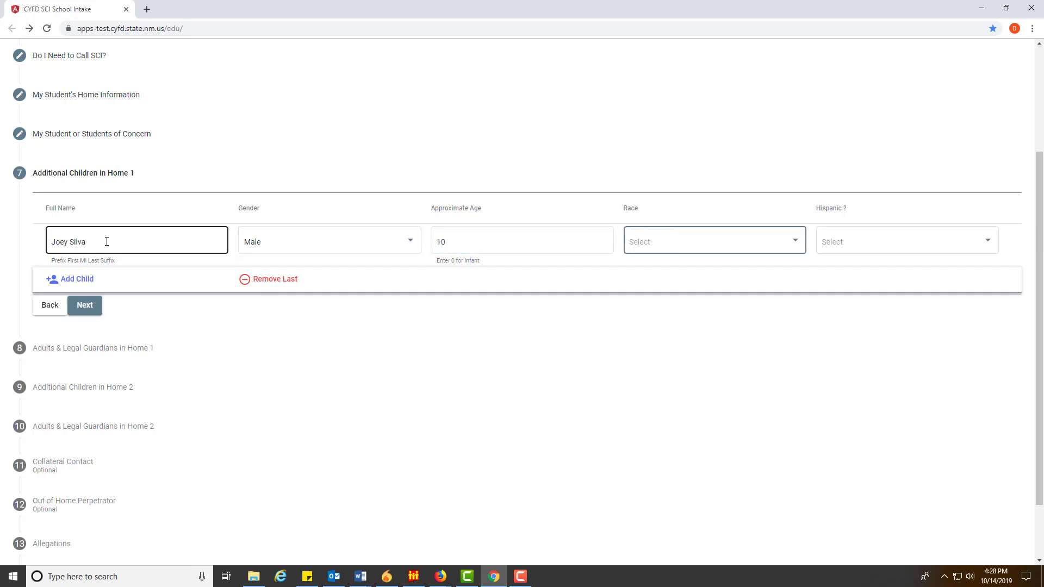
{"action": "key", "text": "w"}
{"action": "key", "text": "Tab"}
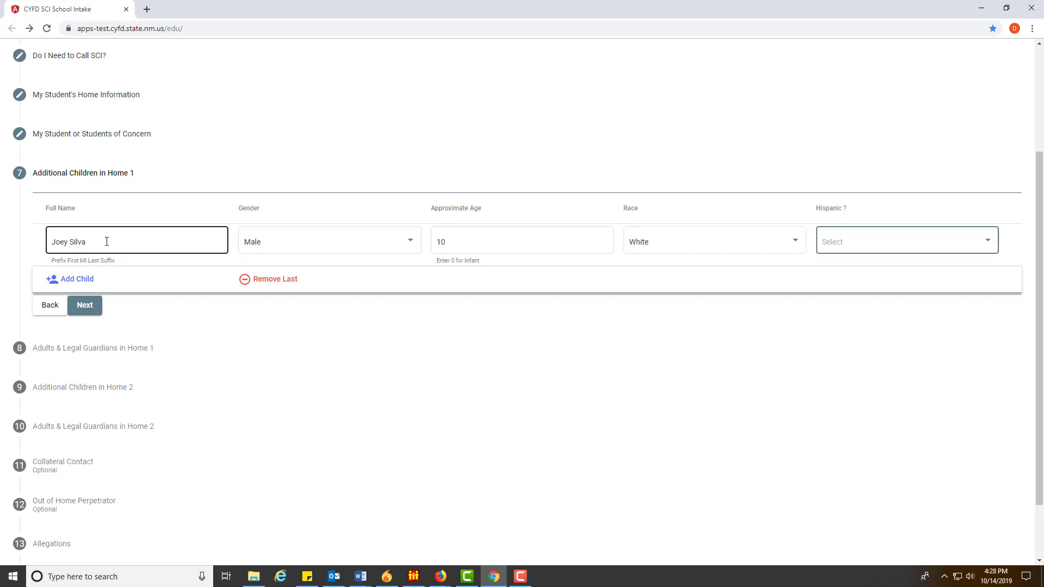
{"action": "key", "text": "y"}
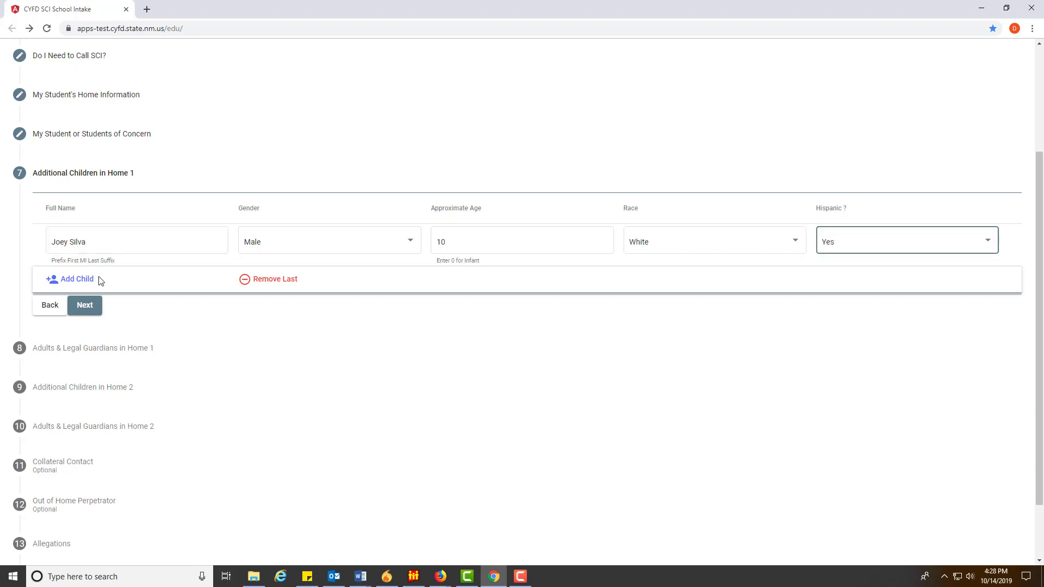
{"action": "left_click", "coordinate": [86, 306]}
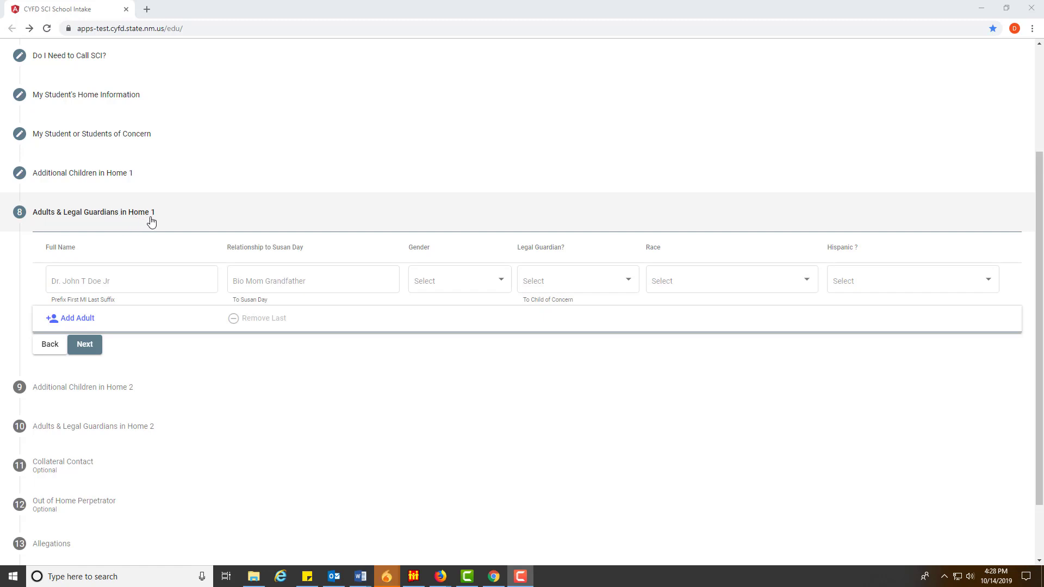
Enter the birth mother's full name and her relationship 'Bio mother' to the student
{"action": "left_click", "coordinate": [117, 282]}
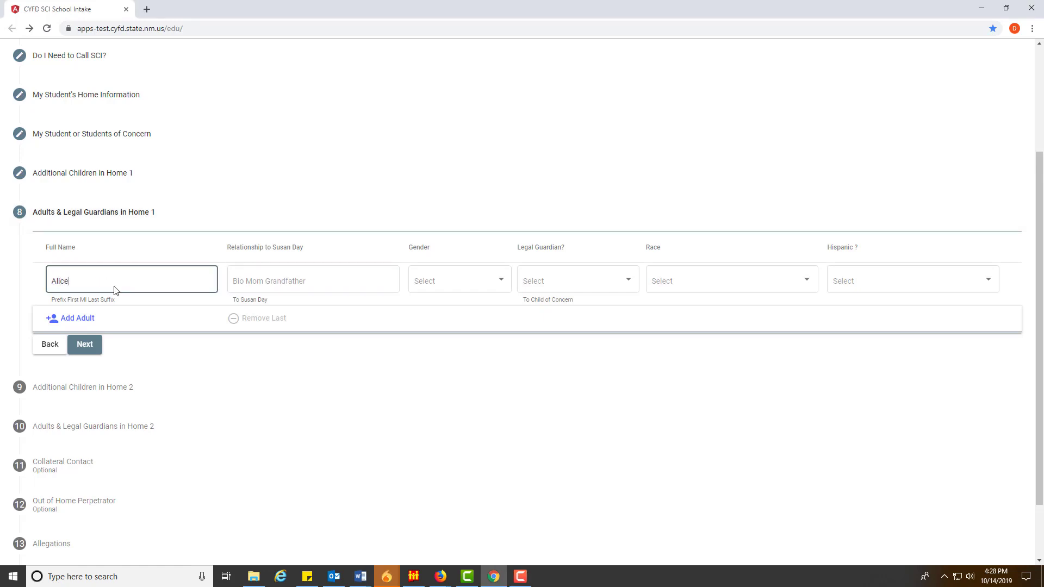
{"action": "key", "text": "Tab"}
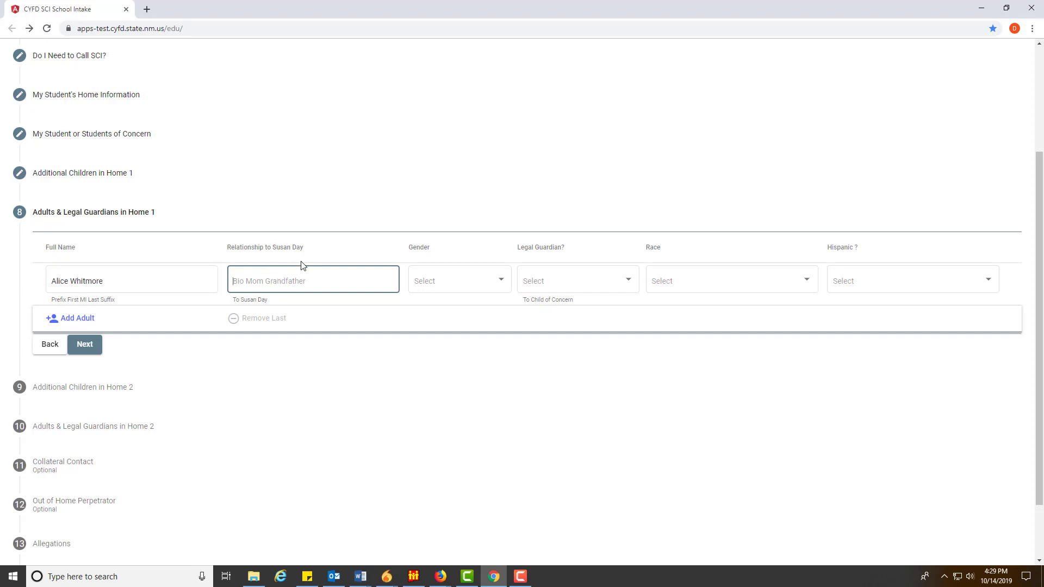
{"action": "left_click", "coordinate": [274, 280]}
{"action": "type", "text": "V"}
{"action": "key", "text": "BackSpace"}
{"action": "type", "text": "Bio mother to Susan"}
{"action": "key", "text": "Tab"}
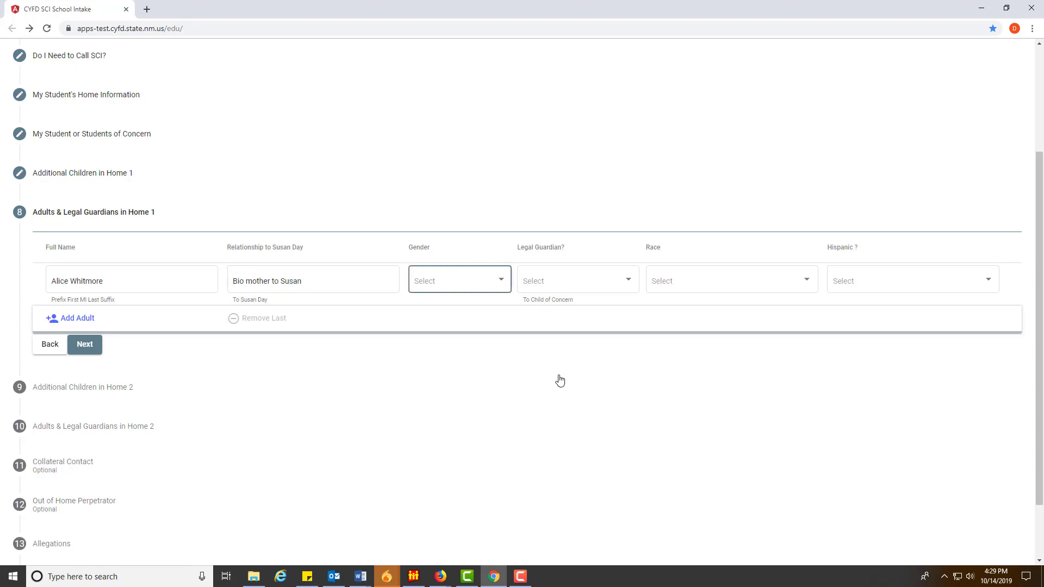
Set her as Female, legal guardian Yes, race Declined to Identify, Hispanic Unknown
{"action": "left_click", "coordinate": [446, 286]}
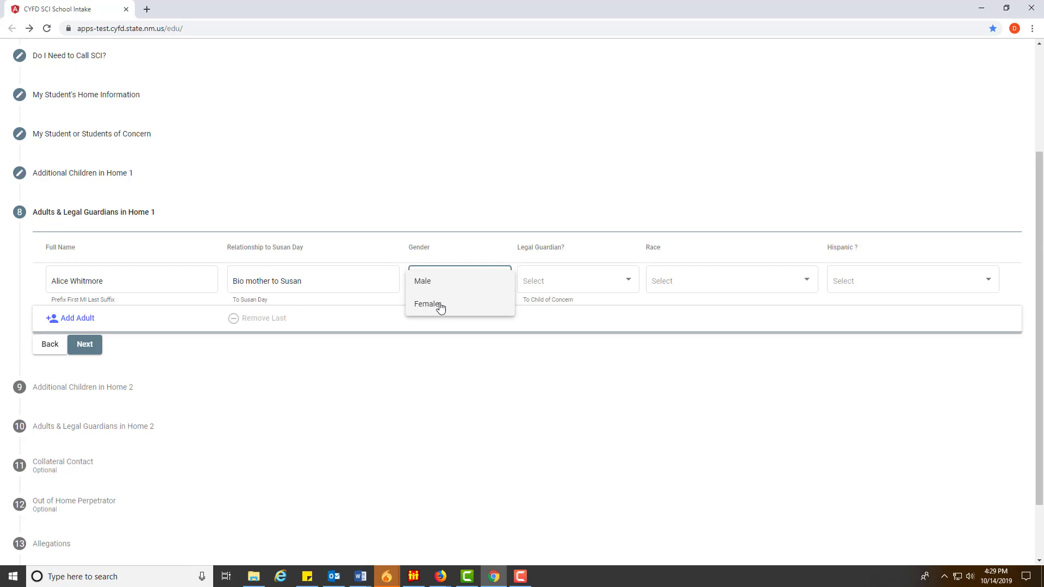
{"action": "left_click", "coordinate": [441, 303]}
{"action": "left_click", "coordinate": [576, 278]}
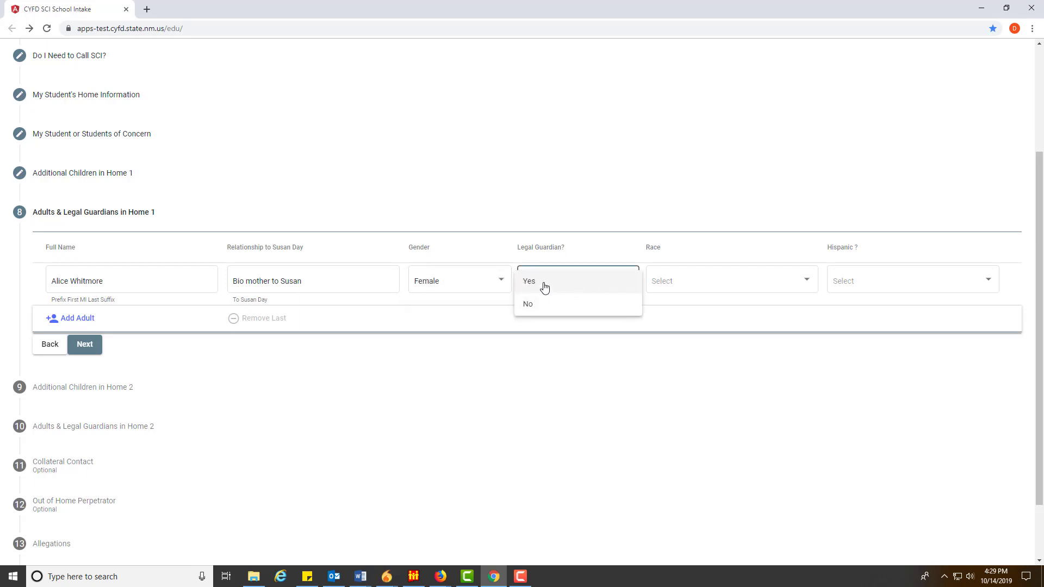
{"action": "left_click", "coordinate": [576, 257]}
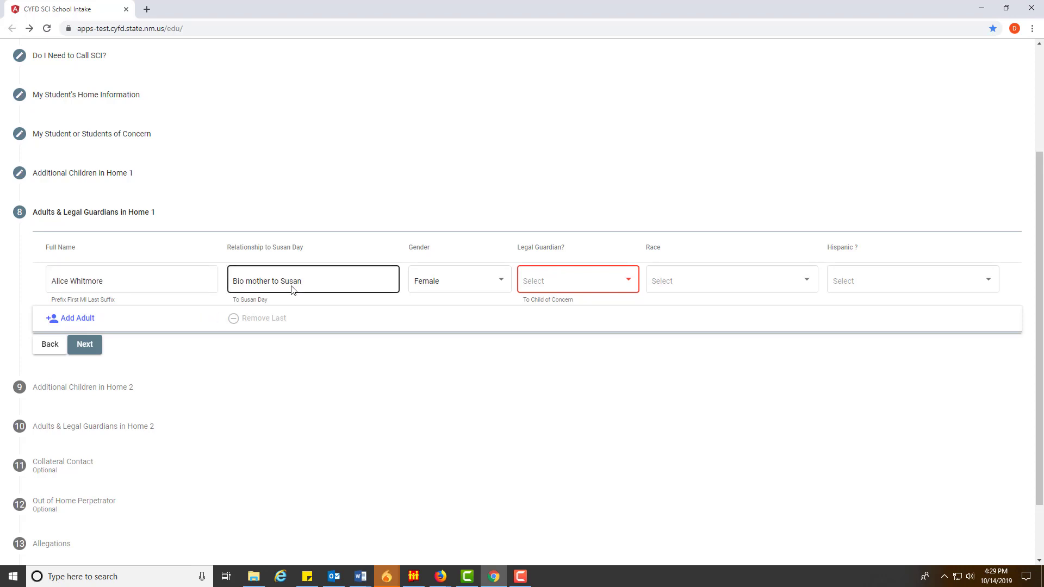
{"action": "left_click", "coordinate": [568, 285]}
{"action": "left_click", "coordinate": [540, 283]}
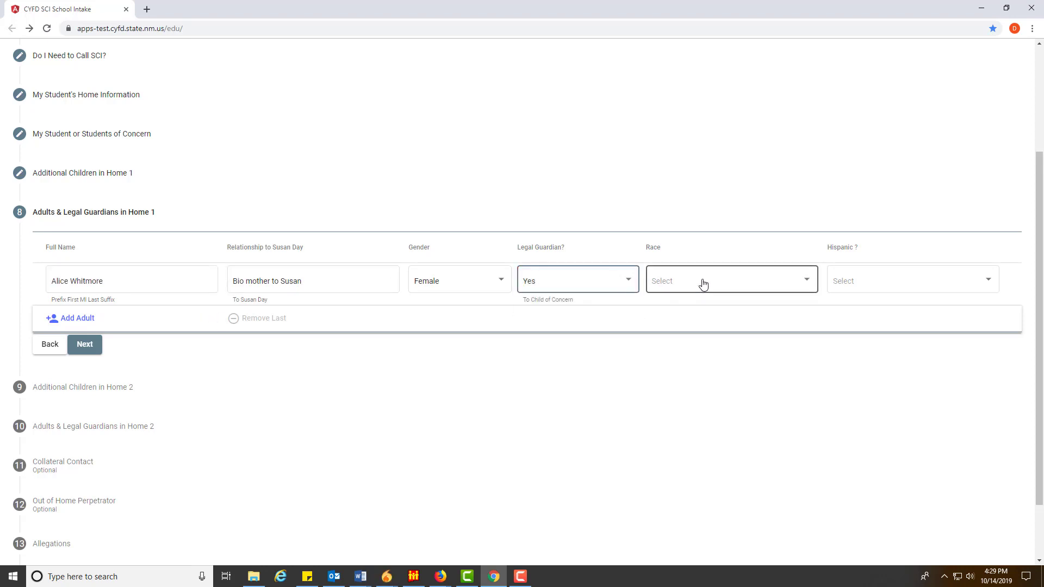
{"action": "left_click", "coordinate": [703, 284]}
{"action": "scroll", "coordinate": [698, 334], "scroll_direction": "down", "scroll_amount": 5}
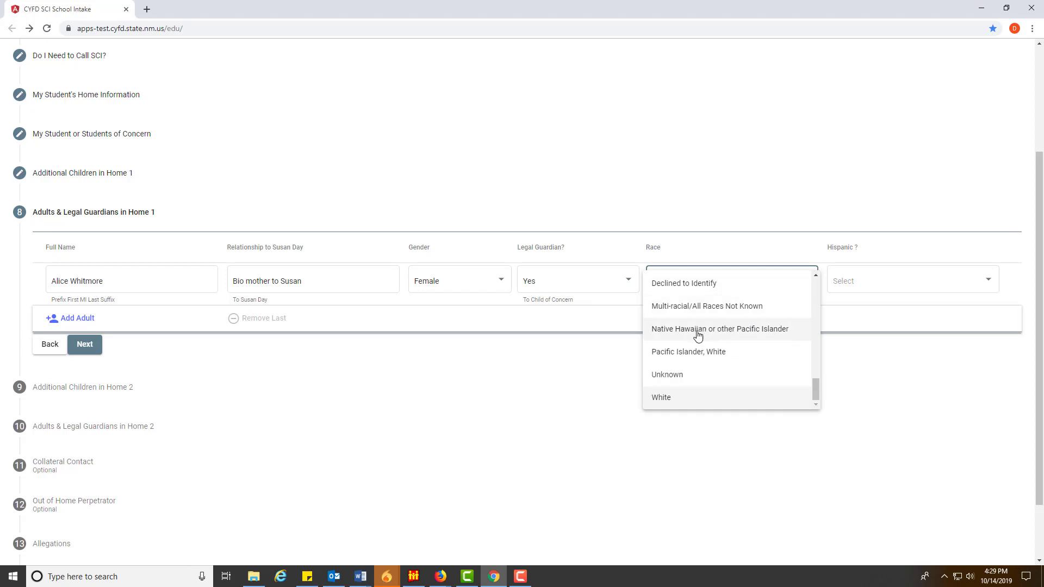
{"action": "left_click", "coordinate": [684, 285]}
{"action": "left_click", "coordinate": [861, 284]}
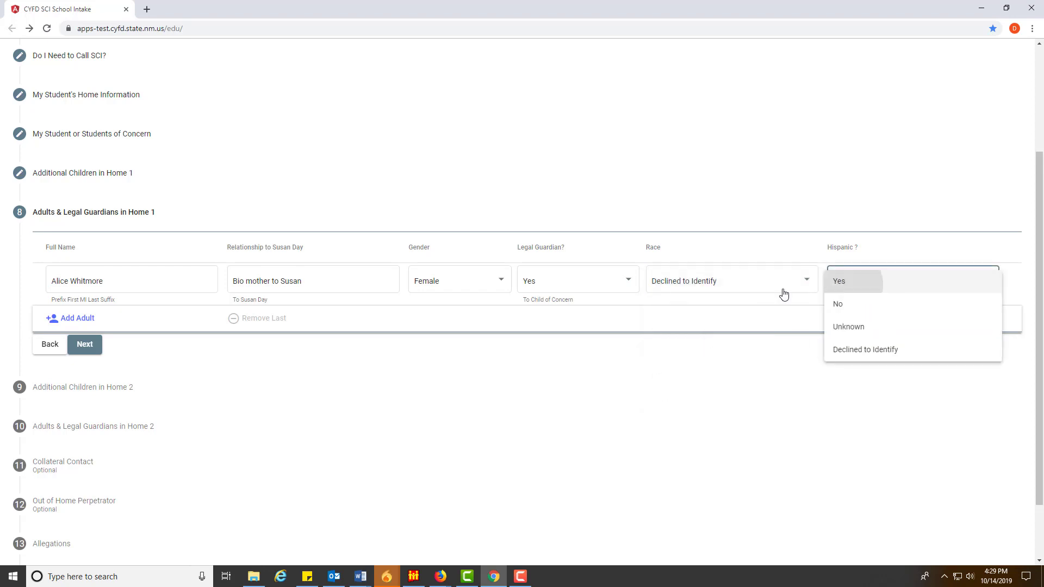
{"action": "left_click", "coordinate": [864, 284]}
{"action": "left_click", "coordinate": [849, 327]}
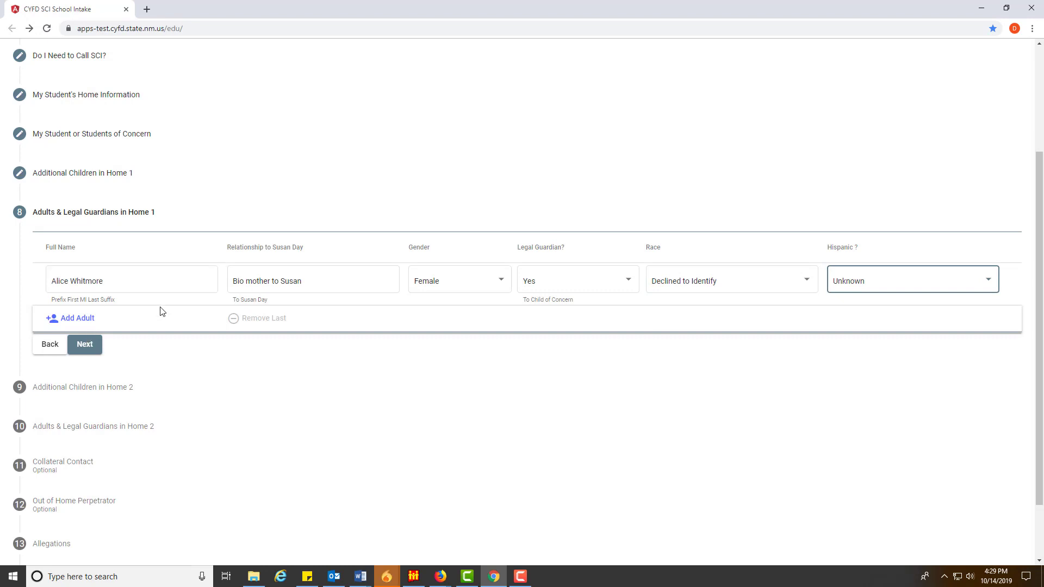
Add a second adult row named 'Step father' with relationship 'Step father' to the student
{"action": "left_click", "coordinate": [89, 320]}
{"action": "left_click", "coordinate": [109, 323]}
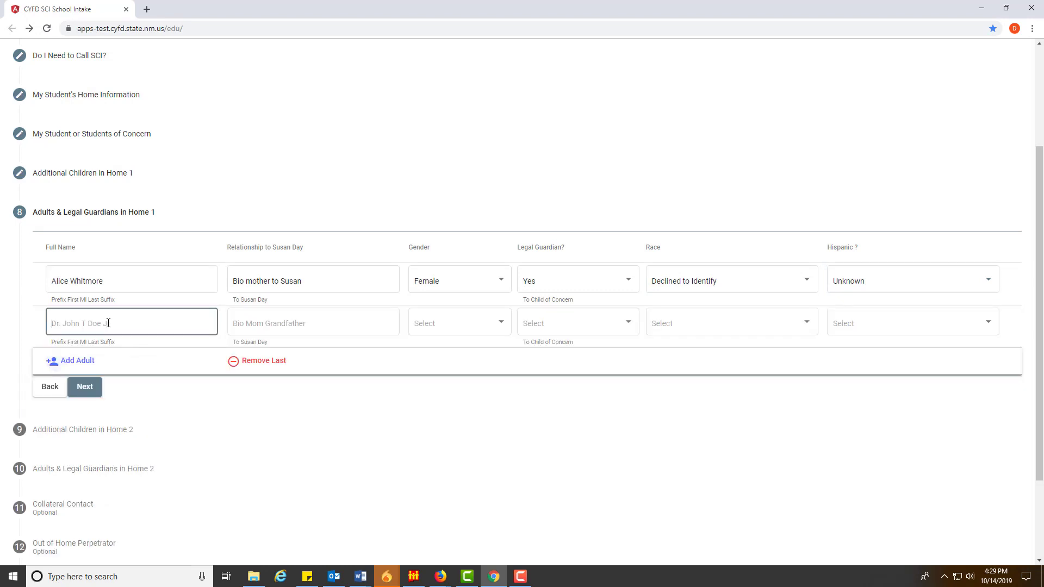
{"action": "type", "text": "Ste"}
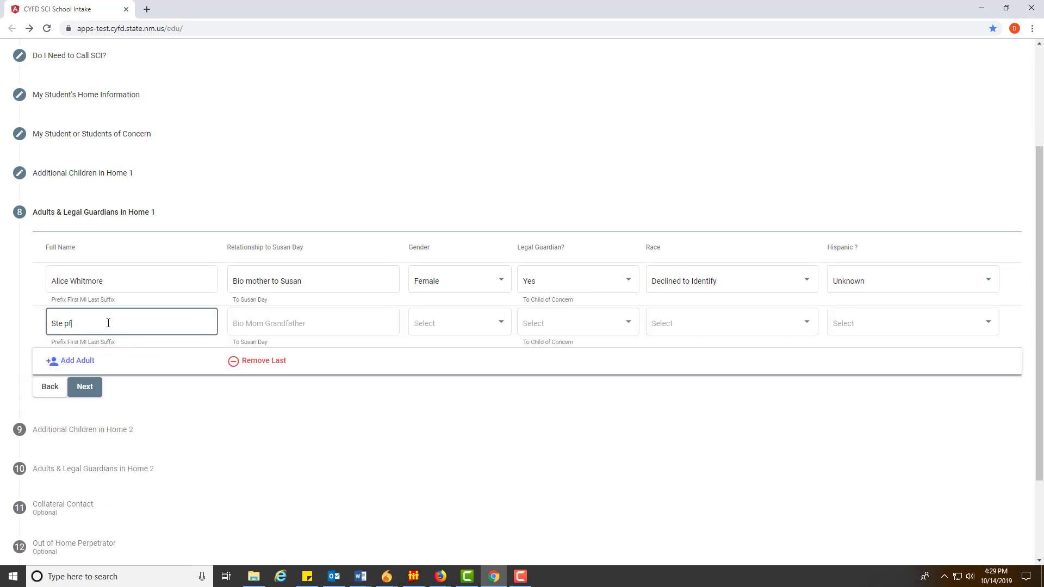
{"action": "key", "text": "BackSpace"}
{"action": "type", "text": "p"}
{"action": "key", "text": "BackSpace"}
{"action": "type", "text": "ep father"}
{"action": "key", "text": "Tab"}
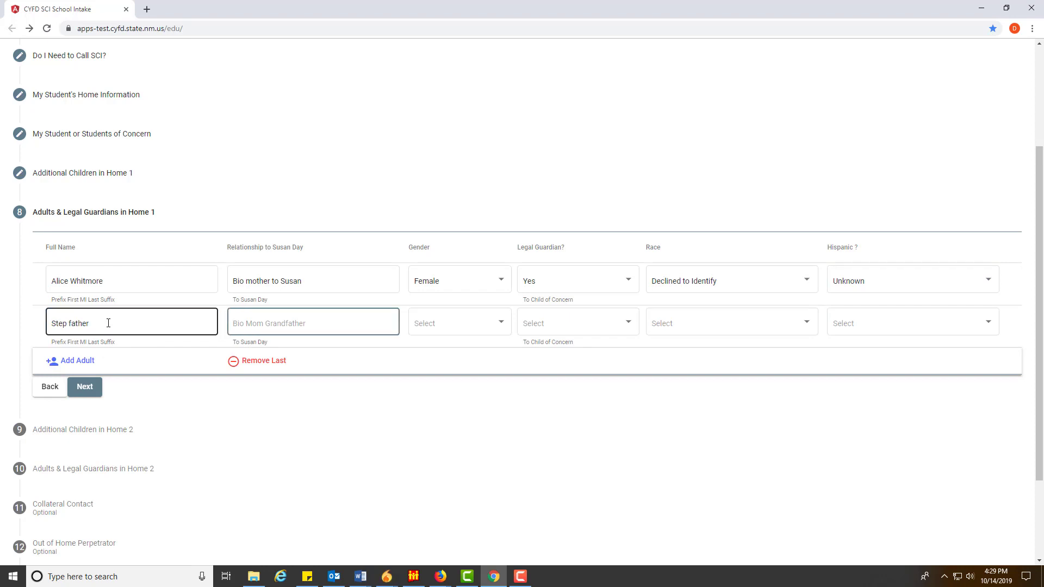
{"action": "type", "text": "Step father to Susan"}
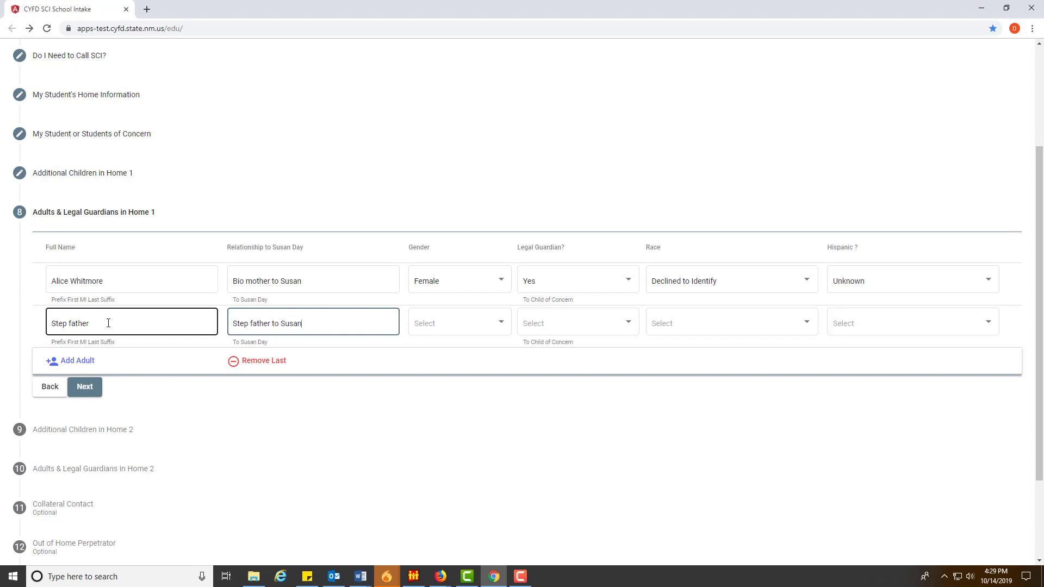
{"action": "key", "text": "Tab"}
{"action": "key", "text": "Tab"}
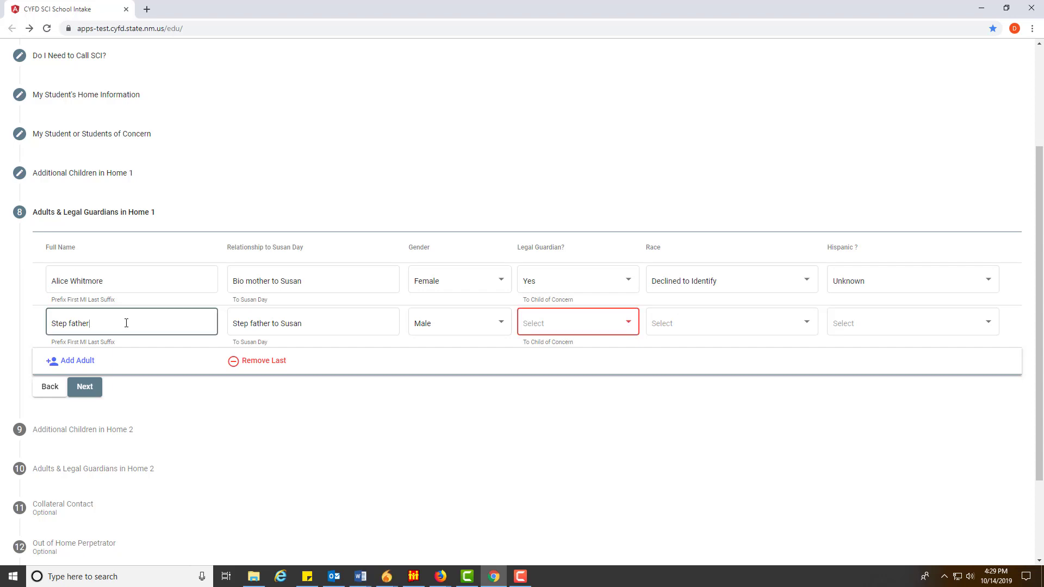
Mark the stepfather not a legal guardian, race Declined to Identify, Hispanic No, and continue
{"action": "left_click", "coordinate": [598, 326]}
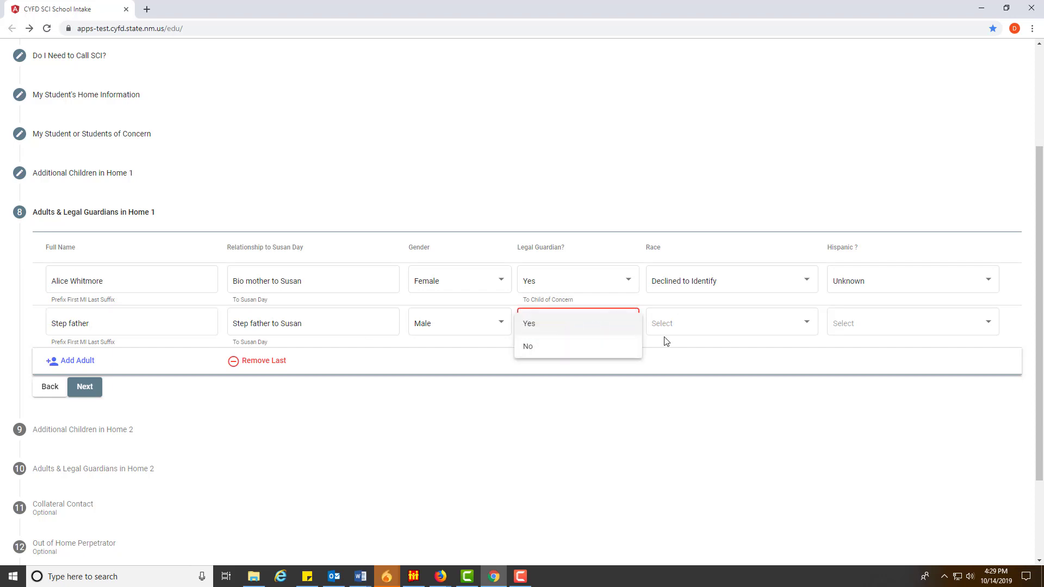
{"action": "left_click", "coordinate": [549, 350]}
{"action": "left_click", "coordinate": [717, 329]}
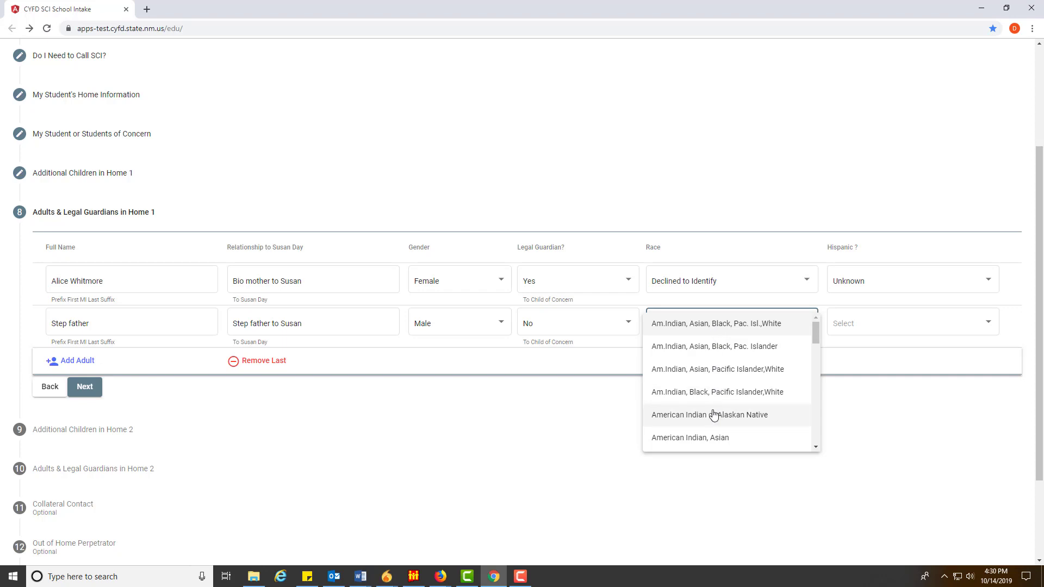
{"action": "scroll", "coordinate": [711, 413], "scroll_direction": "down", "scroll_amount": 5}
{"action": "left_click", "coordinate": [682, 352]}
{"action": "left_click", "coordinate": [870, 330]}
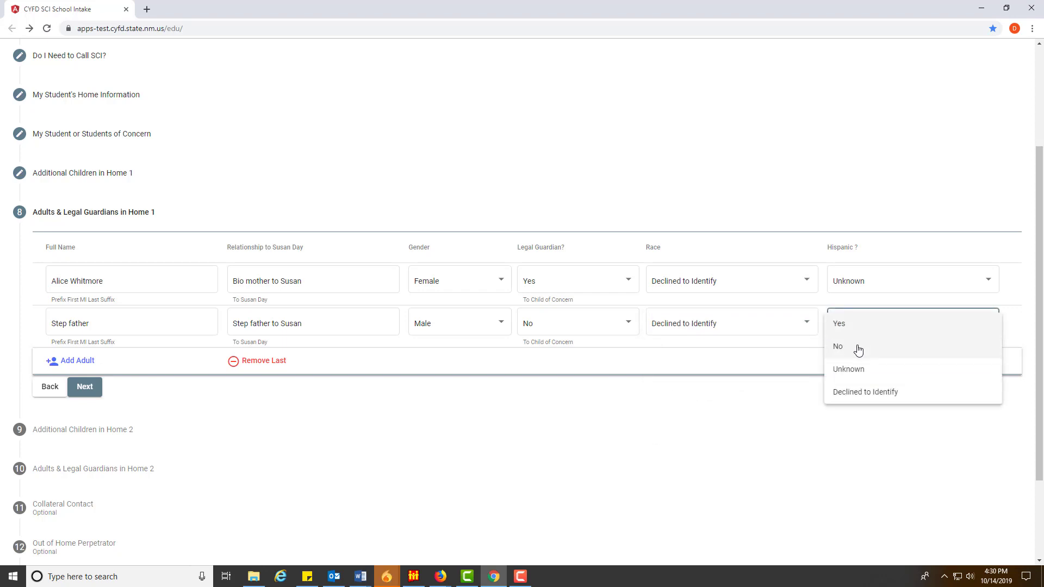
{"action": "left_click", "coordinate": [859, 348]}
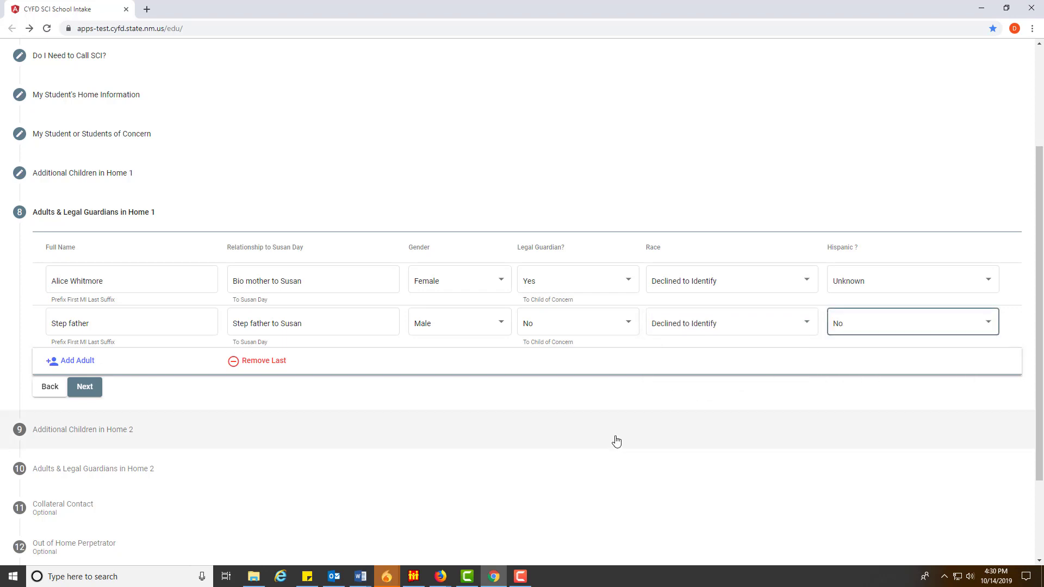
{"action": "left_click", "coordinate": [84, 387]}
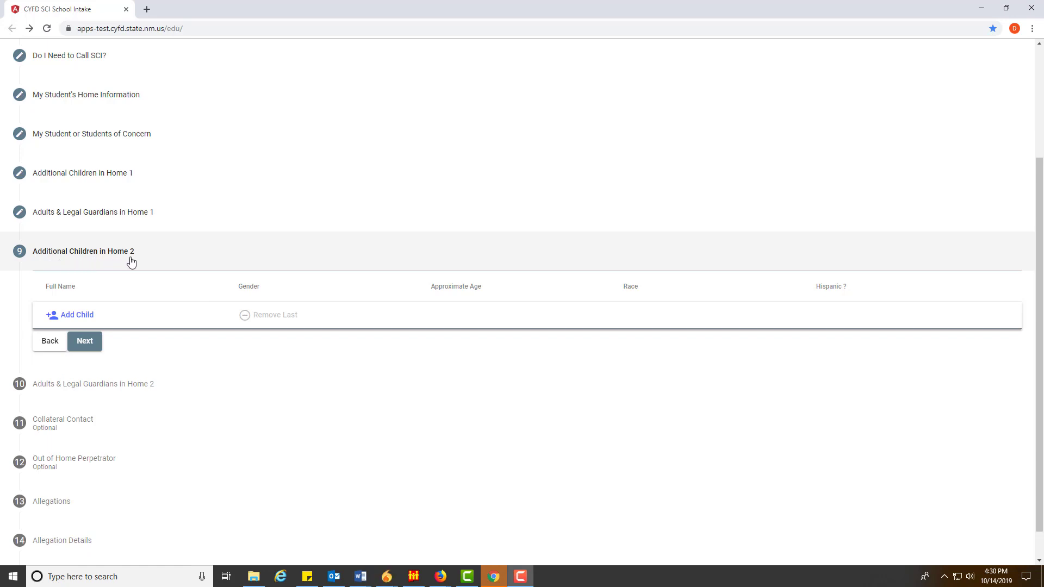
Add a Home 2 child: Female, age 2, race Unknown, Hispanic Unknown
{"action": "left_click", "coordinate": [88, 321]}
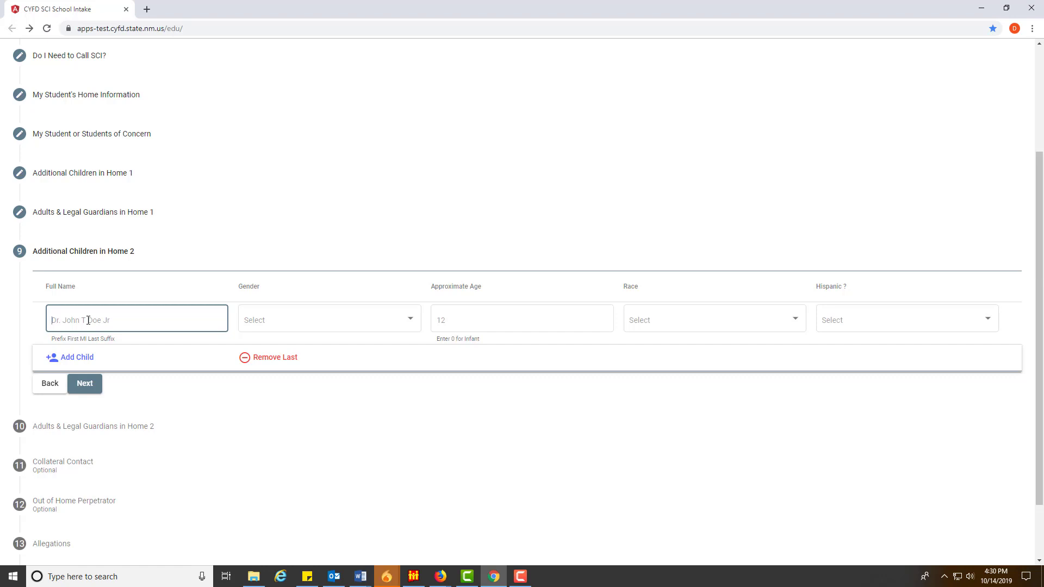
{"action": "type", "text": "Sis"}
{"action": "type", "text": "ss"}
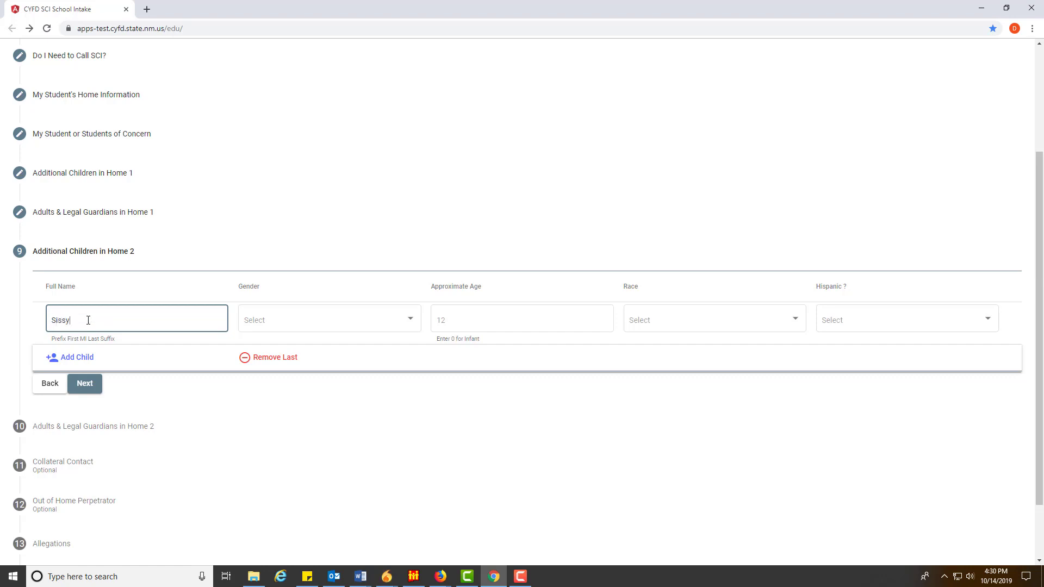
{"action": "type", "text": " Unknown"}
{"action": "key", "text": "Tab"}
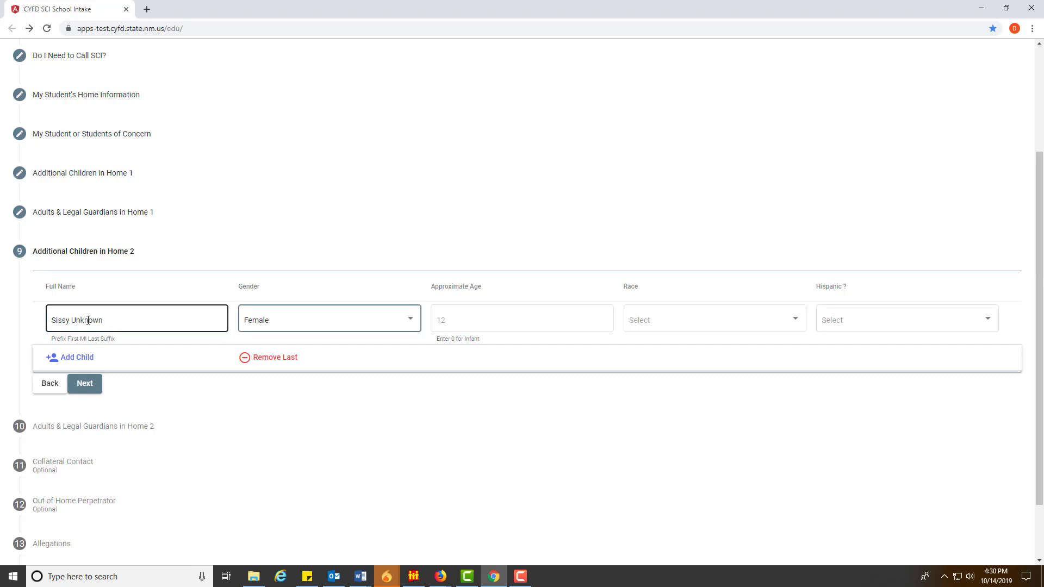
{"action": "key", "text": "Tab"}
{"action": "type", "text": "2"}
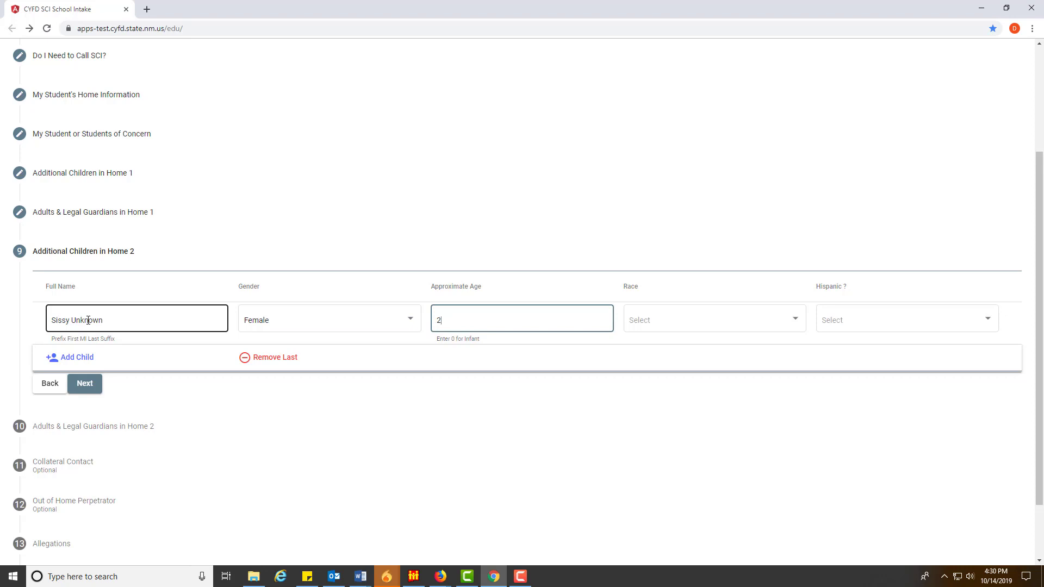
{"action": "key", "text": "Tab"}
{"action": "key", "text": "u"}
{"action": "key", "text": "Tab"}
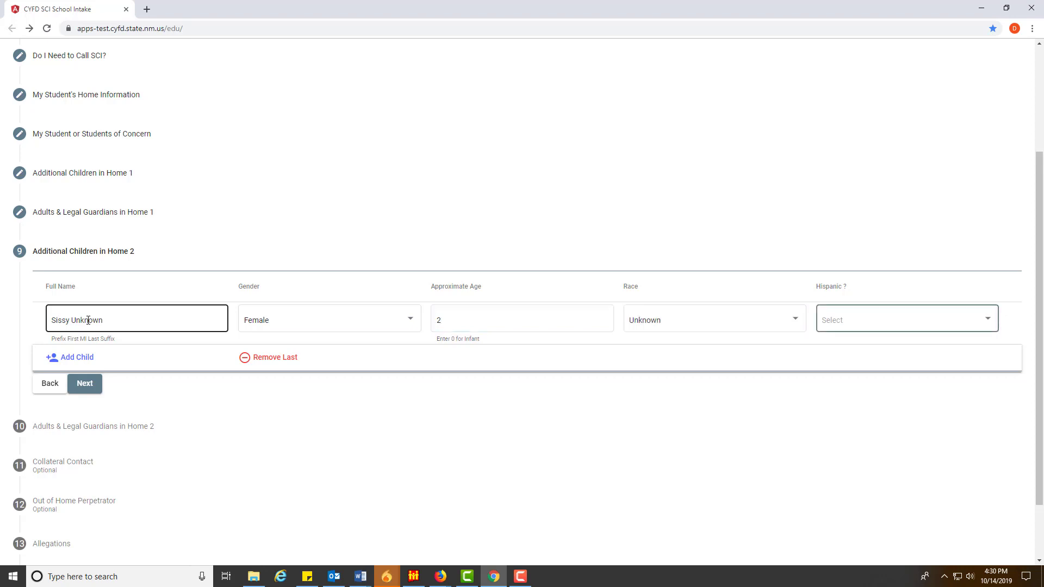
{"action": "key", "text": "u"}
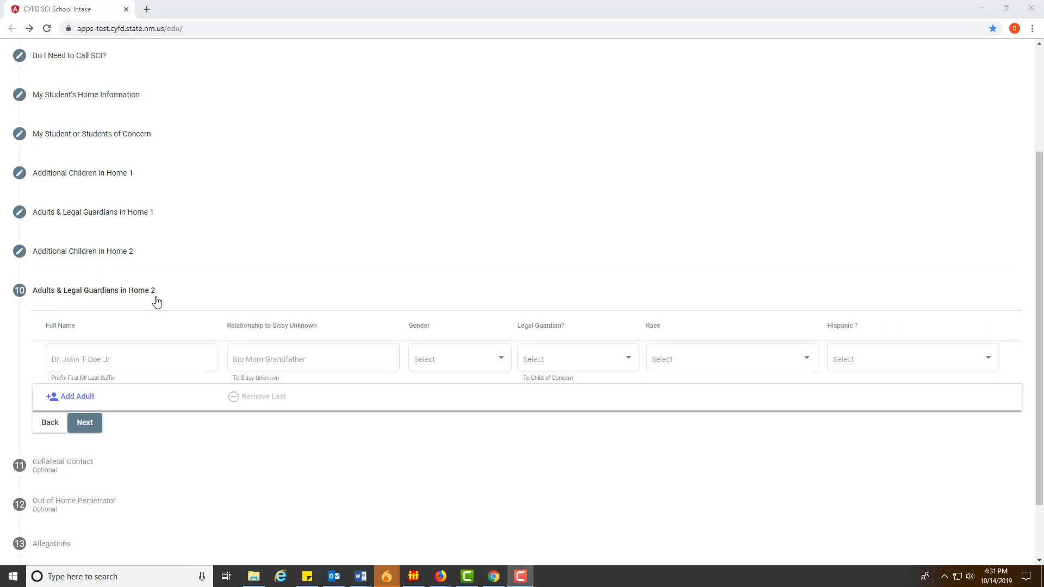
Enter the Home 2 adult's name, relationship 'Bio Father', gender Male, legal guardian Yes
{"action": "left_click", "coordinate": [115, 357]}
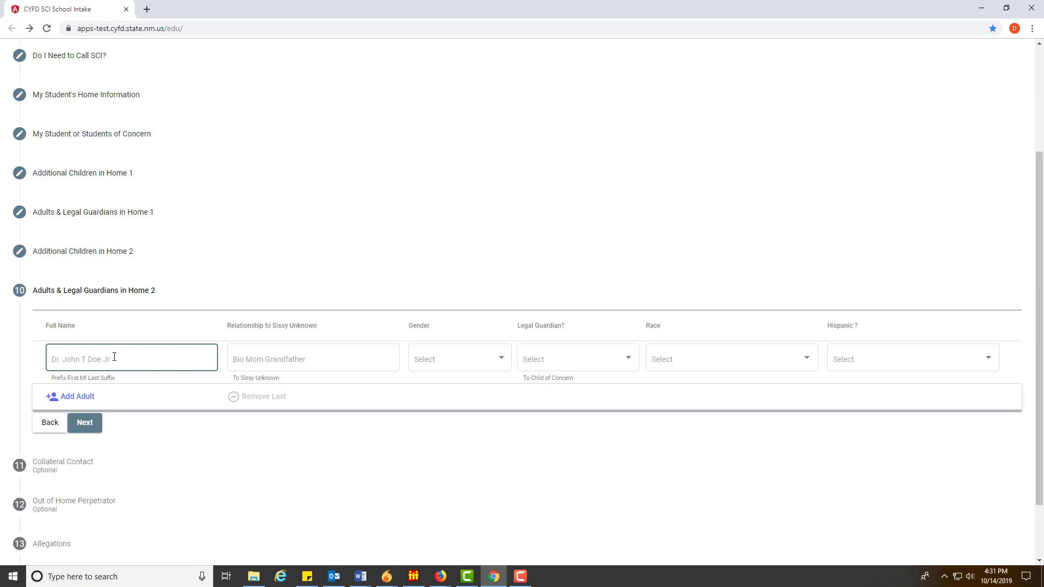
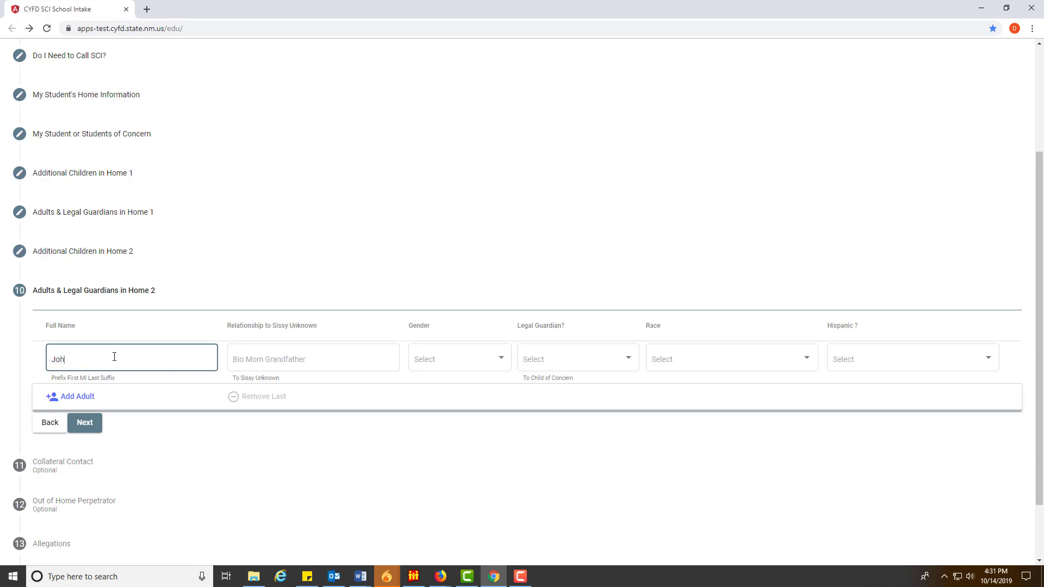
{"action": "key", "text": "Tab"}
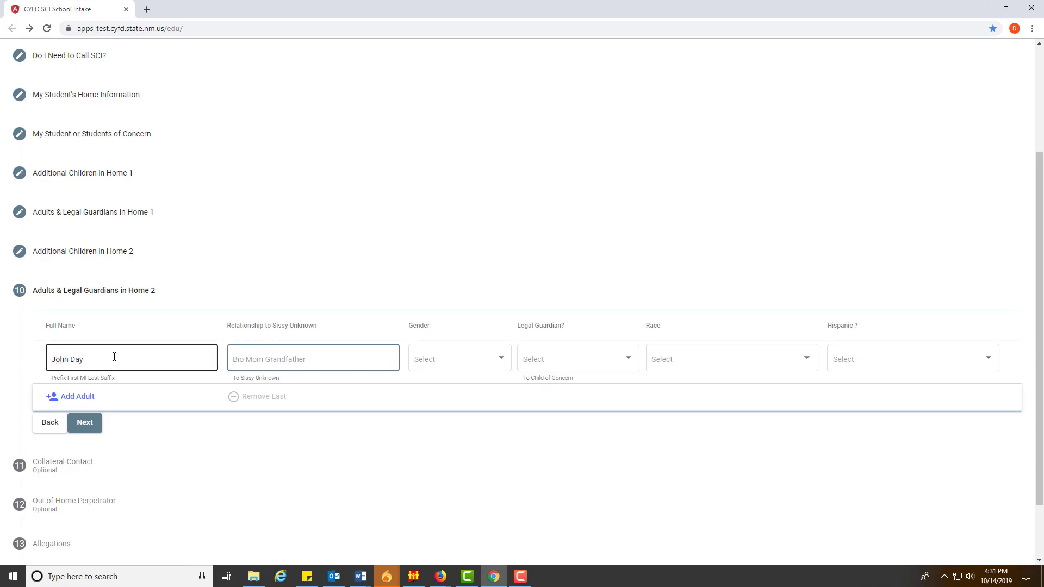
{"action": "type", "text": "Bio Father"}
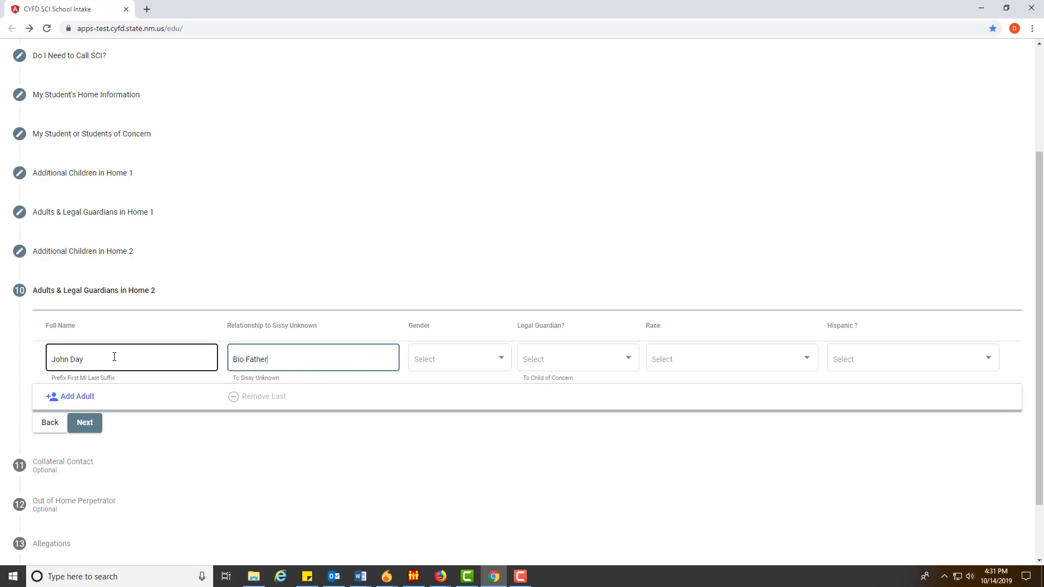
{"action": "key", "text": "Tab"}
{"action": "key", "text": "m"}
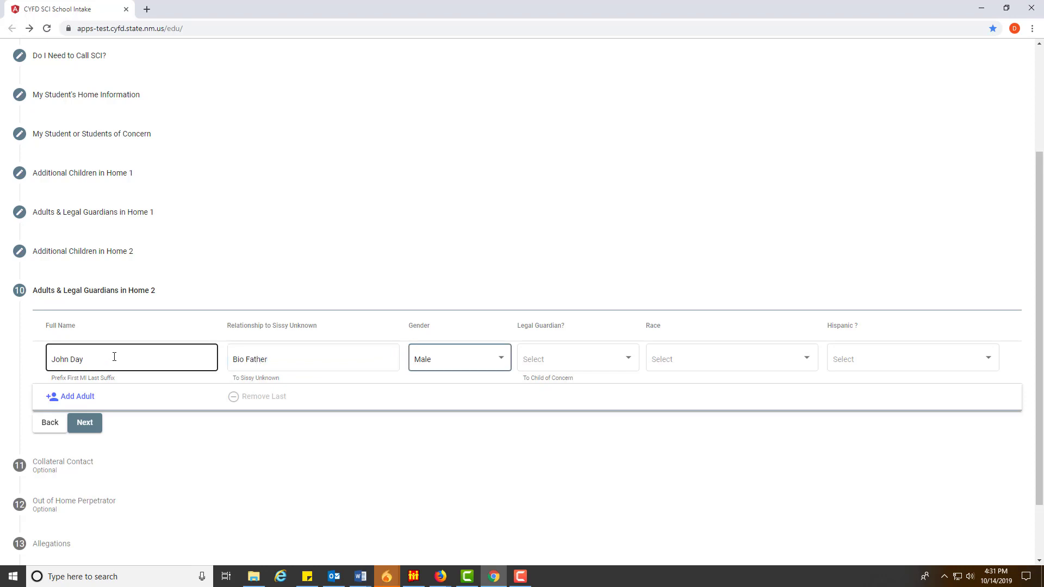
{"action": "key", "text": "Tab"}
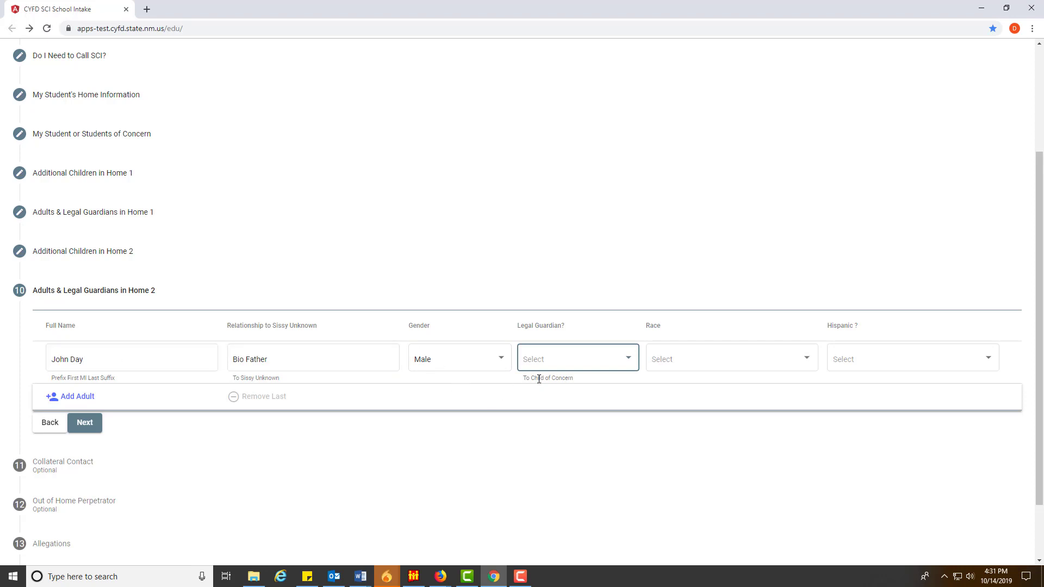
{"action": "left_click", "coordinate": [575, 361]}
{"action": "left_click", "coordinate": [540, 362]}
Change the adult's relationship to 'Mother's Boyfriend'
{"action": "left_click", "coordinate": [276, 360]}
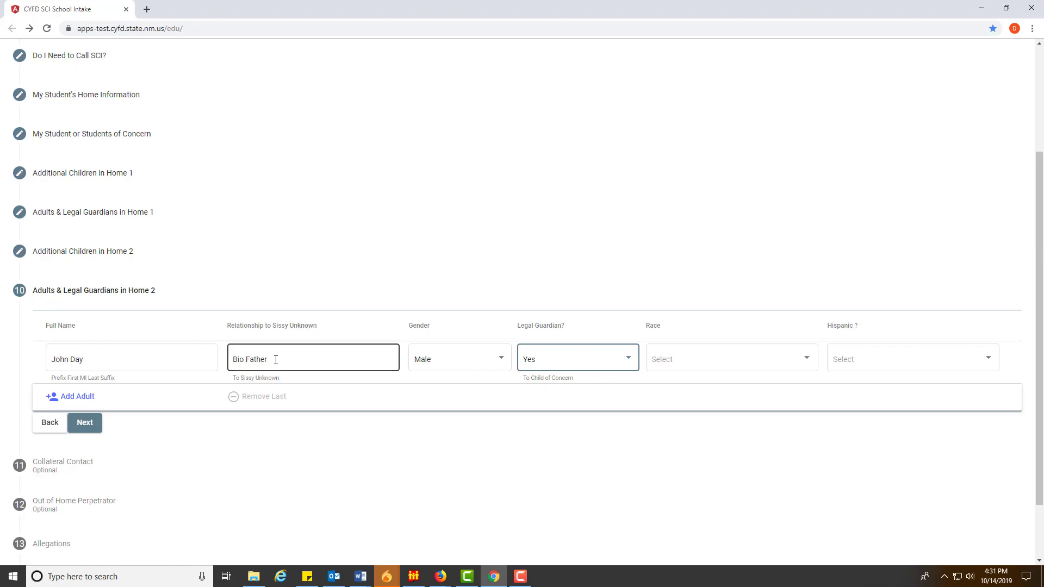
{"action": "left_click_drag", "start_coordinate": [276, 359], "coordinate": [228, 363]}
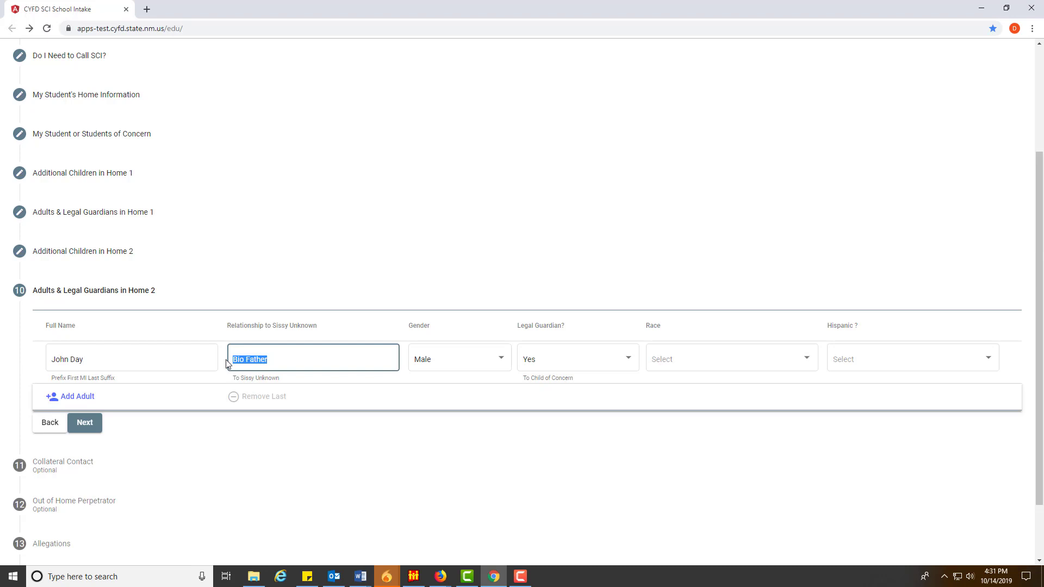
{"action": "type", "text": "Moh"}
{"action": "key", "text": "BackSpace"}
{"action": "type", "text": "ther's B"}
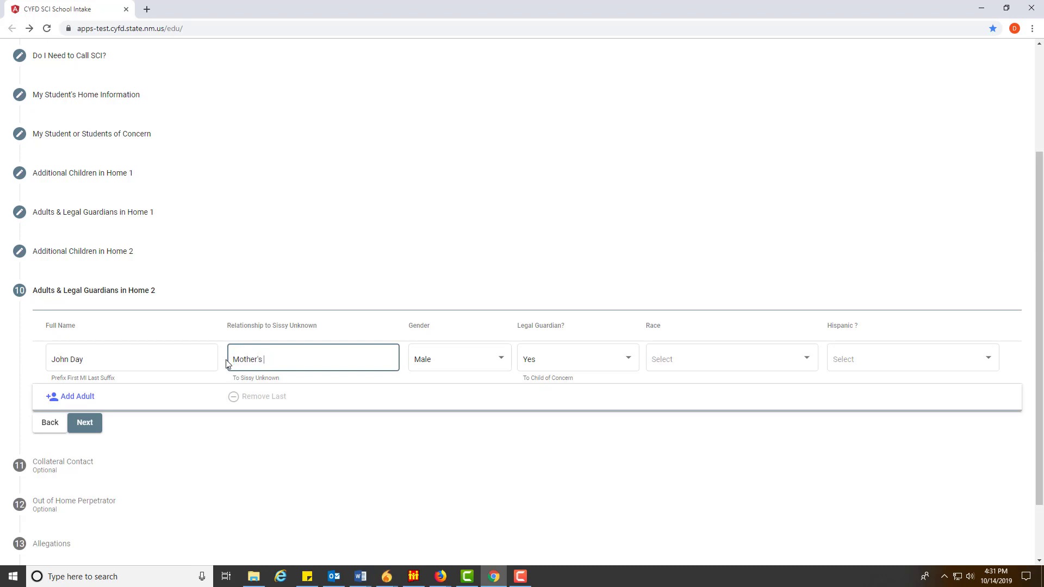
{"action": "key", "text": "BackSpace"}
{"action": "key", "text": "BackSpace"}
{"action": "type", "text": "pyfri"}
{"action": "type", "text": "oyfriend"}
Keep legal guardian Yes, set race Declined to Identify and Hispanic Unknown, then add another adult row
{"action": "left_click", "coordinate": [547, 364]}
{"action": "left_click", "coordinate": [552, 362]}
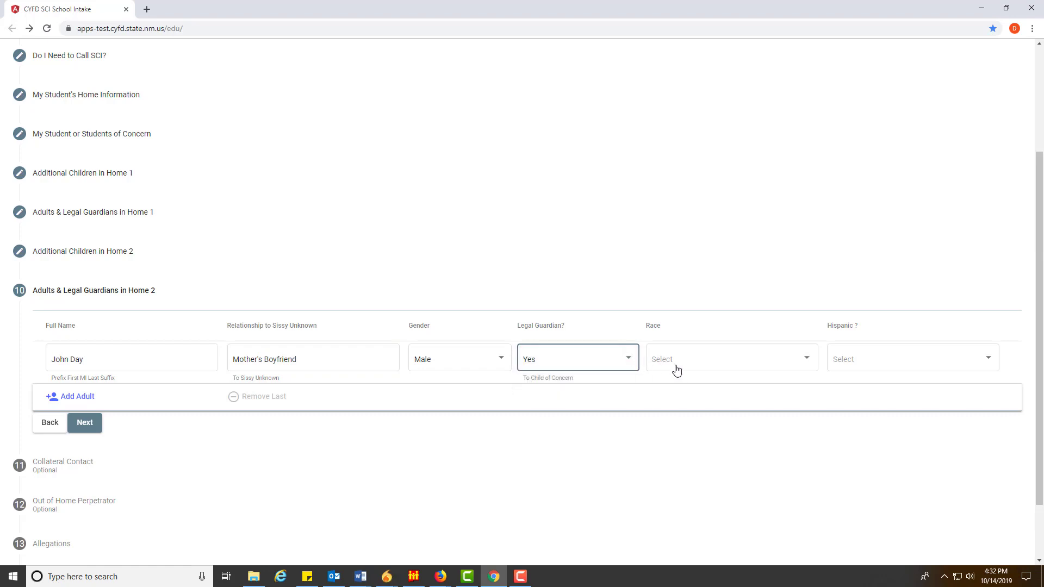
{"action": "left_click", "coordinate": [695, 363]}
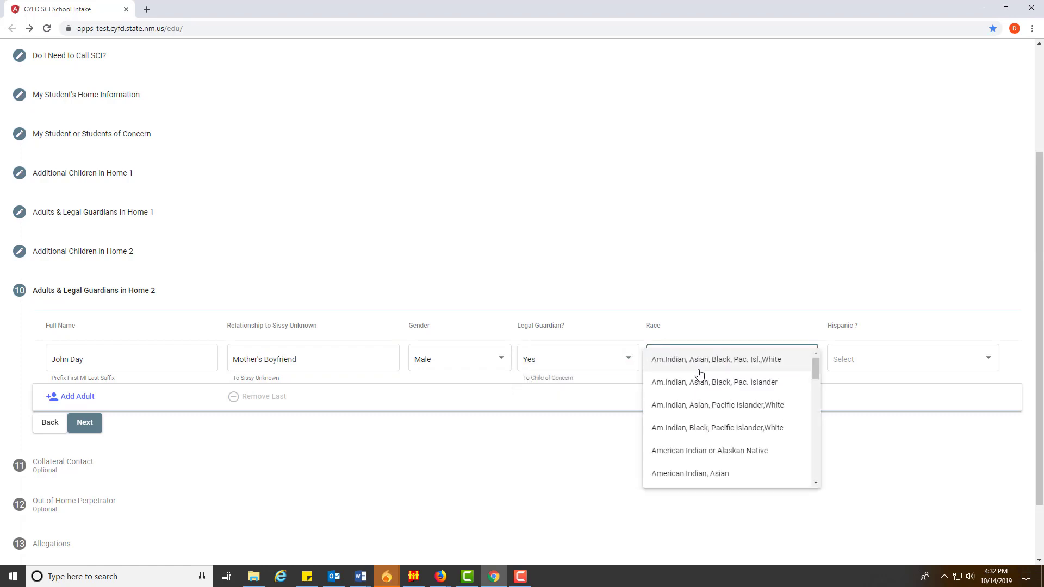
{"action": "scroll", "coordinate": [697, 370], "scroll_direction": "down", "scroll_amount": 5}
{"action": "left_click", "coordinate": [693, 364]}
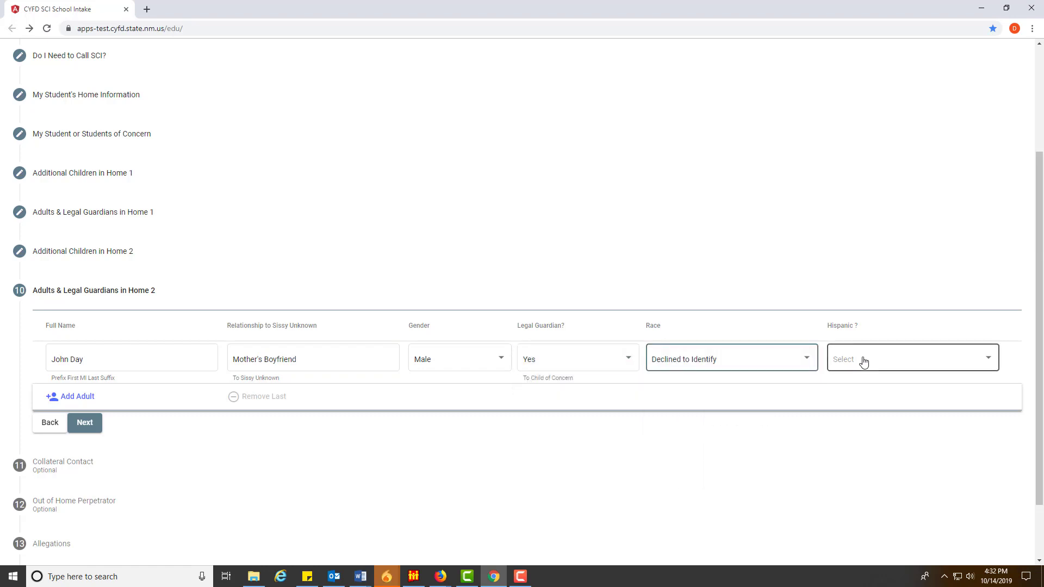
{"action": "left_click", "coordinate": [862, 361]}
{"action": "left_click", "coordinate": [864, 407]}
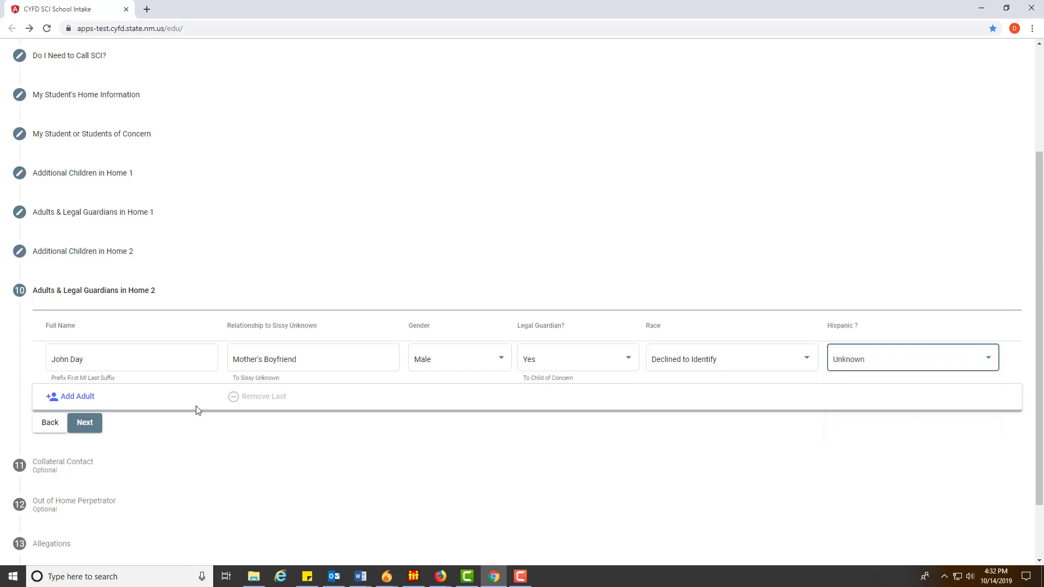
{"action": "left_click", "coordinate": [106, 397]}
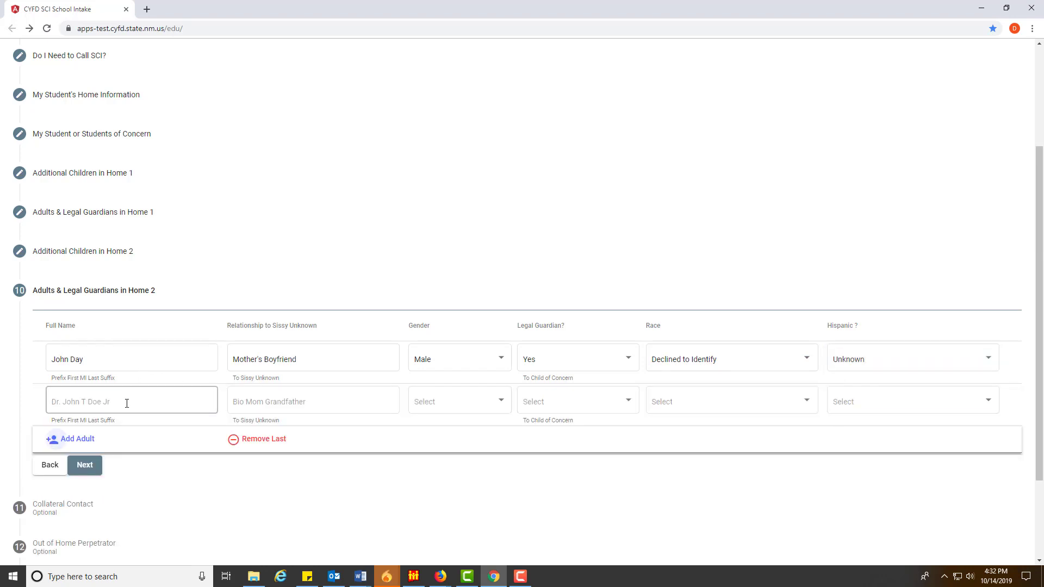
Enter the second Home 2 adult's name and relationship 'Bio Mother'
{"action": "type", "text": "Susan"}
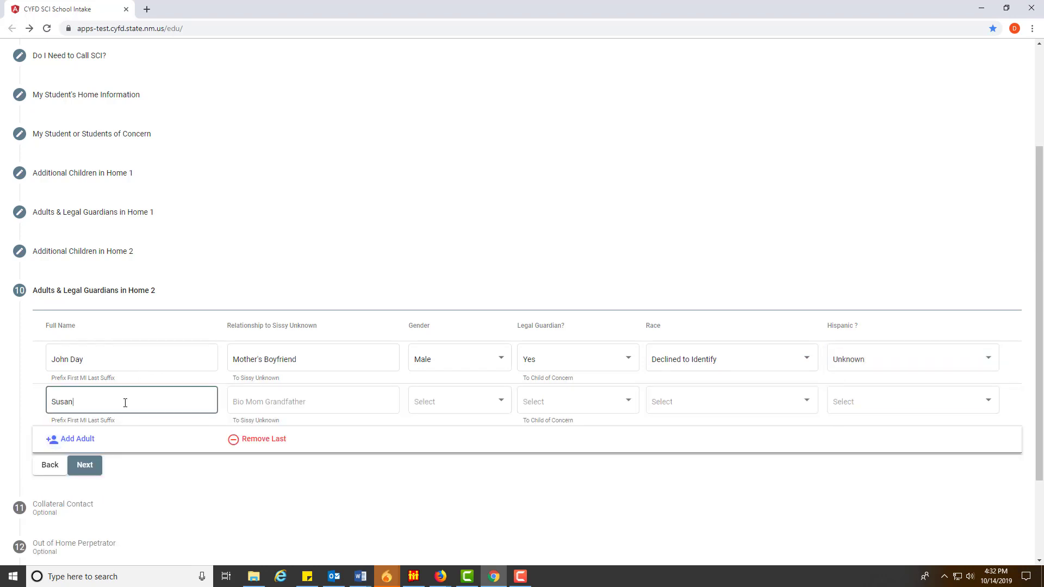
{"action": "type", "text": " Unkno"}
{"action": "key", "text": "BackSpace"}
{"action": "key", "text": "BackSpace"}
{"action": "key", "text": "BackSpace"}
{"action": "key", "text": "BackSpace"}
{"action": "type", "text": "wn"}
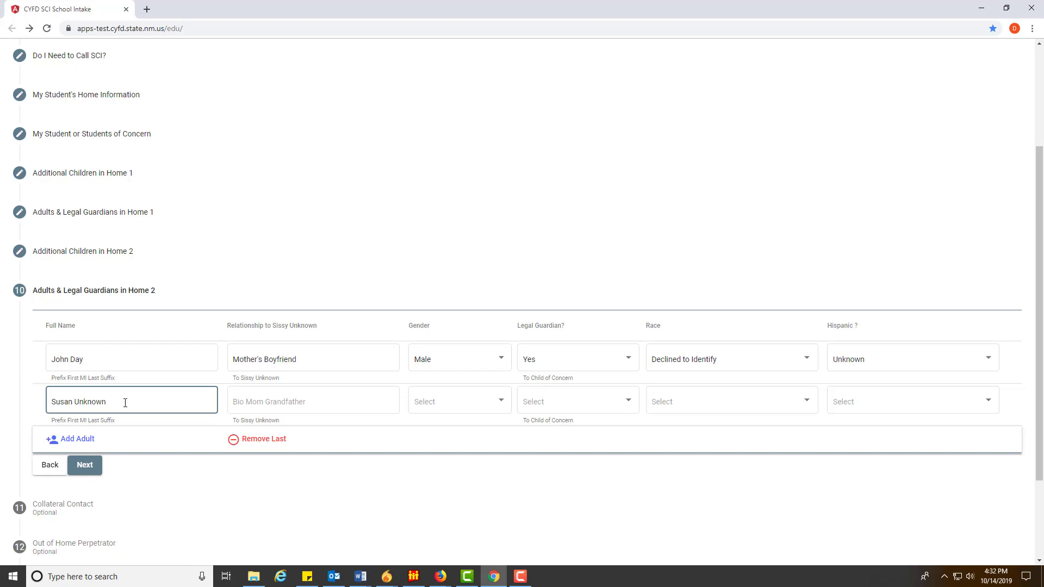
{"action": "key", "text": "Tab"}
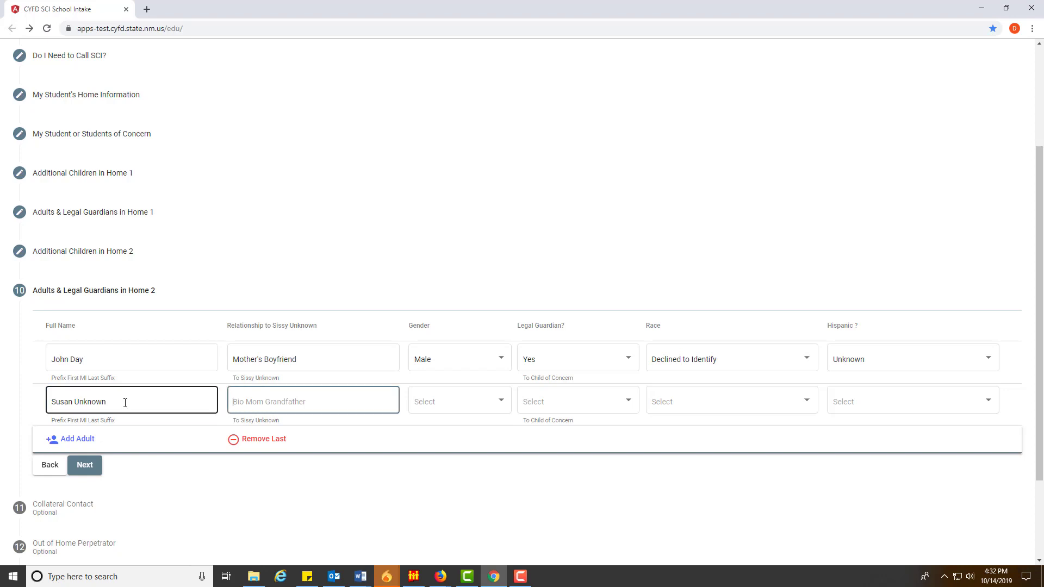
{"action": "type", "text": "Bio Mother"}
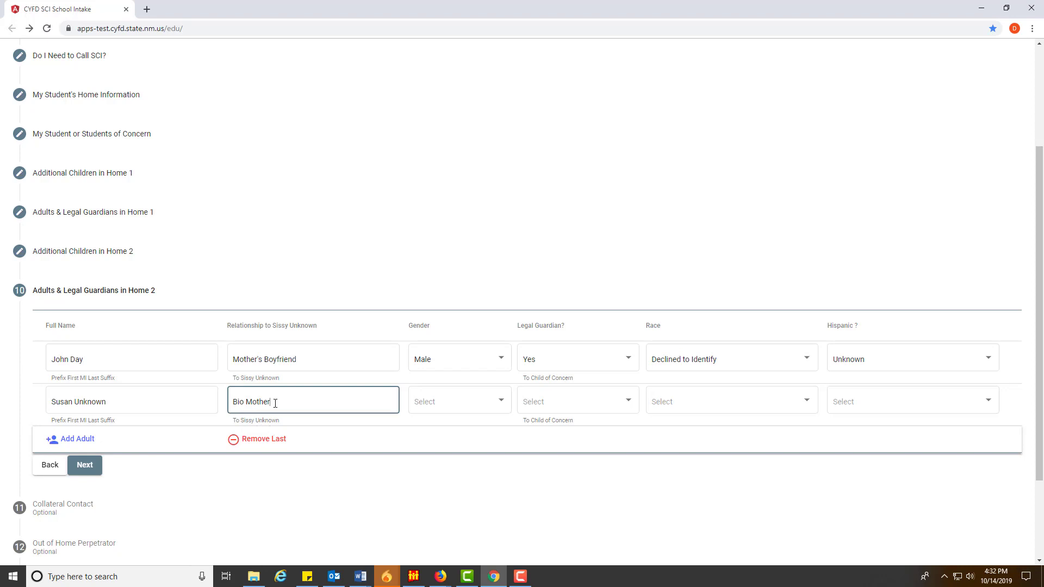
Set her as Female, not a legal guardian, race Unknown, Hispanic Unknown
{"action": "left_click", "coordinate": [450, 401]}
{"action": "left_click", "coordinate": [437, 424]}
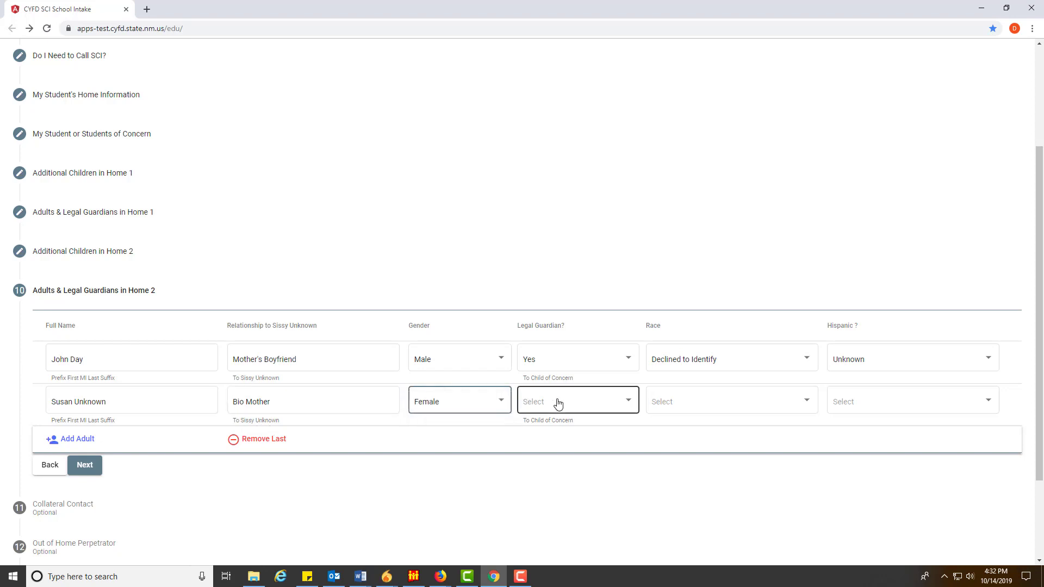
{"action": "left_click", "coordinate": [554, 403]}
{"action": "left_click", "coordinate": [545, 388]}
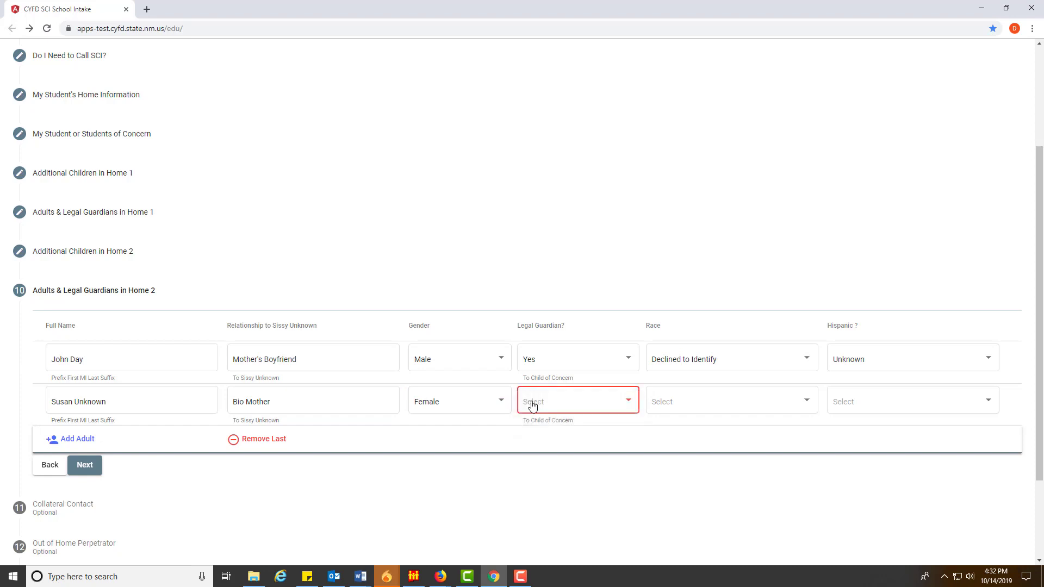
{"action": "left_click", "coordinate": [560, 412]}
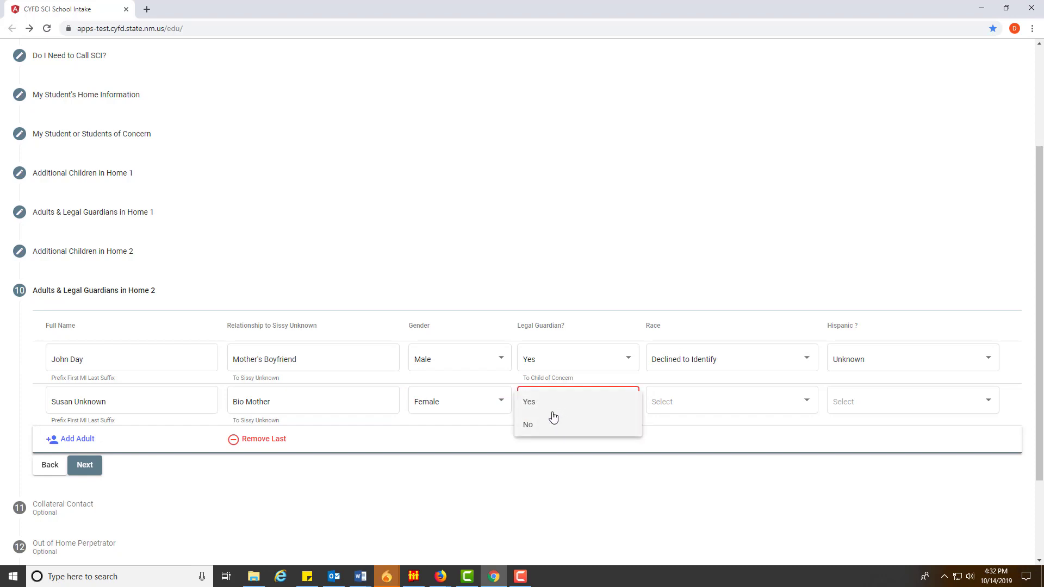
{"action": "left_click", "coordinate": [543, 424]}
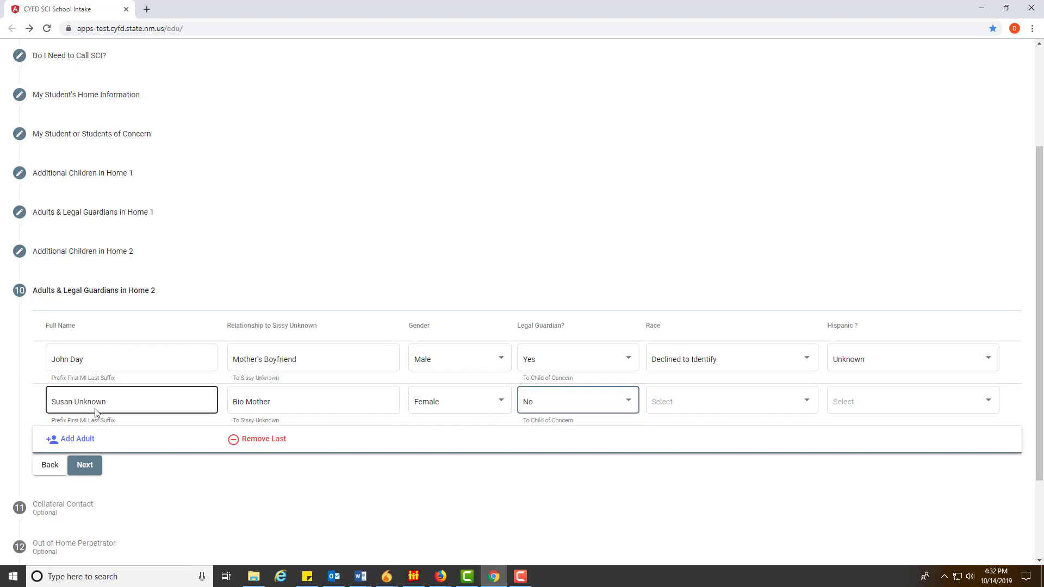
{"action": "left_click", "coordinate": [702, 412]}
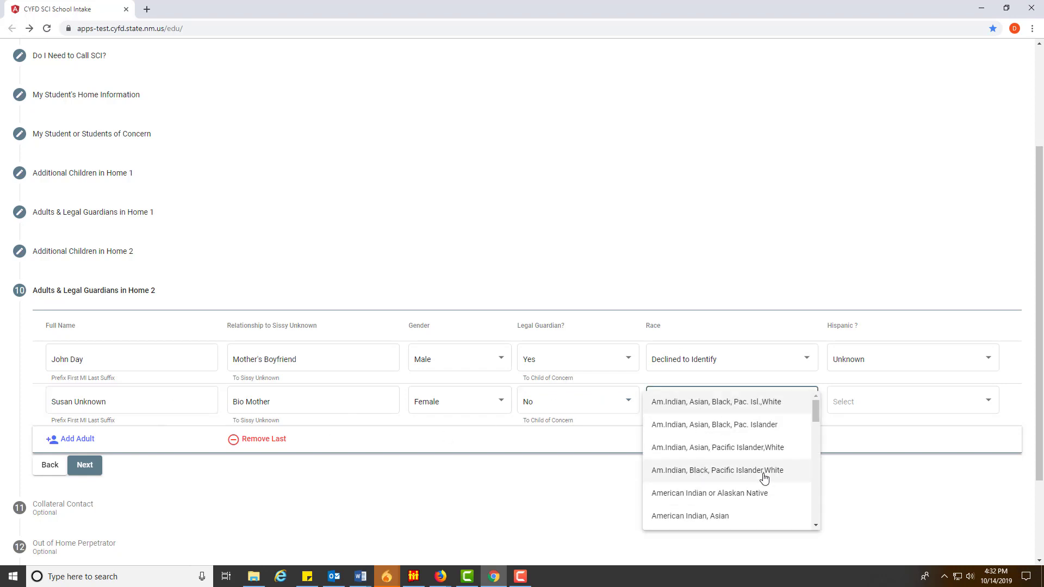
{"action": "scroll", "coordinate": [759, 487], "scroll_direction": "down", "scroll_amount": 5}
{"action": "left_click", "coordinate": [756, 517]}
{"action": "left_click", "coordinate": [885, 410]}
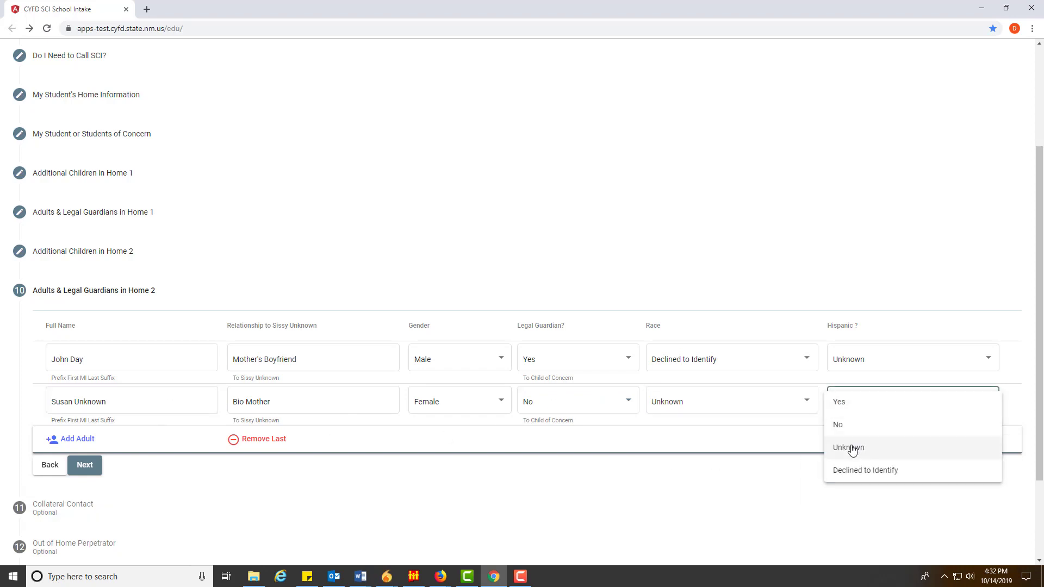
{"action": "left_click", "coordinate": [853, 446]}
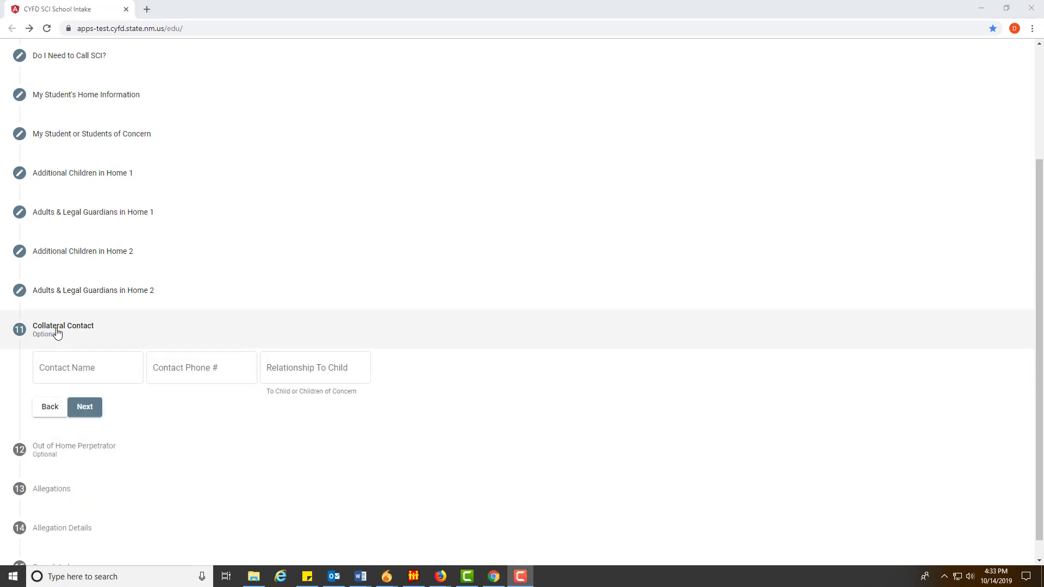
Record the aunt as collateral contact with her name, phone number and relationship 'Aunt'
{"action": "left_click", "coordinate": [63, 368]}
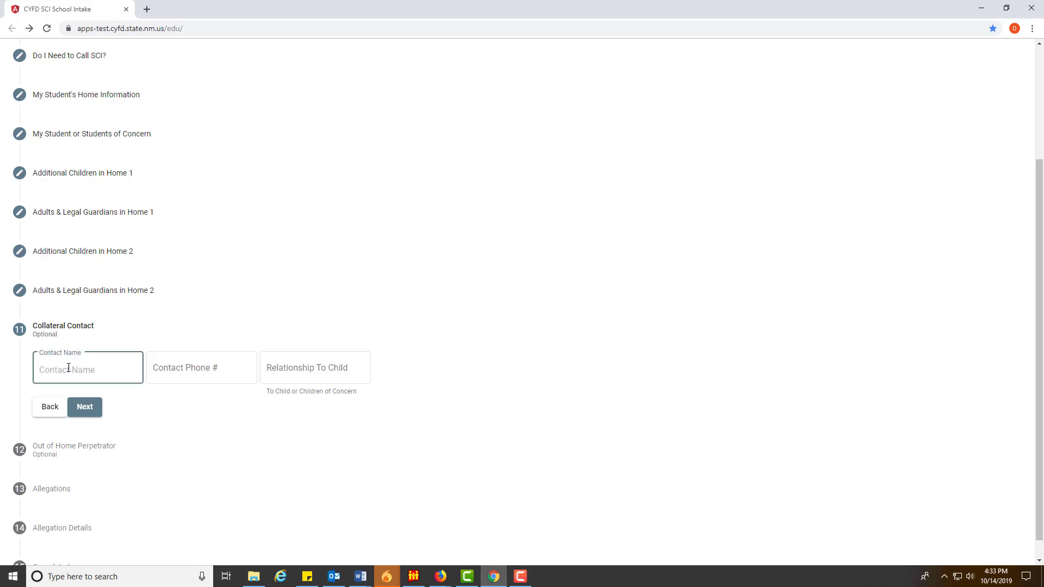
{"action": "type", "text": "Aunt Jenny"}
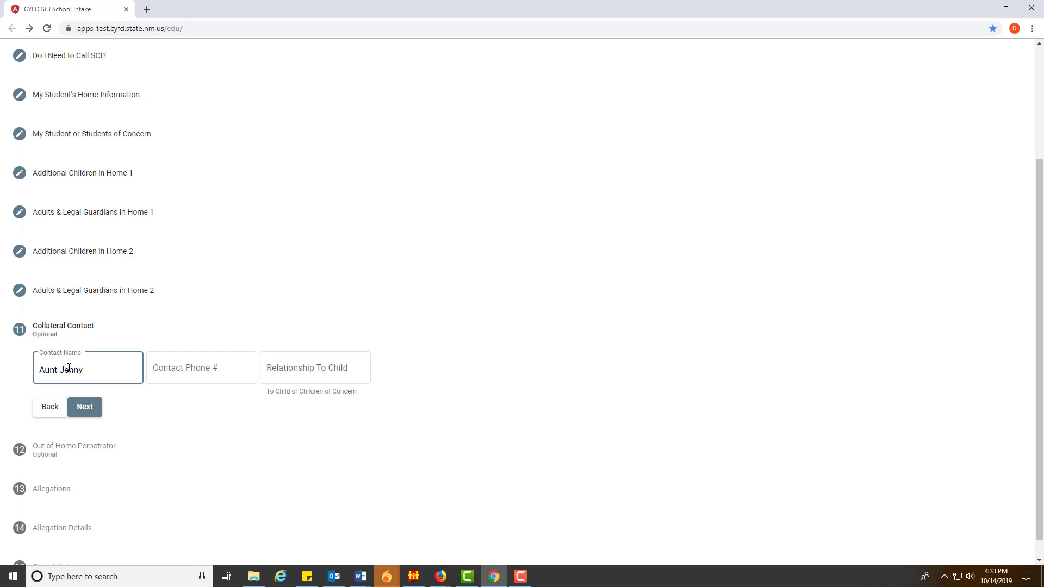
{"action": "key", "text": "Tab"}
{"action": "type", "text": "505"}
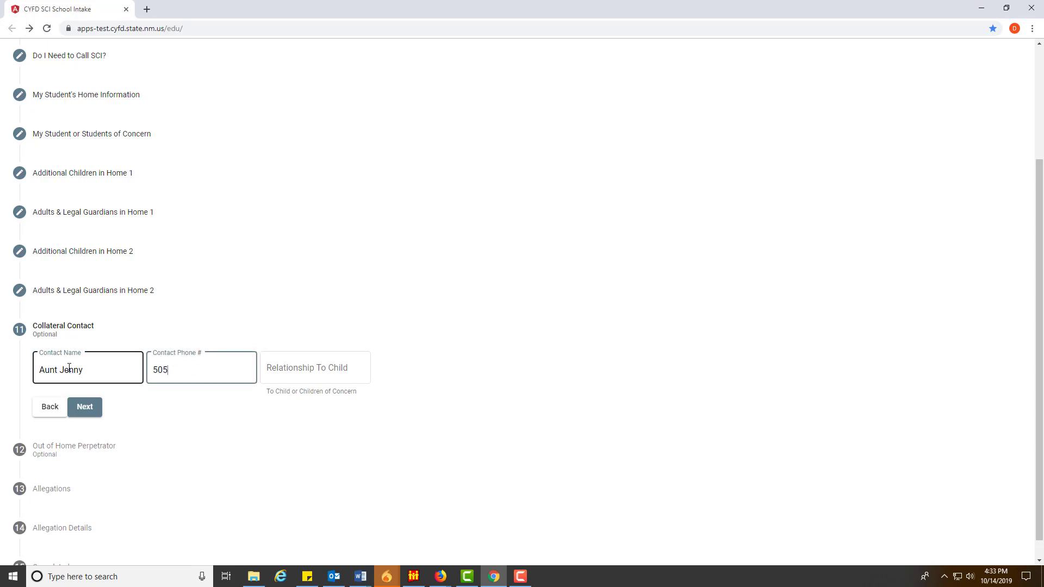
{"action": "type", "text": "-"}
{"action": "type", "text": "555-2561"}
{"action": "key", "text": "Tab"}
{"action": "type", "text": "Au"}
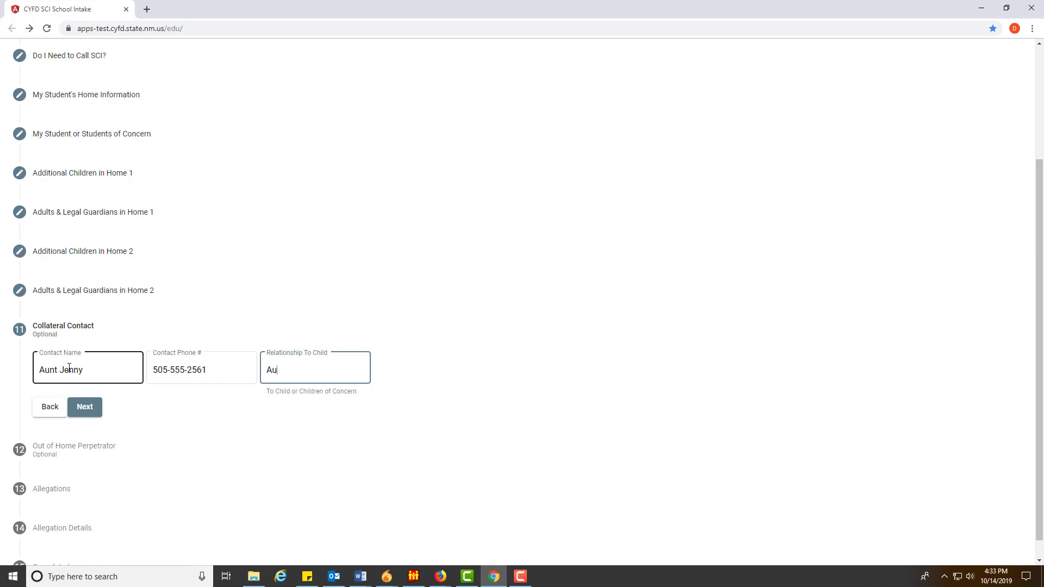
{"action": "type", "text": "nt"}
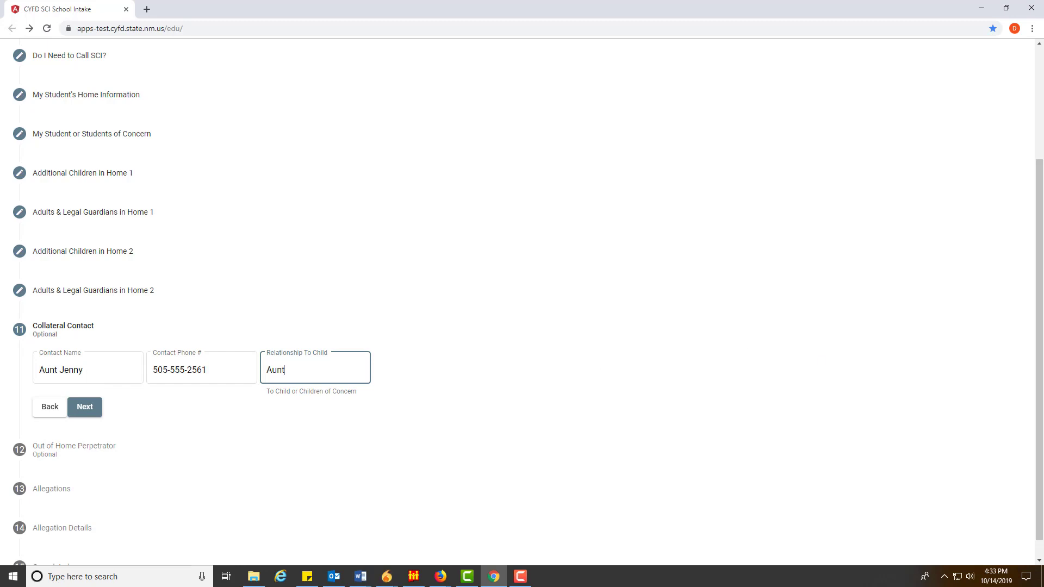
{"action": "left_click", "coordinate": [98, 407]}
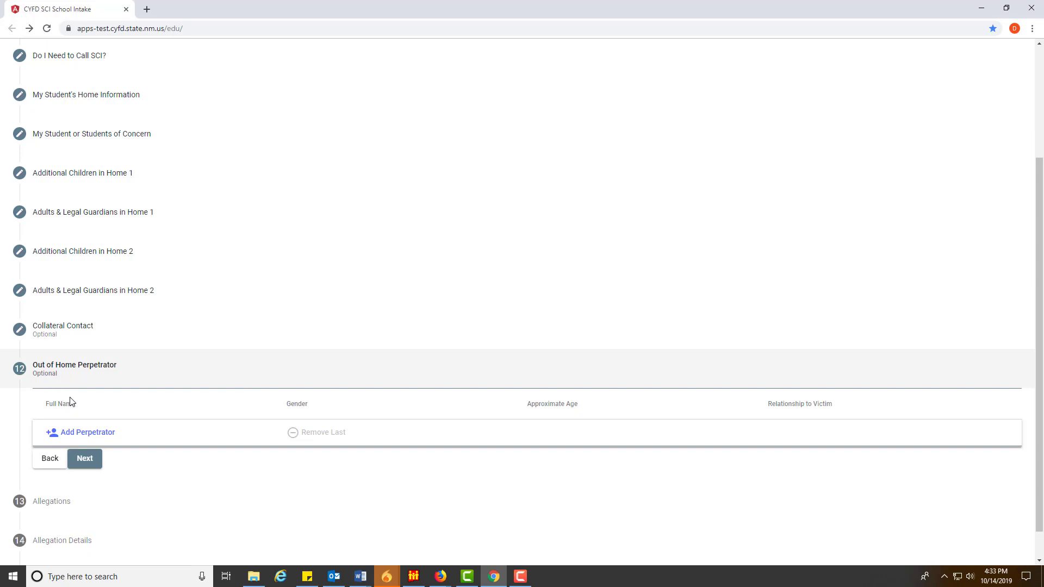
Add an out-of-home perpetrator row, then remove it so none is listed
{"action": "left_click", "coordinate": [100, 433]}
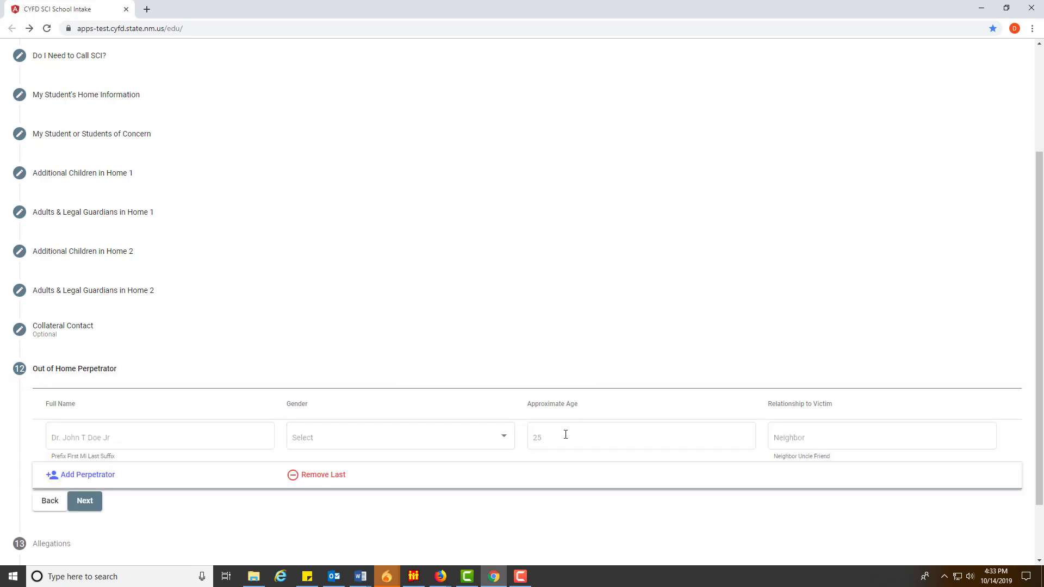
{"action": "left_click", "coordinate": [800, 438]}
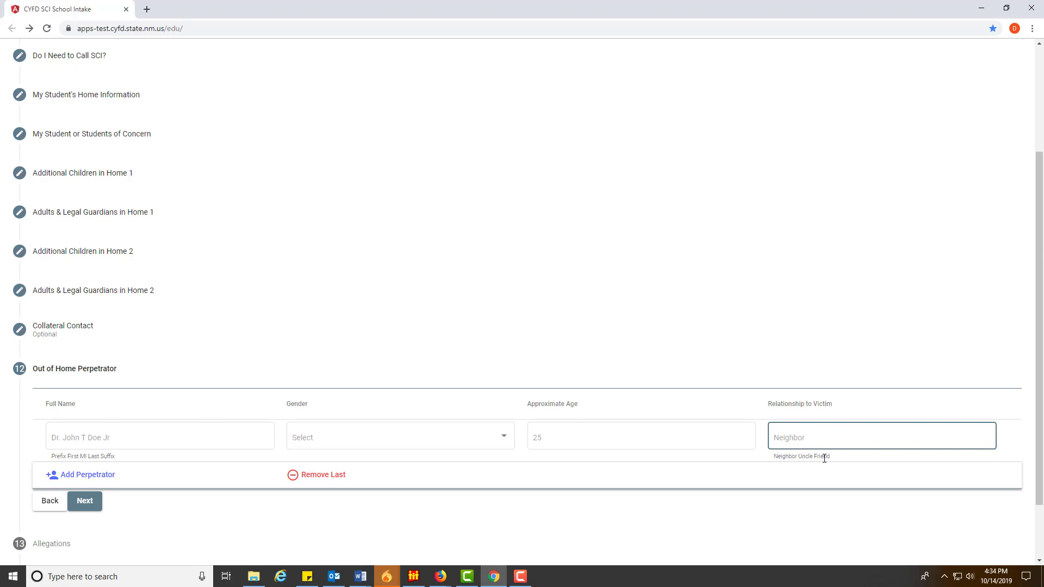
{"action": "left_click", "coordinate": [314, 477]}
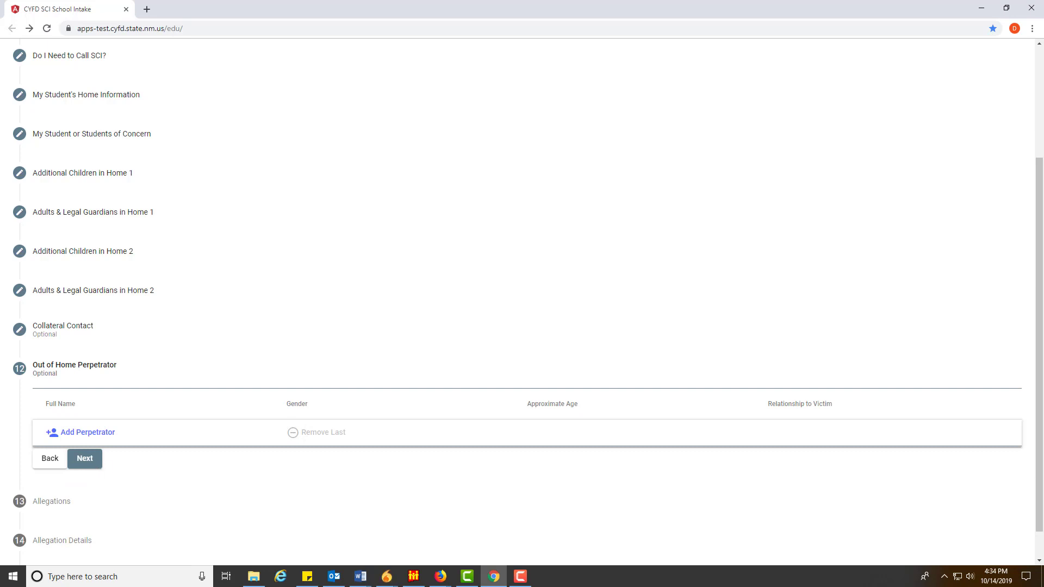
Go to Allegations and choose Alcohol Abuse-Adult as the first allegation
{"action": "left_click", "coordinate": [99, 463]}
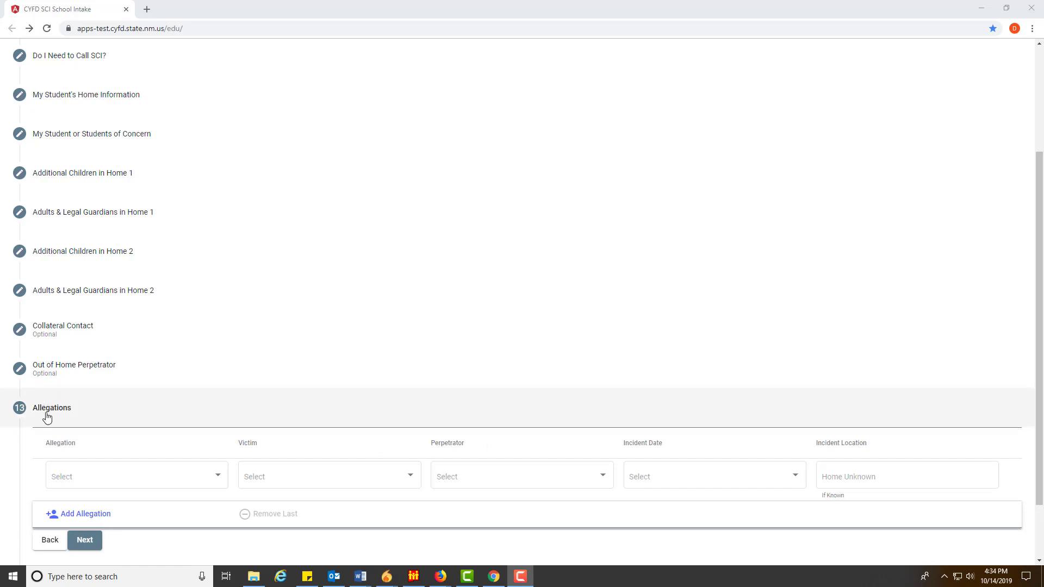
{"action": "scroll", "coordinate": [124, 439], "scroll_direction": "down", "scroll_amount": 2}
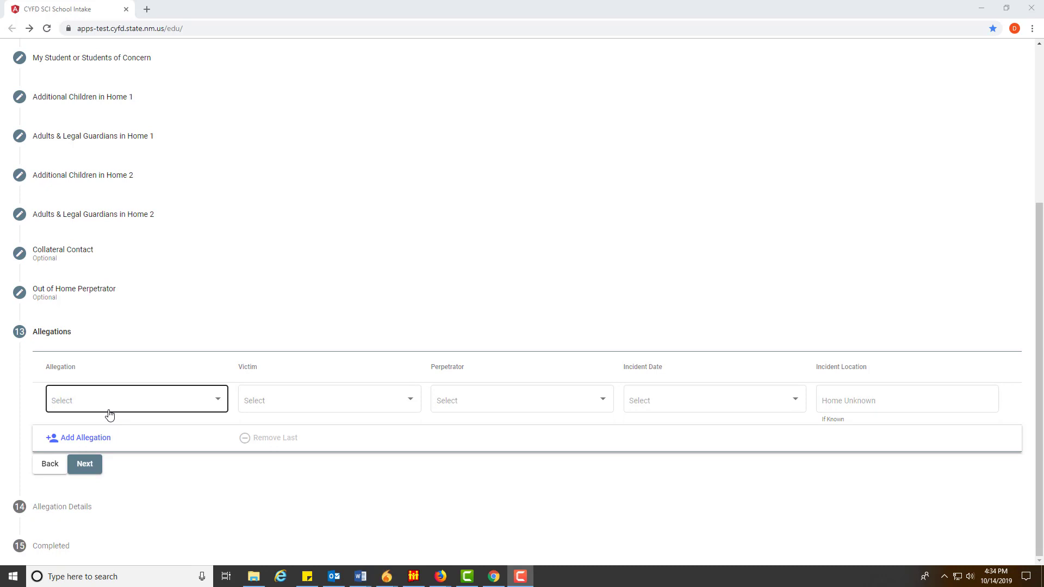
{"action": "left_click", "coordinate": [110, 412]}
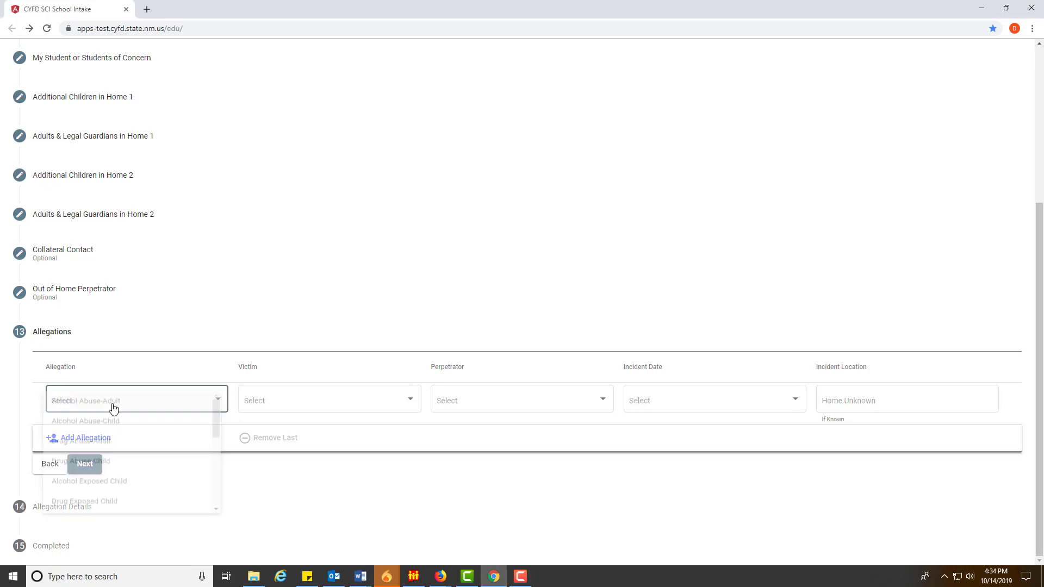
{"action": "left_click", "coordinate": [113, 407]}
Pick the allegation's victim and, after several changes, set the perpetrator to the bio mother
{"action": "left_click", "coordinate": [326, 401]}
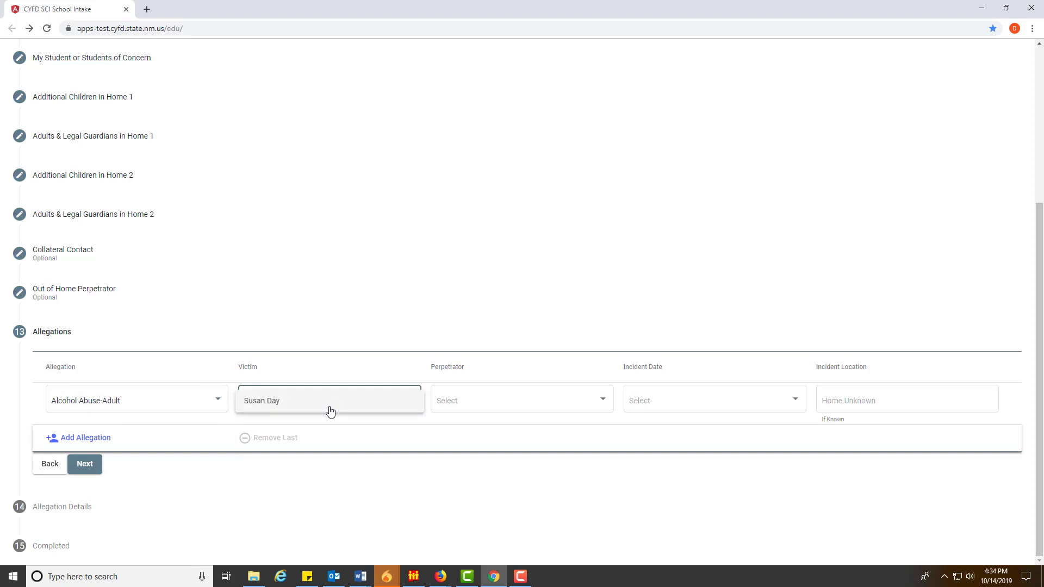
{"action": "left_click", "coordinate": [283, 408]}
{"action": "left_click", "coordinate": [463, 409]}
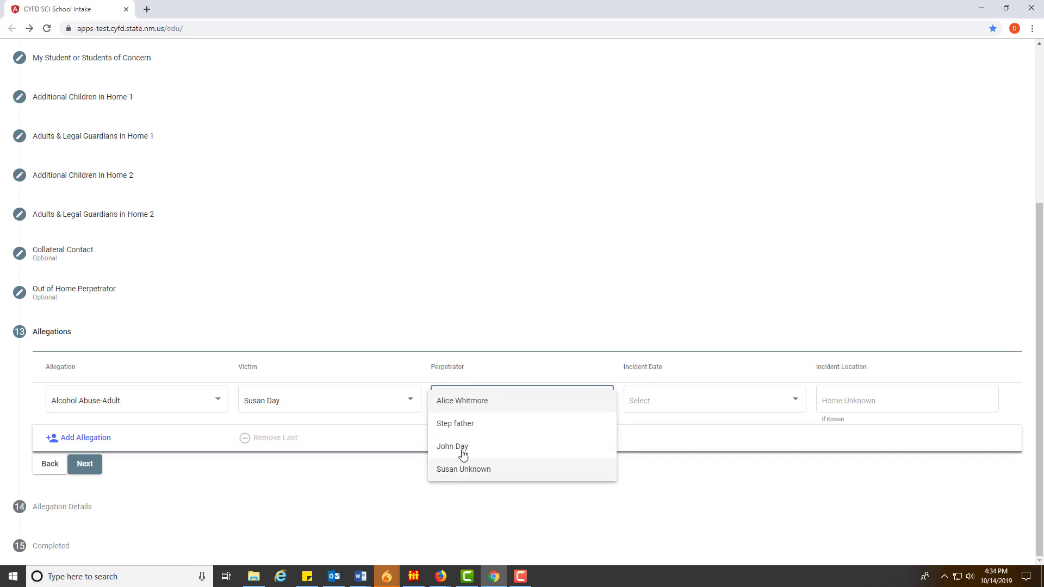
{"action": "left_click", "coordinate": [461, 427]}
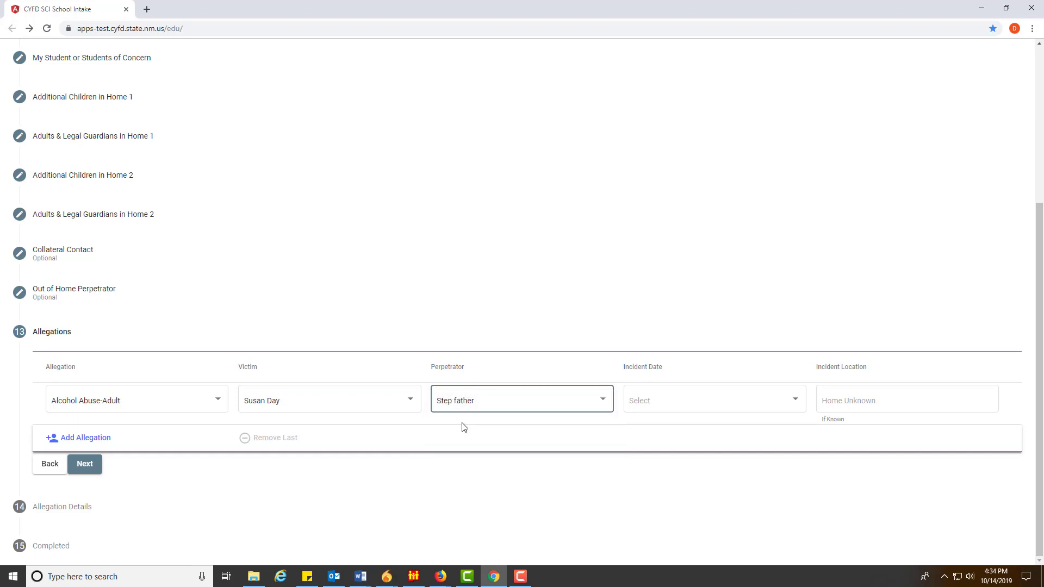
{"action": "left_click", "coordinate": [464, 407]}
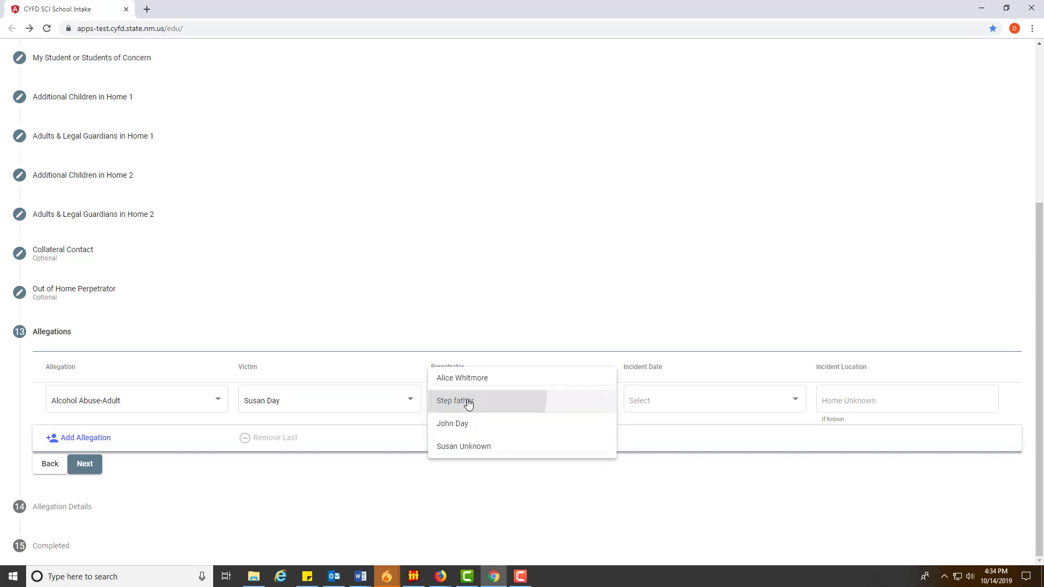
{"action": "left_click", "coordinate": [467, 401]}
{"action": "left_click", "coordinate": [497, 416]}
{"action": "left_click", "coordinate": [468, 387]}
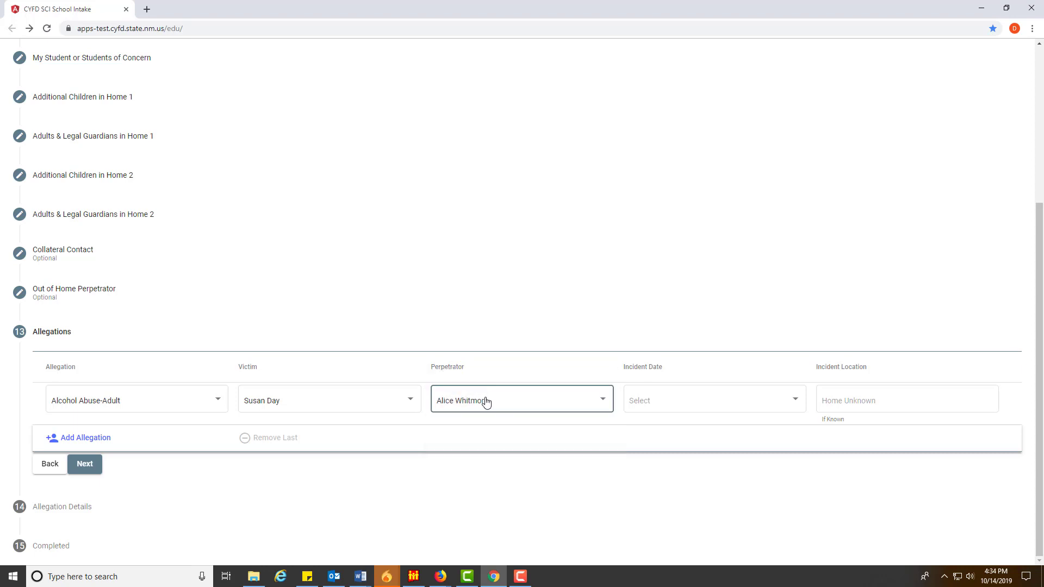
{"action": "left_click", "coordinate": [485, 401]}
{"action": "left_click", "coordinate": [474, 447]}
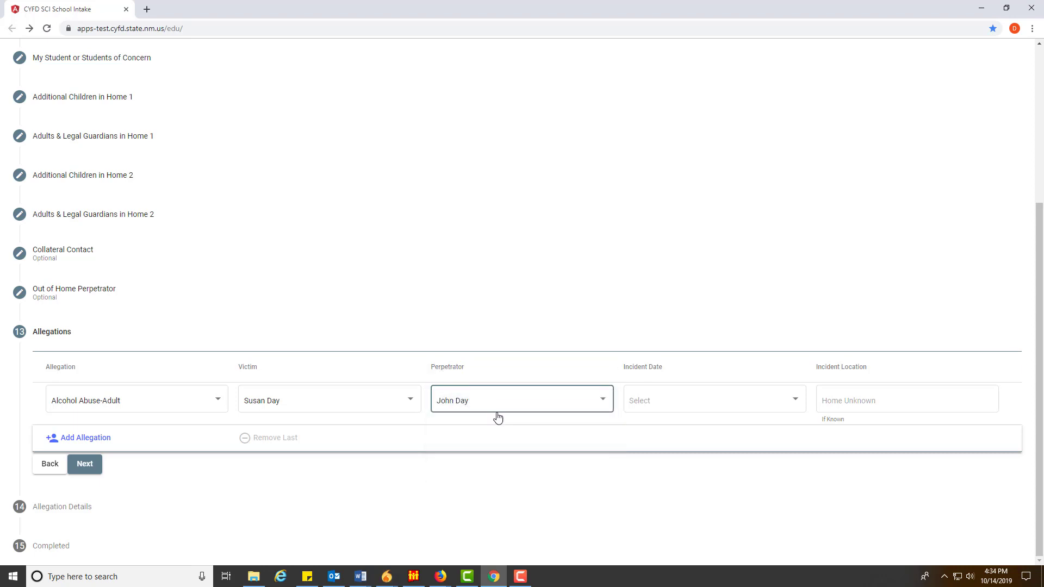
{"action": "left_click", "coordinate": [496, 414]}
{"action": "left_click", "coordinate": [466, 427]}
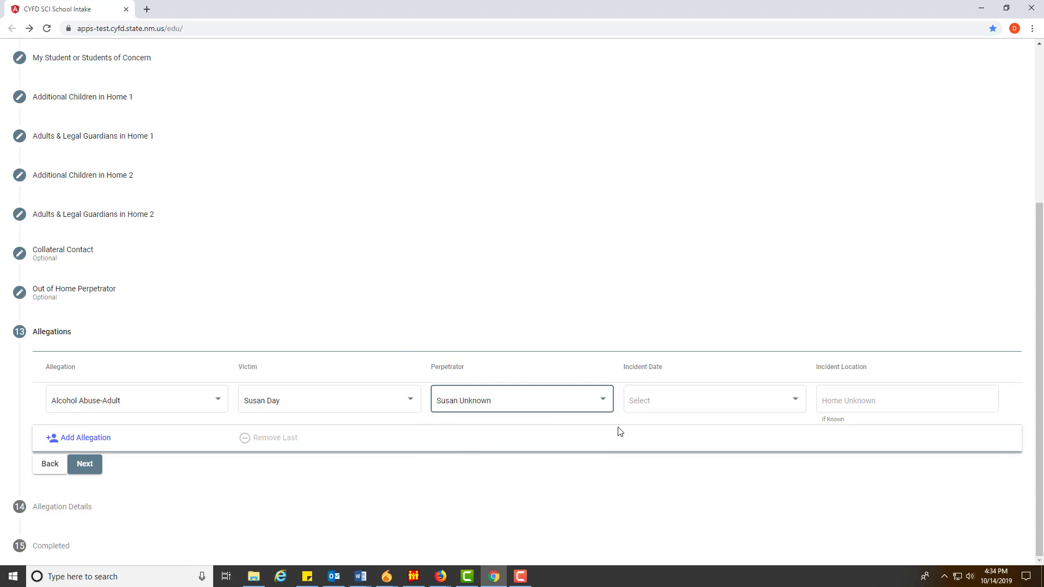
Set the incident date to Last Month and the location to 'Fathers Home'
{"action": "left_click", "coordinate": [670, 402]}
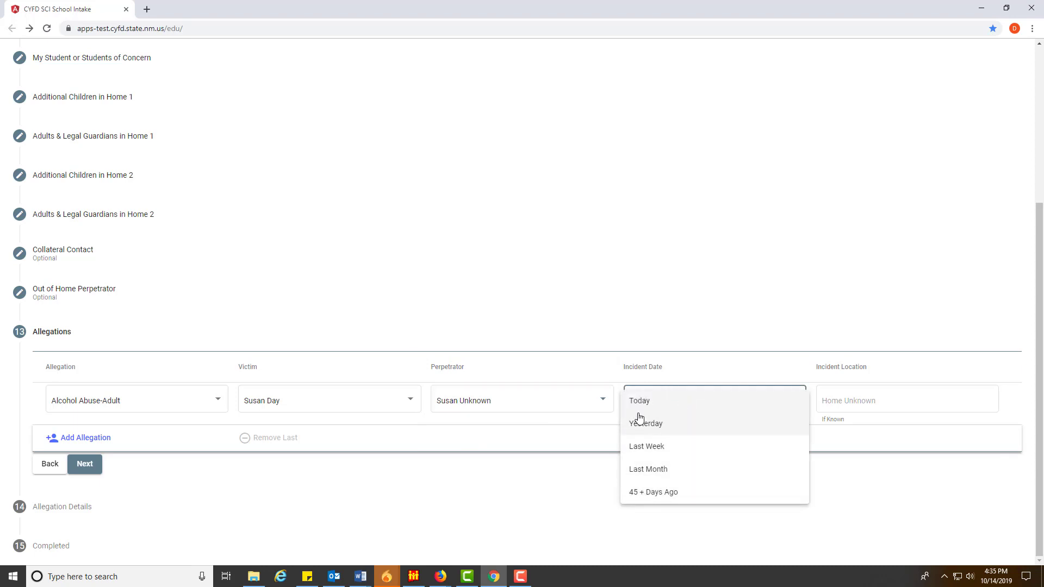
{"action": "left_click", "coordinate": [642, 469]}
{"action": "left_click", "coordinate": [877, 401]}
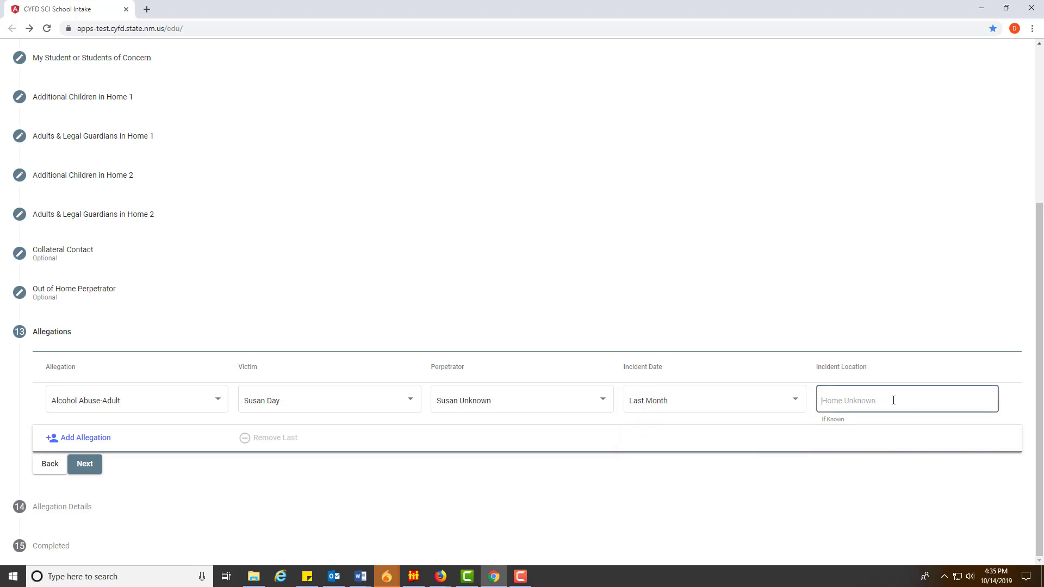
{"action": "type", "text": "Fathers"}
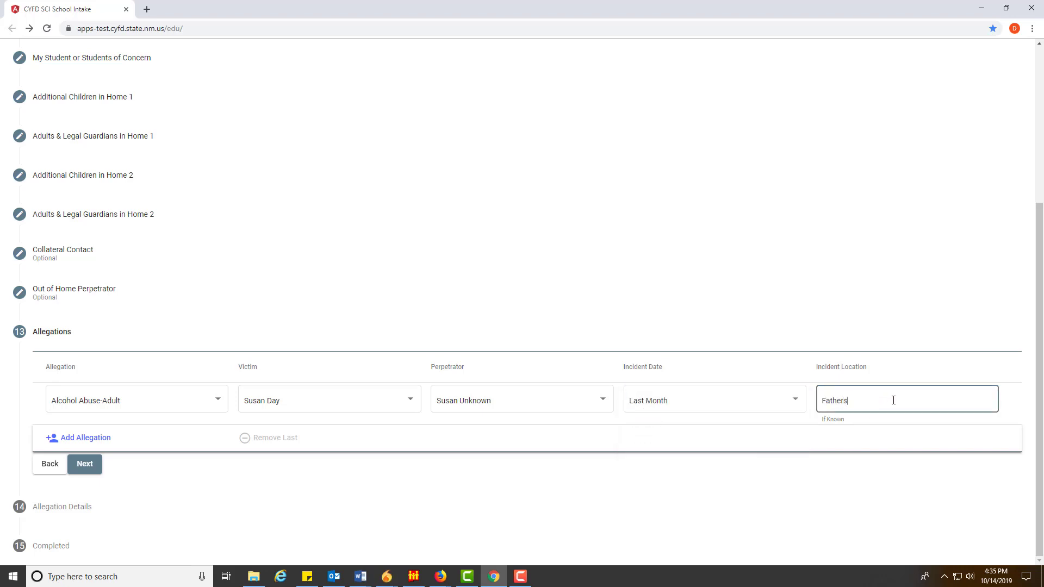
{"action": "type", "text": " Home"}
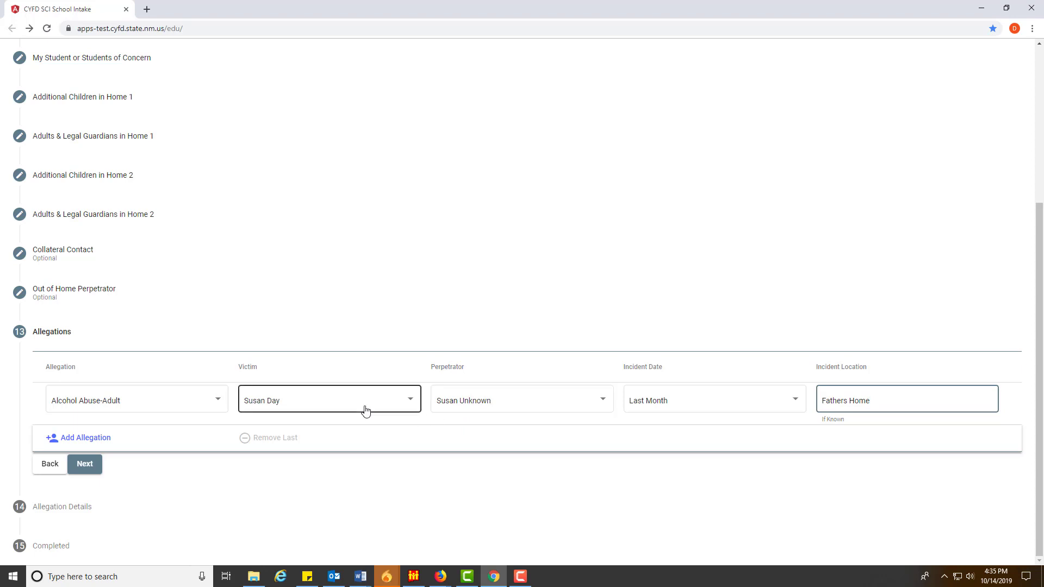
{"action": "left_click", "coordinate": [727, 400]}
{"action": "left_click", "coordinate": [870, 401]}
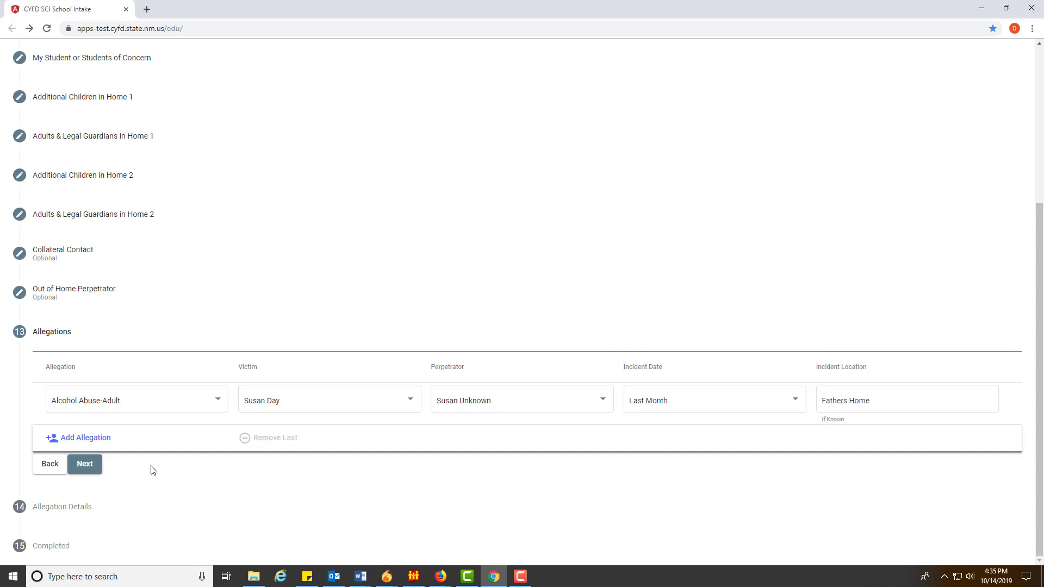
Add a second allegation row of type Lack of Supervision/Child left with others
{"action": "left_click", "coordinate": [78, 444]}
{"action": "left_click", "coordinate": [77, 443]}
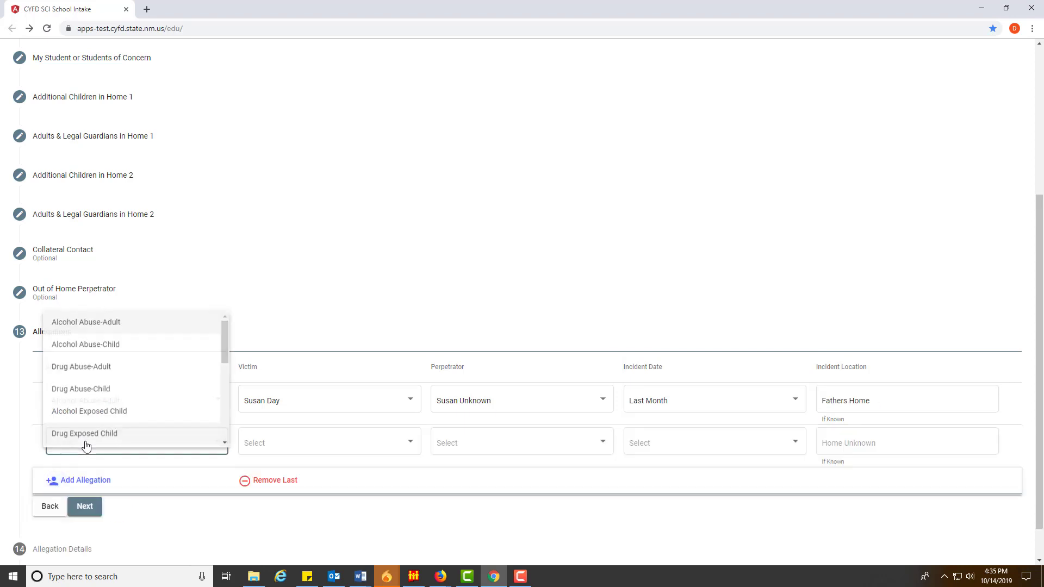
{"action": "scroll", "coordinate": [89, 392], "scroll_direction": "down", "scroll_amount": 10}
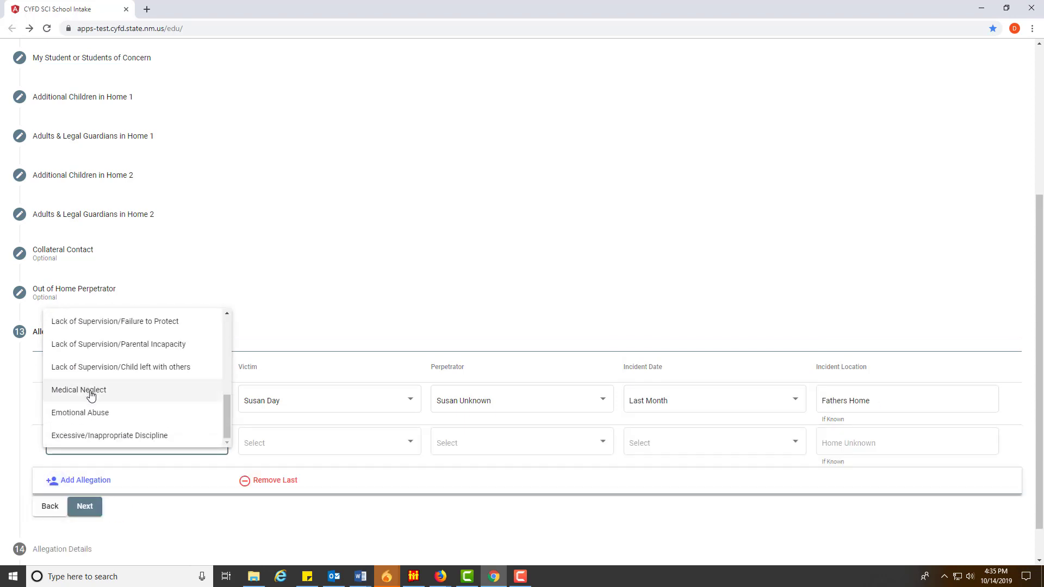
{"action": "left_click", "coordinate": [153, 329]}
Set its victim, perpetrator, incident date Today and location 'Unk', then continue to Allegation Details
{"action": "left_click", "coordinate": [301, 407]}
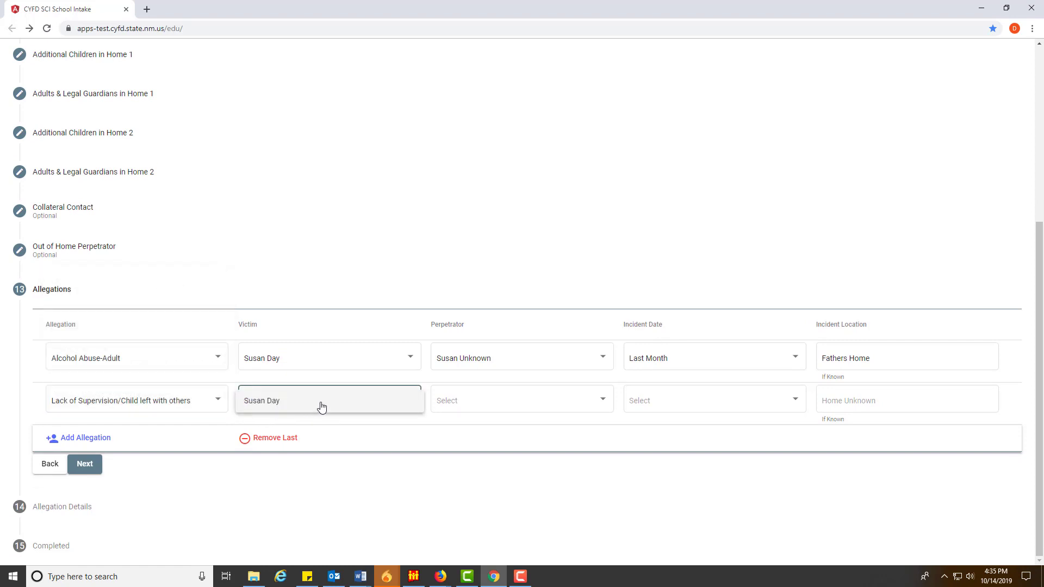
{"action": "left_click", "coordinate": [298, 406]}
{"action": "left_click", "coordinate": [523, 405]}
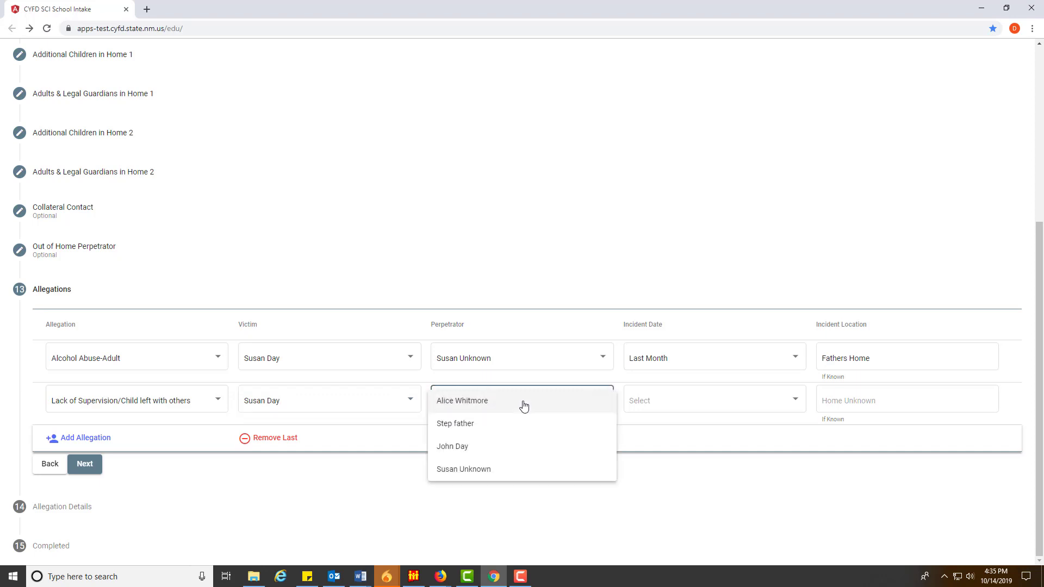
{"action": "left_click", "coordinate": [501, 403]}
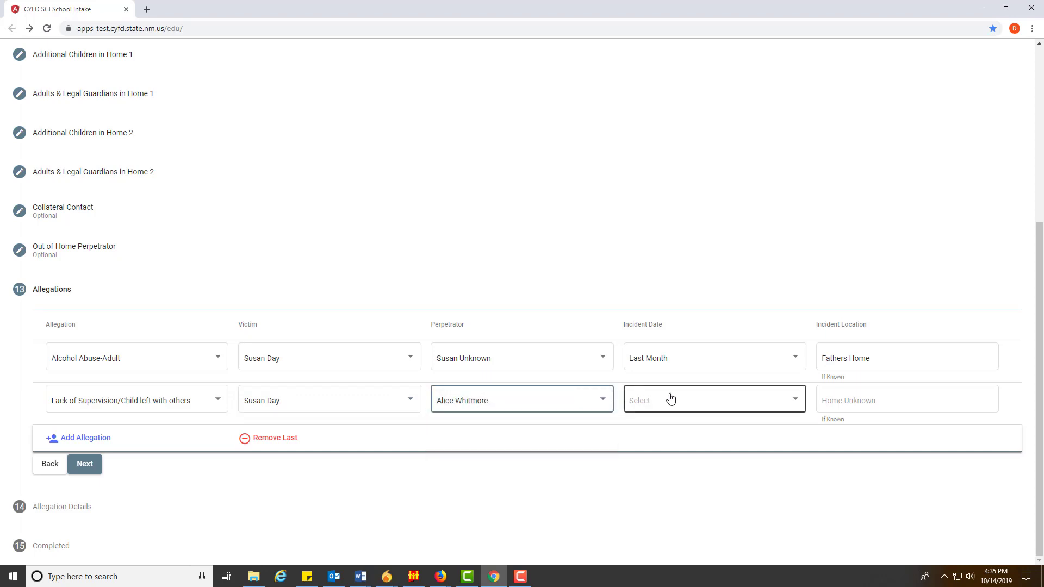
{"action": "left_click", "coordinate": [671, 398]}
{"action": "left_click", "coordinate": [777, 401]}
{"action": "left_click", "coordinate": [849, 400]}
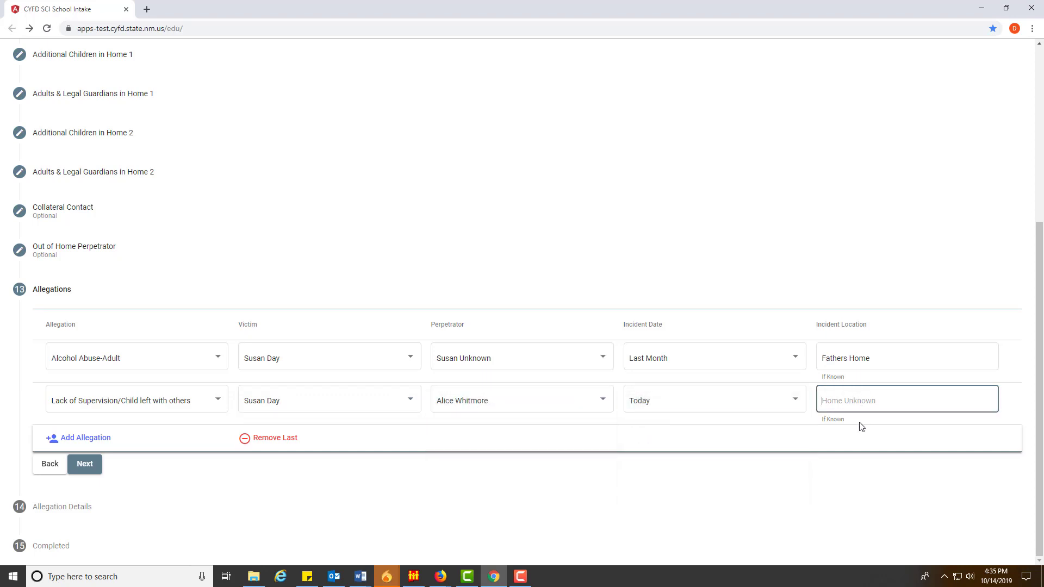
{"action": "type", "text": "Unknown"}
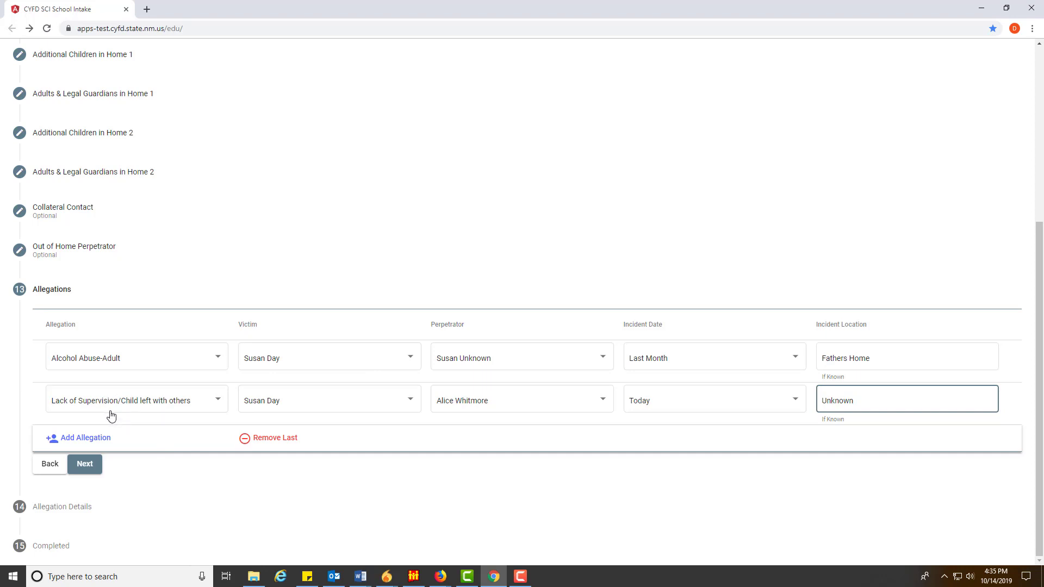
{"action": "left_click", "coordinate": [85, 464]}
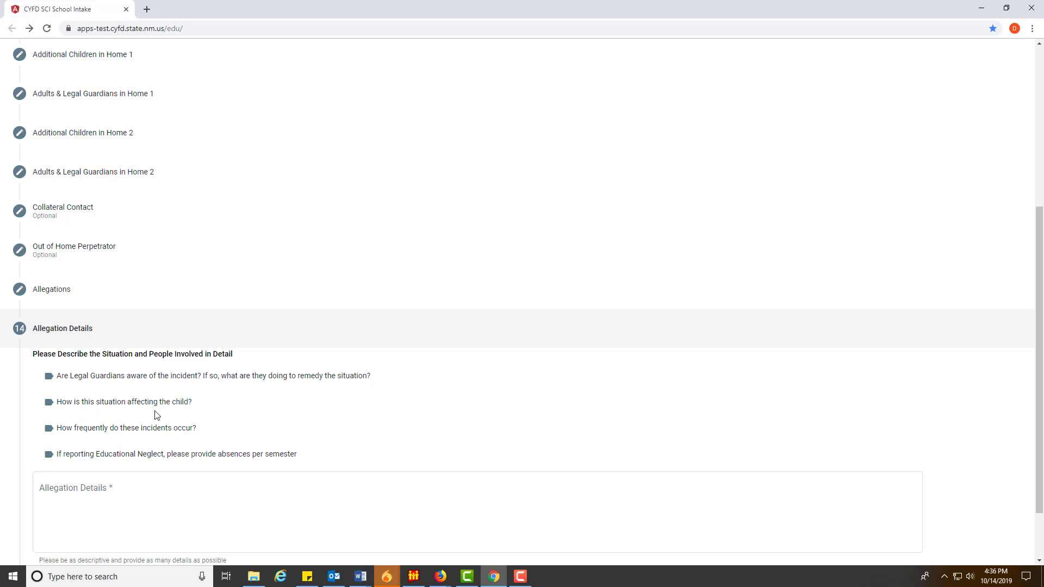
{"action": "scroll", "coordinate": [156, 415], "scroll_direction": "down", "scroll_amount": 1}
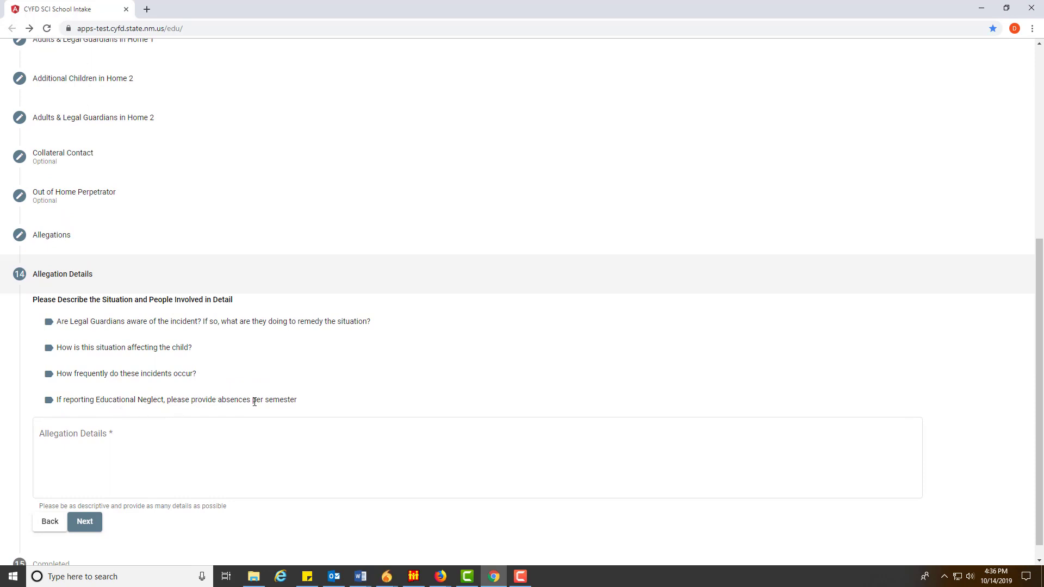
{"action": "left_click", "coordinate": [161, 435]}
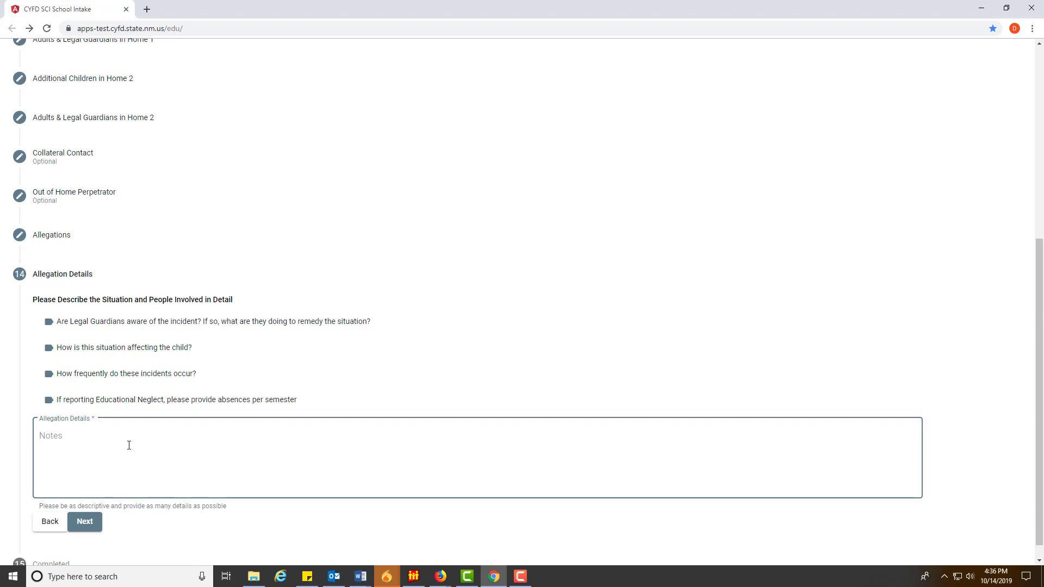
{"action": "scroll", "coordinate": [212, 419], "scroll_direction": "up", "scroll_amount": 6}
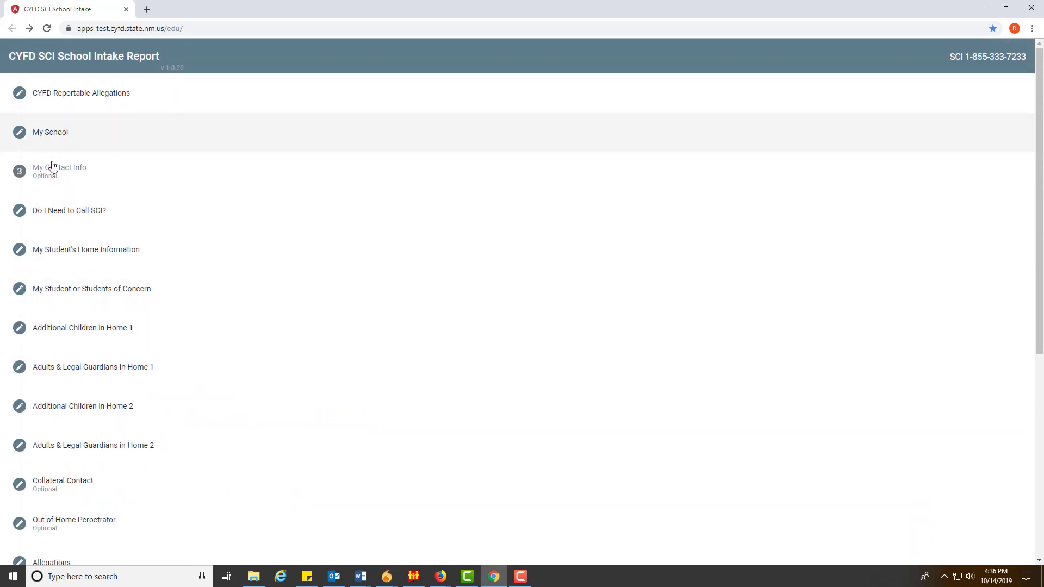
{"action": "left_click", "coordinate": [54, 254]}
{"action": "left_click", "coordinate": [63, 201]}
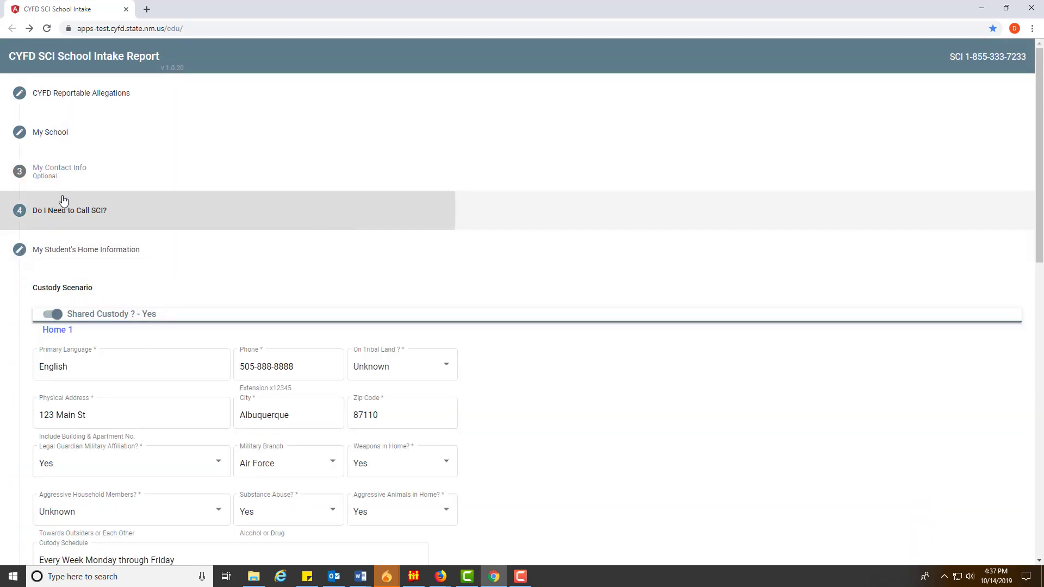
{"action": "left_click", "coordinate": [56, 170]}
{"action": "scroll", "coordinate": [136, 409], "scroll_direction": "down", "scroll_amount": 5}
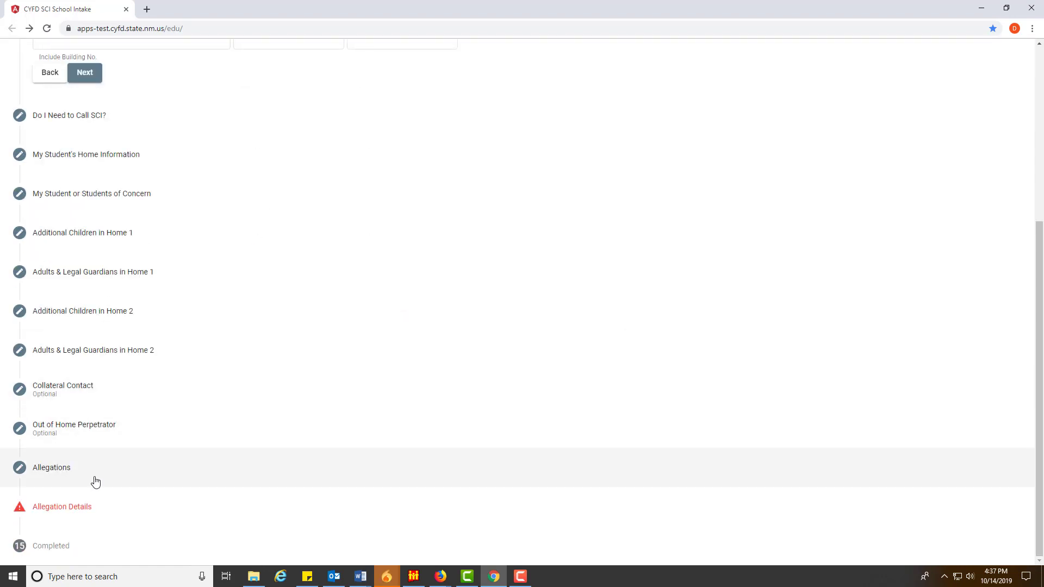
{"action": "left_click", "coordinate": [98, 505]}
{"action": "scroll", "coordinate": [218, 492], "scroll_direction": "down", "scroll_amount": 3}
{"action": "left_click", "coordinate": [199, 496]}
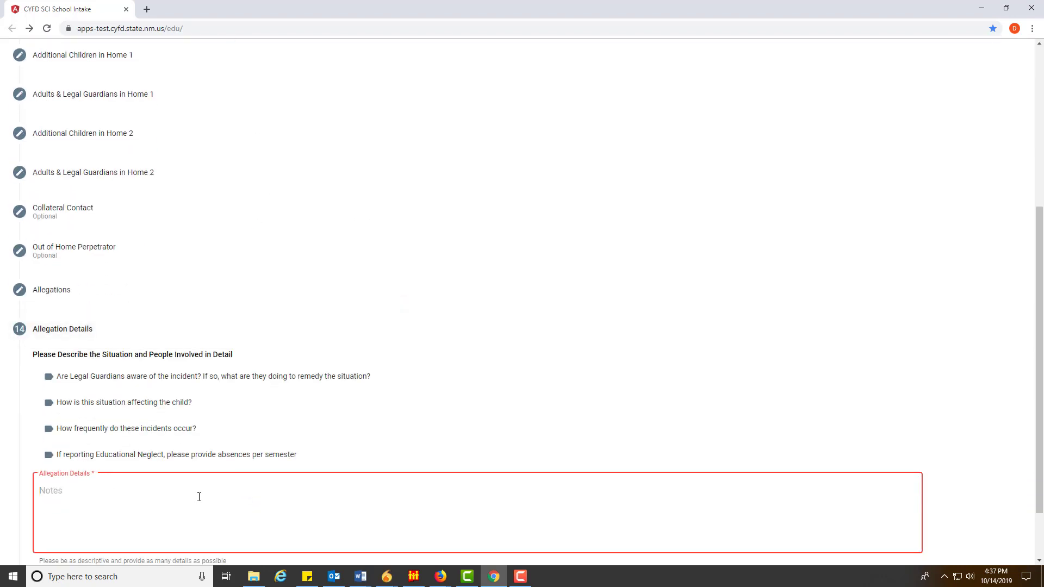
Write the details note that the student says she is Hispanic but her card says she is not
{"action": "type", "text": "Susan "}
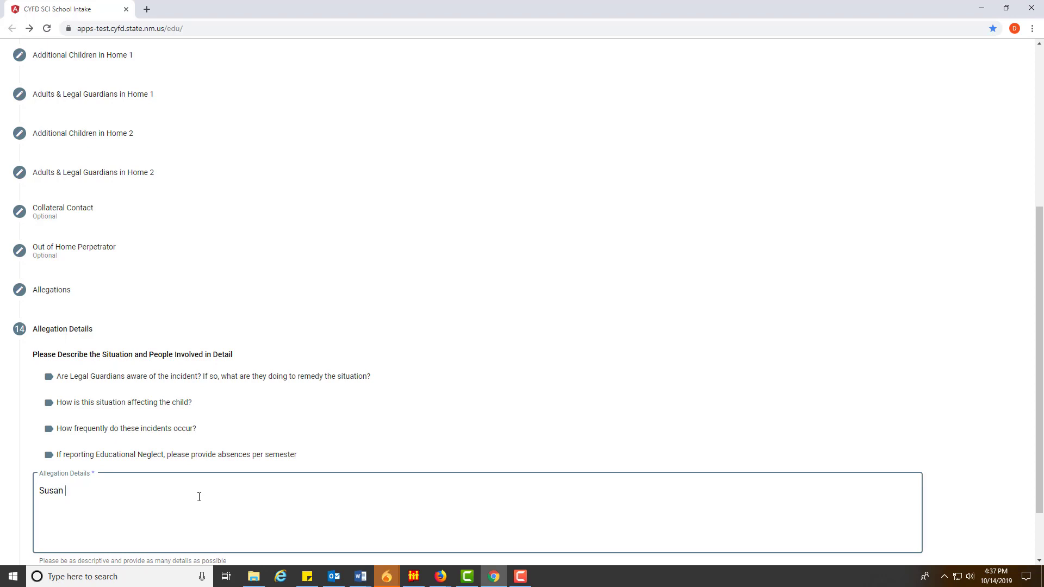
{"action": "type", "text": "says she is"}
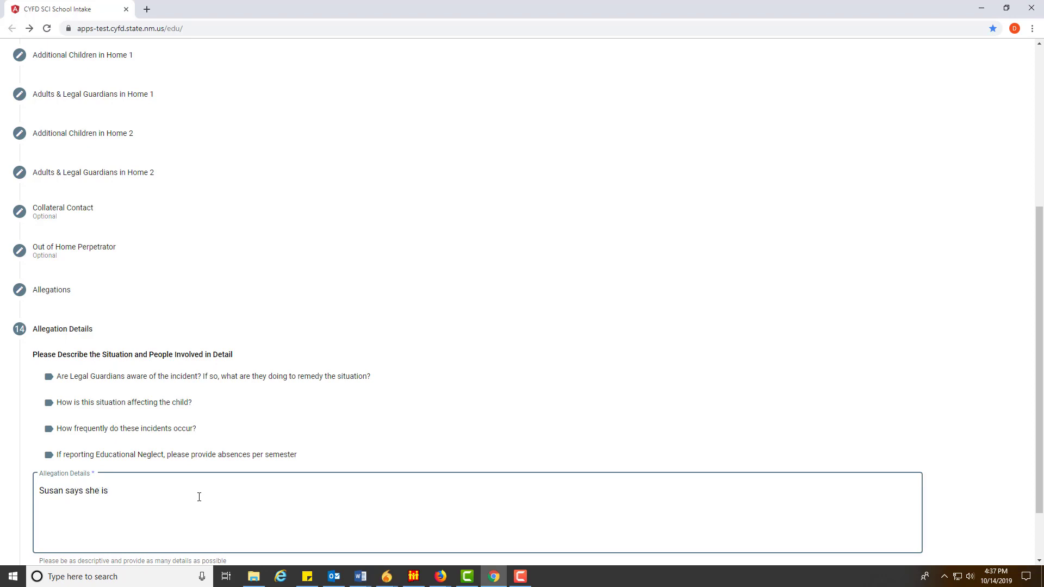
{"action": "key", "text": "BackSpace"}
{"action": "type", "text": "h"}
{"action": "key", "text": "BackSpace"}
{"action": "type", "text": "hisptani"}
{"action": "key", "text": "BackSpace"}
{"action": "key", "text": "BackSpace"}
{"action": "key", "text": "BackSpace"}
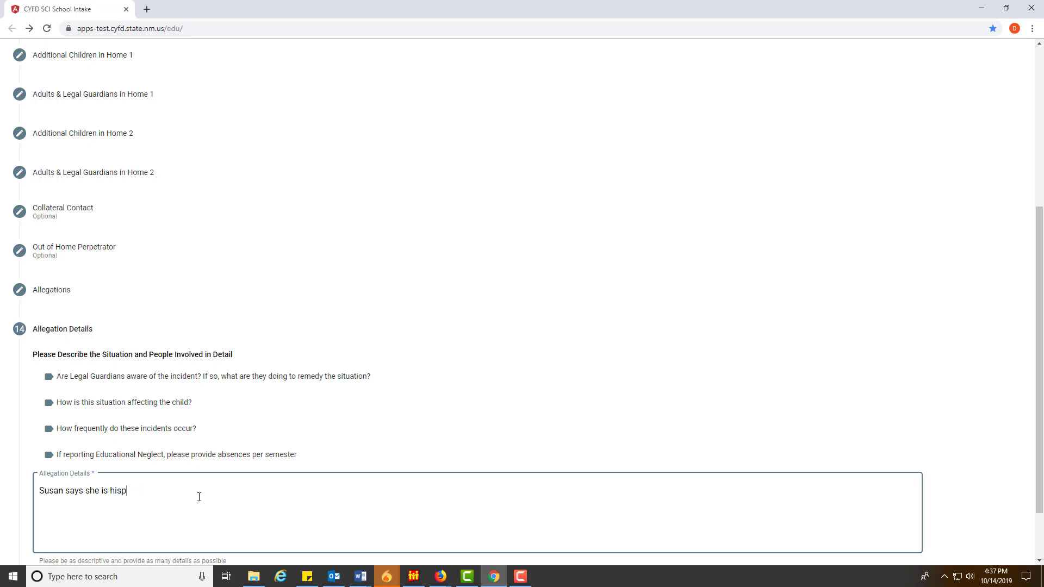
{"action": "type", "text": "anich but"}
{"action": "key", "text": "BackSpace"}
{"action": "key", "text": "BackSpace"}
{"action": "key", "text": "BackSpace"}
{"action": "key", "text": "BackSpace"}
{"action": "key", "text": "BackSpace"}
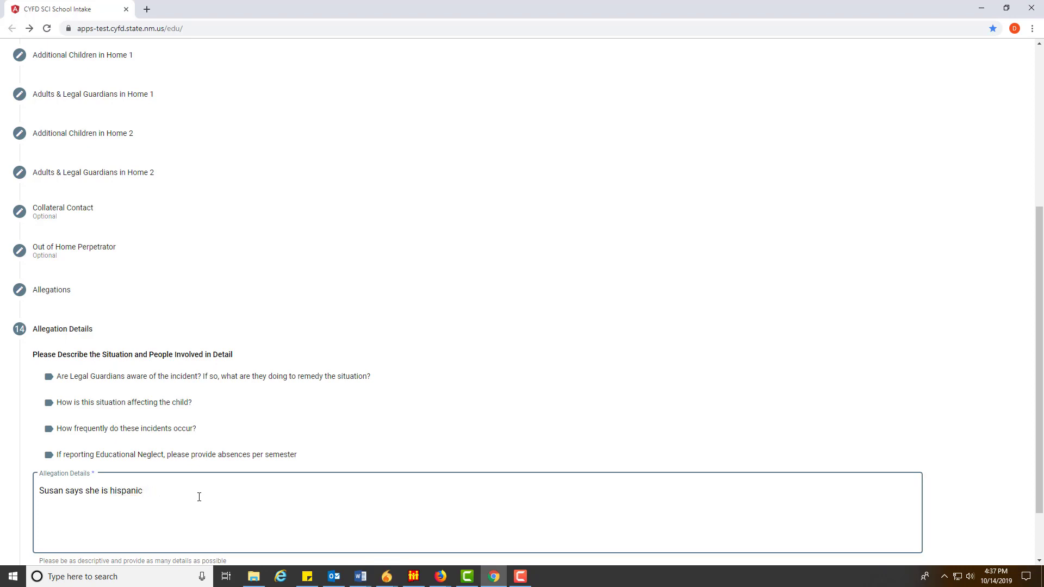
{"action": "type", "text": "buther card sh"}
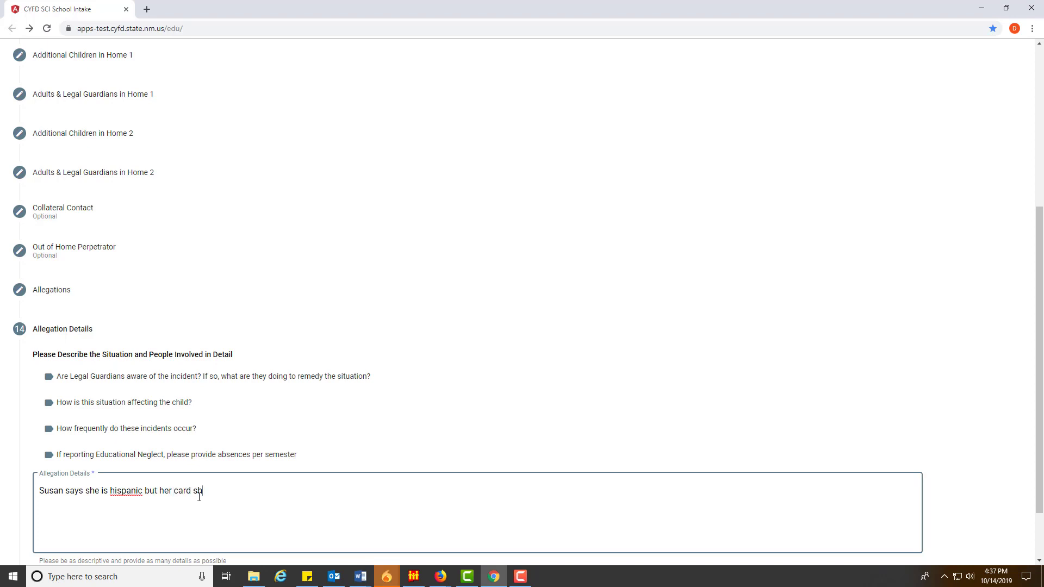
{"action": "key", "text": "BackSpace"}
{"action": "type", "text": "ays she is not."}
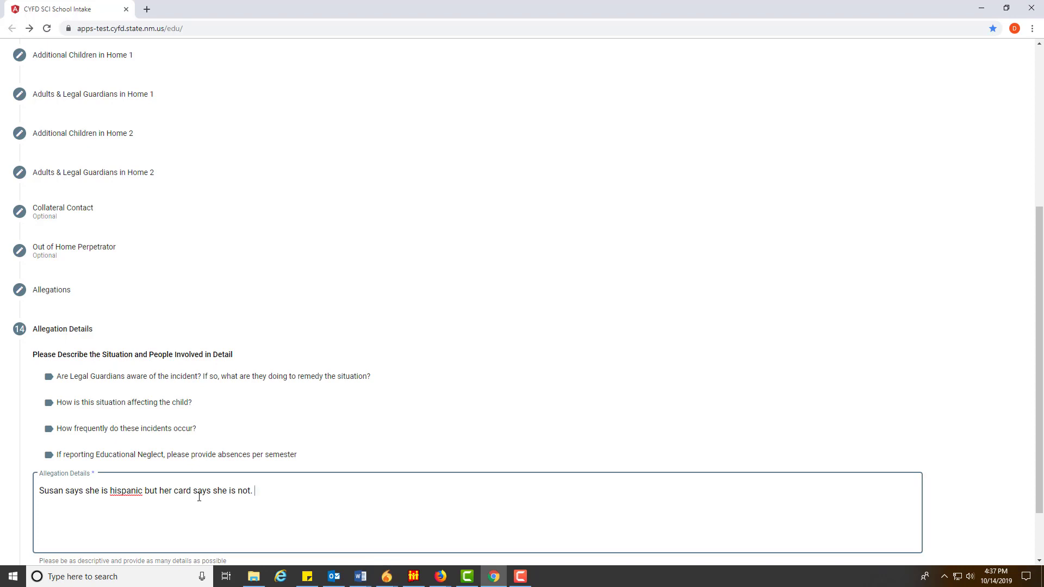
Correct the misspelled word to 'Hispanic' from the spelling suggestions
{"action": "right_click", "coordinate": [139, 490]}
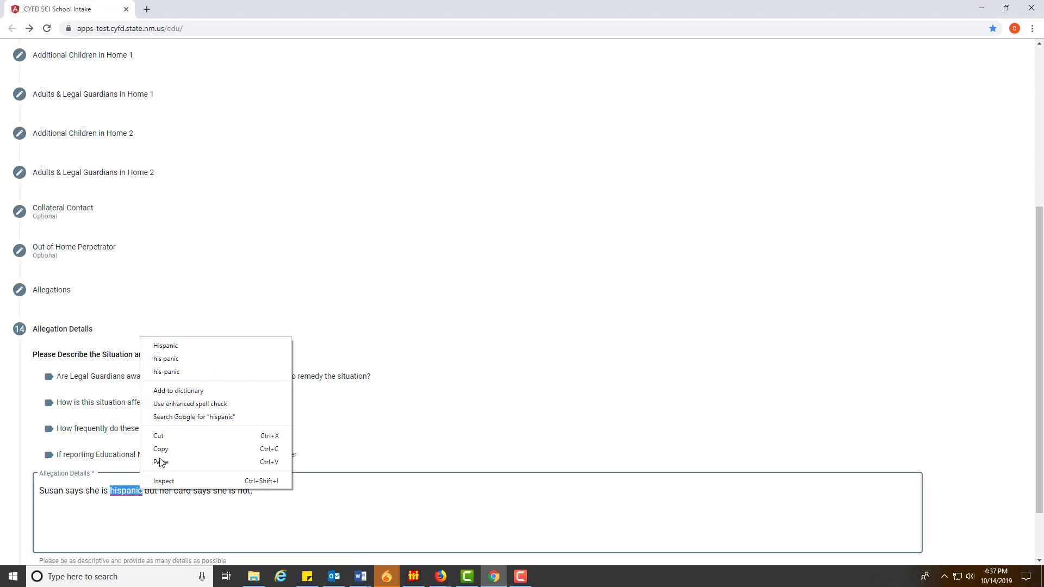
{"action": "left_click", "coordinate": [163, 346]}
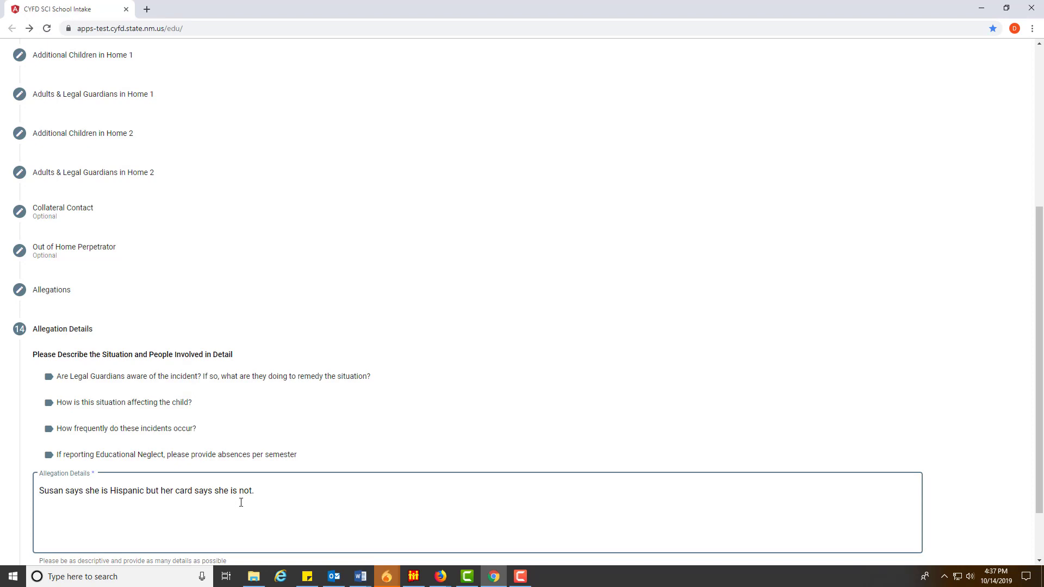
{"action": "scroll", "coordinate": [247, 497], "scroll_direction": "down", "scroll_amount": 2}
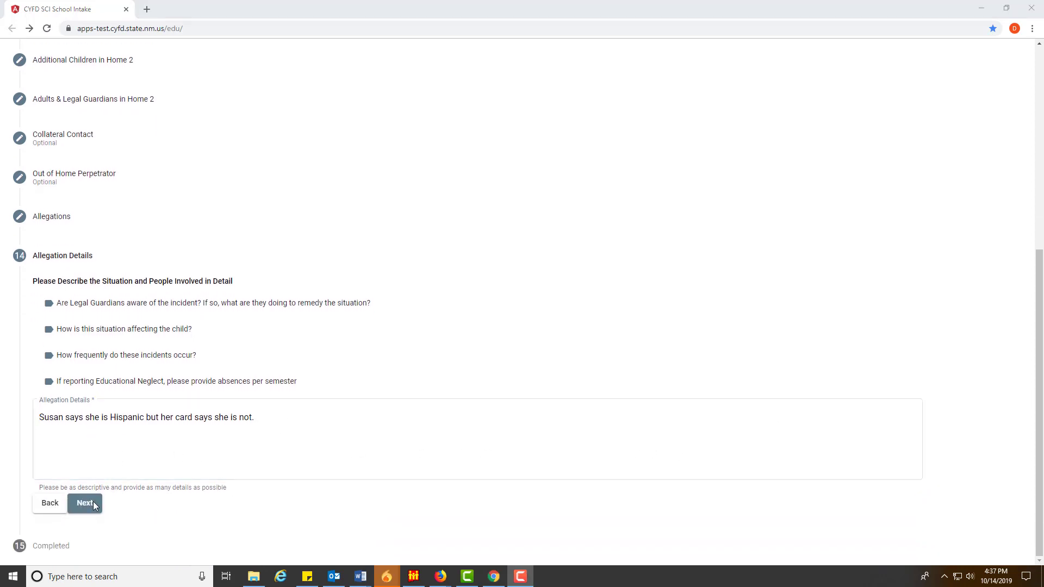
Advance from Allegation Details to step 15, Completed, and scroll back to the top of the report
{"action": "left_click", "coordinate": [93, 504]}
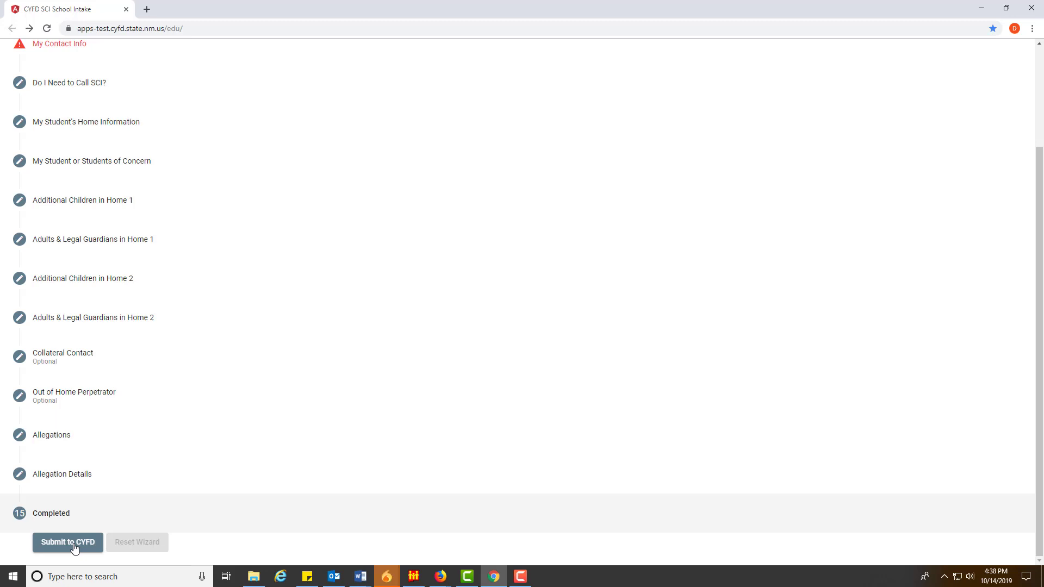
{"action": "scroll", "coordinate": [187, 464], "scroll_direction": "up", "scroll_amount": 3}
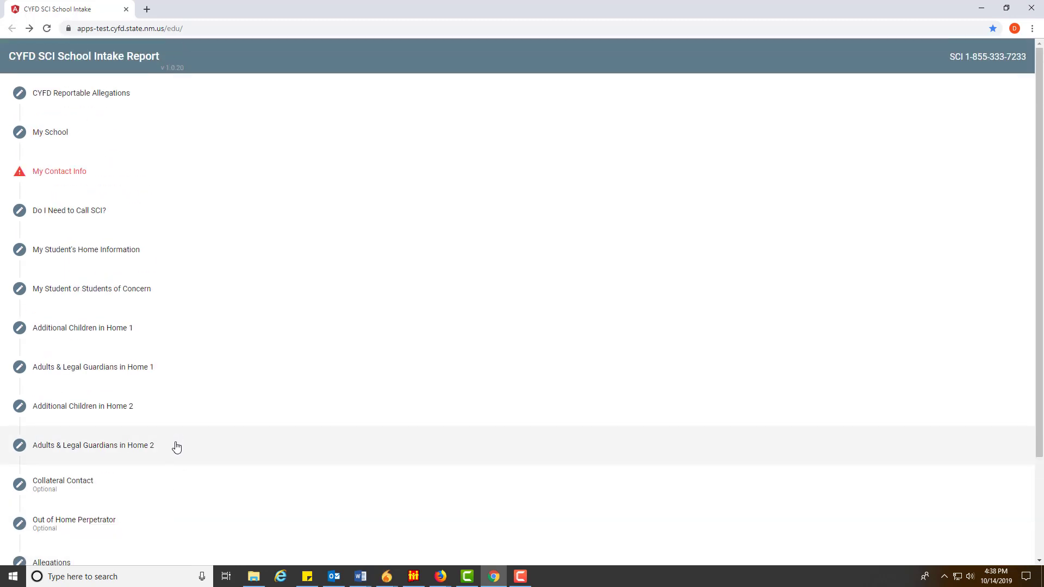